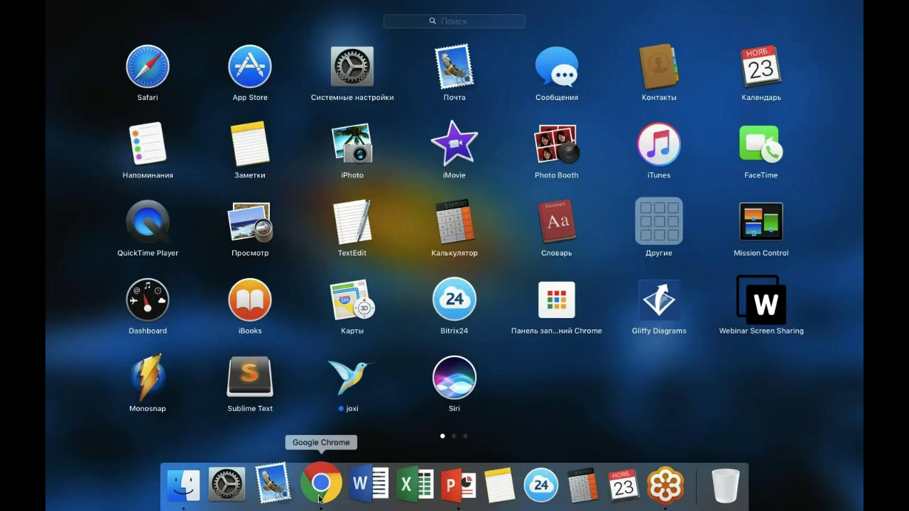
Switch to Chrome and start a new message in the Bitrix24 activity stream (Живая лента).
left_click(315, 484)
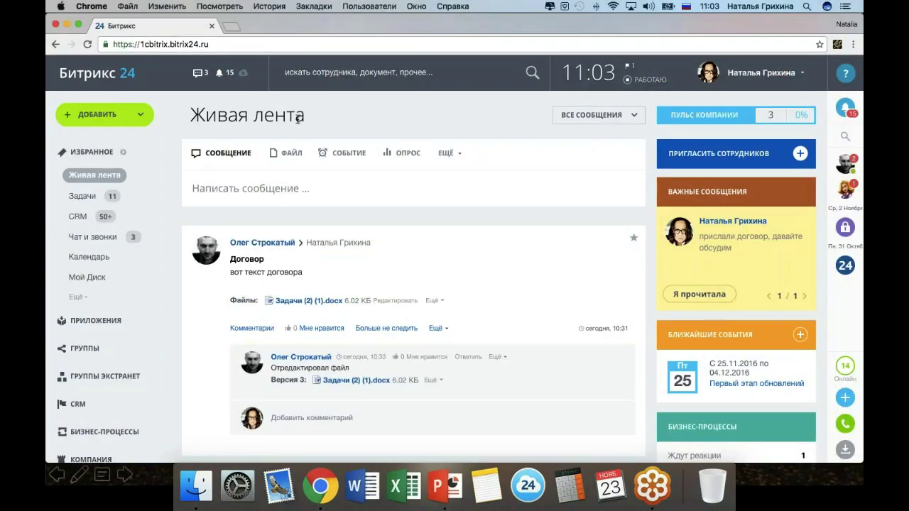
scroll(298, 118, "down", 3)
scroll(299, 118, "up", 3)
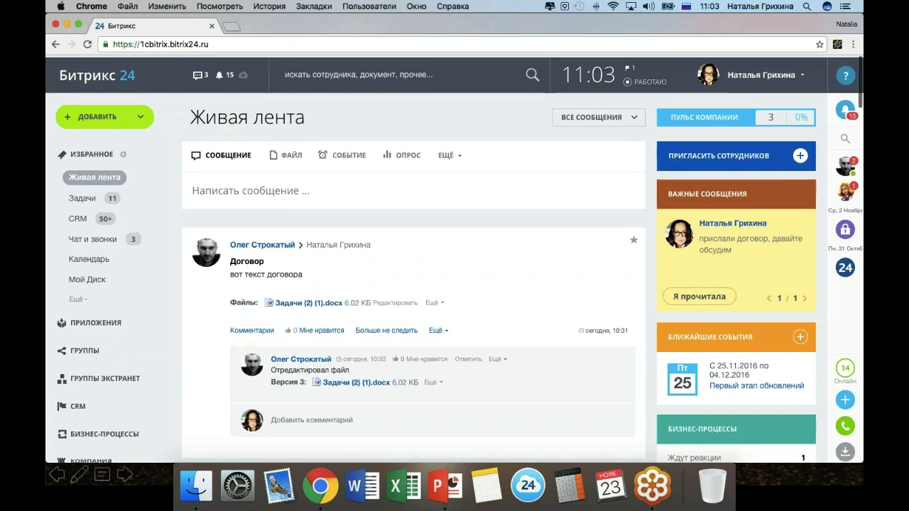
left_click(212, 188)
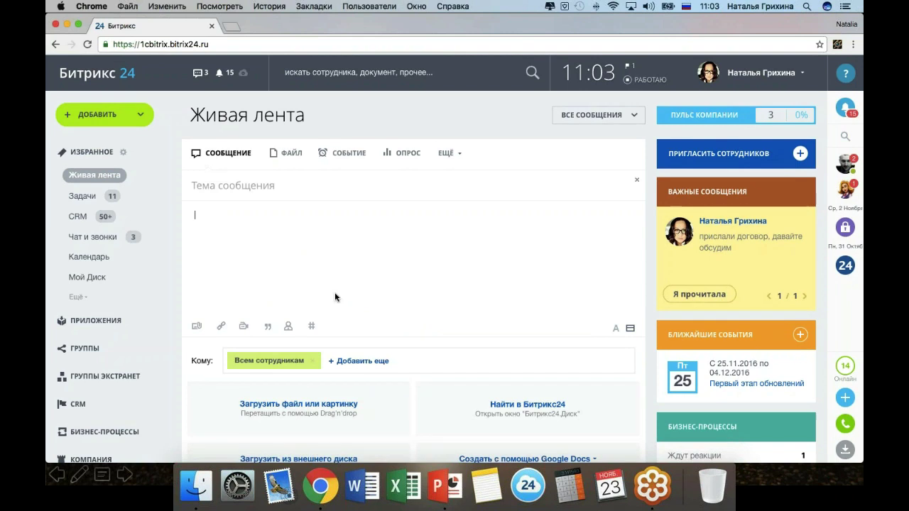
Replace the message recipient "Всем сотрудникам" with the first colleague among the recent people.
left_click(311, 360)
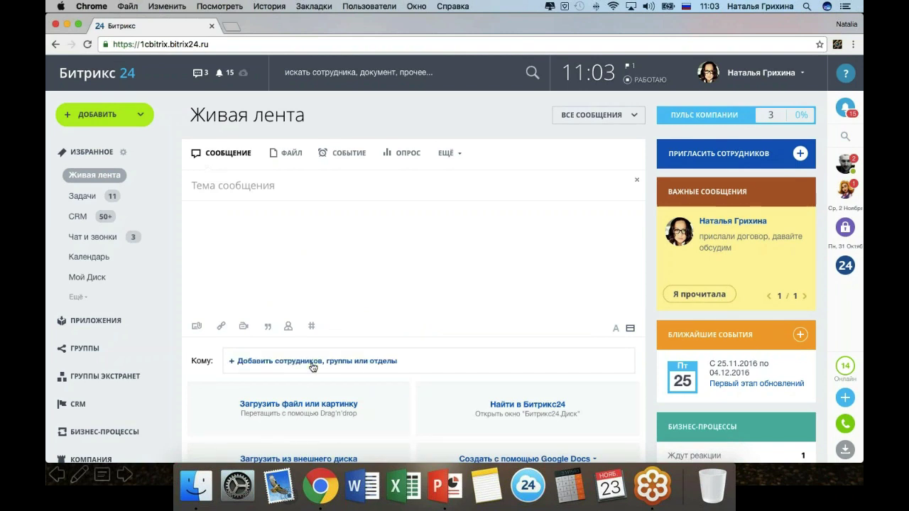
left_click(268, 362)
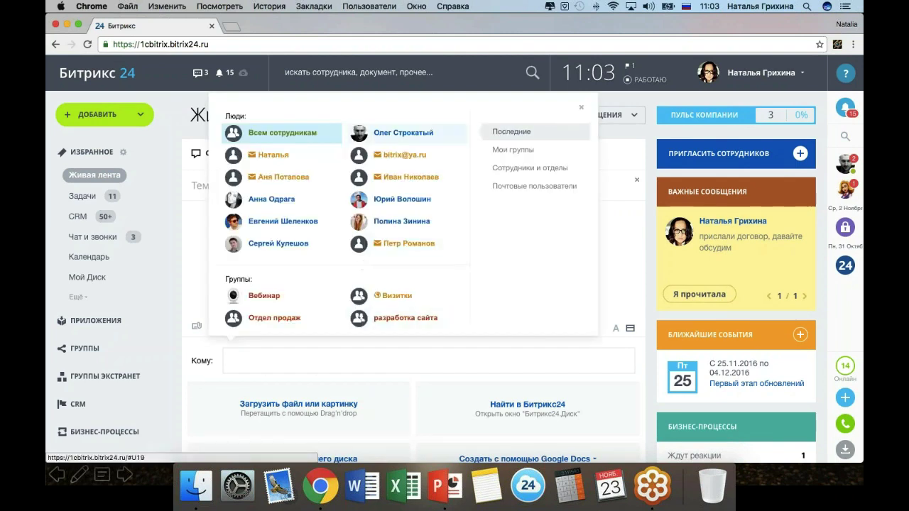
left_click(422, 135)
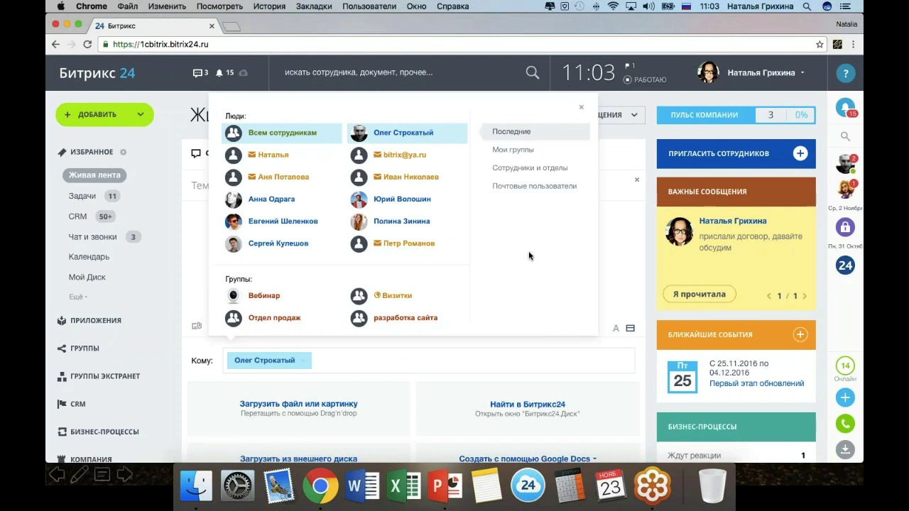
left_click(580, 107)
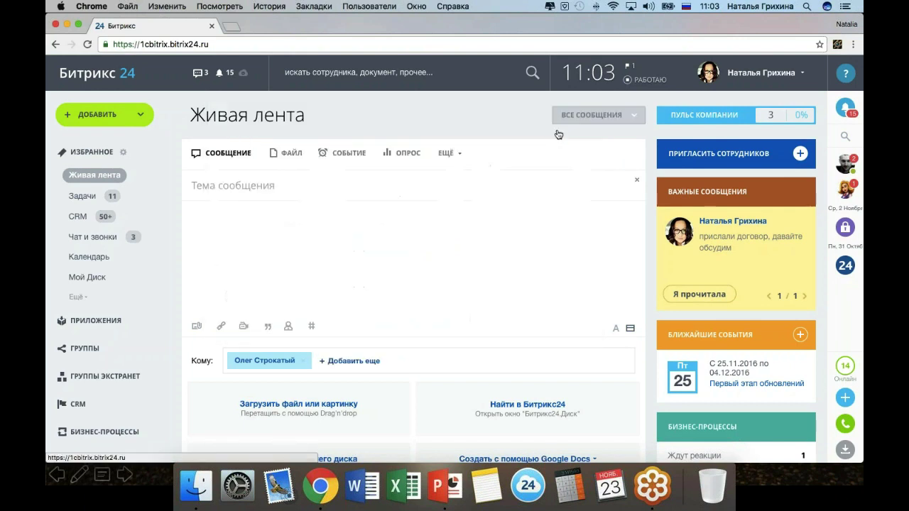
Attach the file ДОГОВОР.docx from the computer's desktop to the message.
scroll(249, 298, "down", 3)
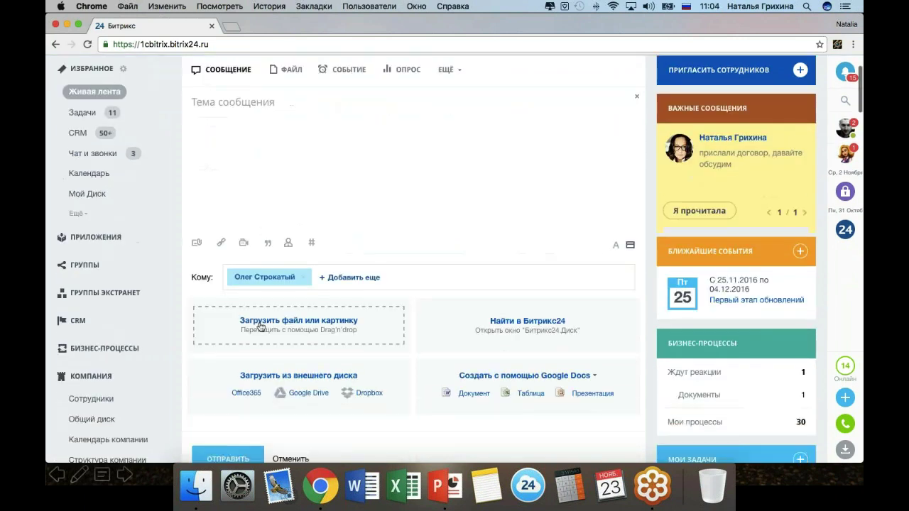
left_click(268, 329)
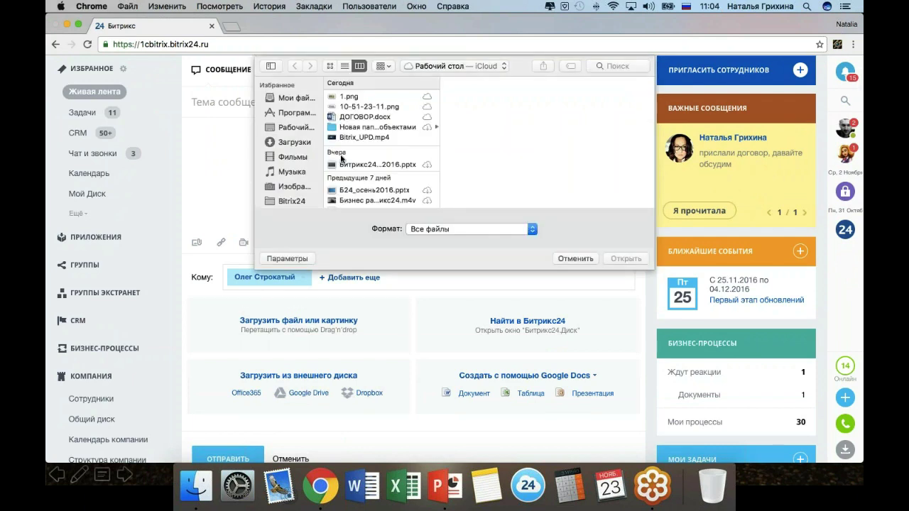
left_click(354, 119)
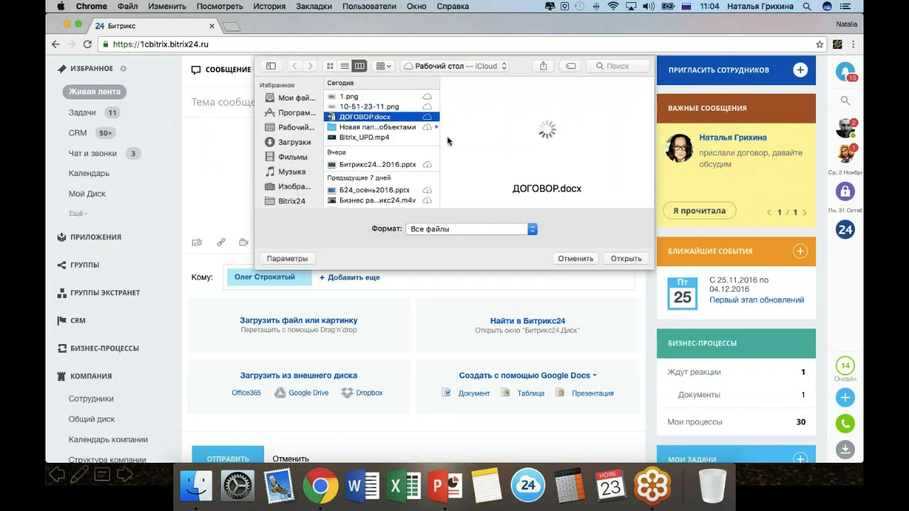
left_click(625, 258)
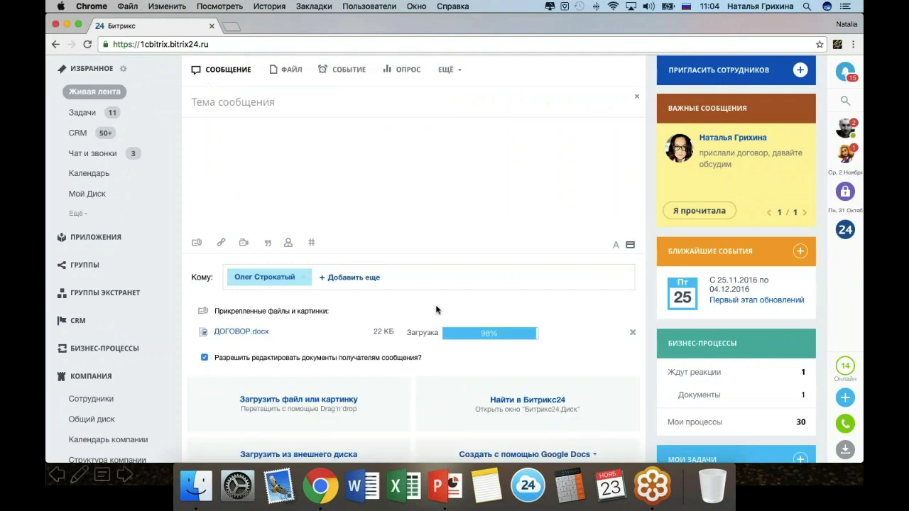
Browse the recent files and the Мой Диск folders available for attaching from Bitrix24, without choosing a document.
scroll(434, 303, "down", 1)
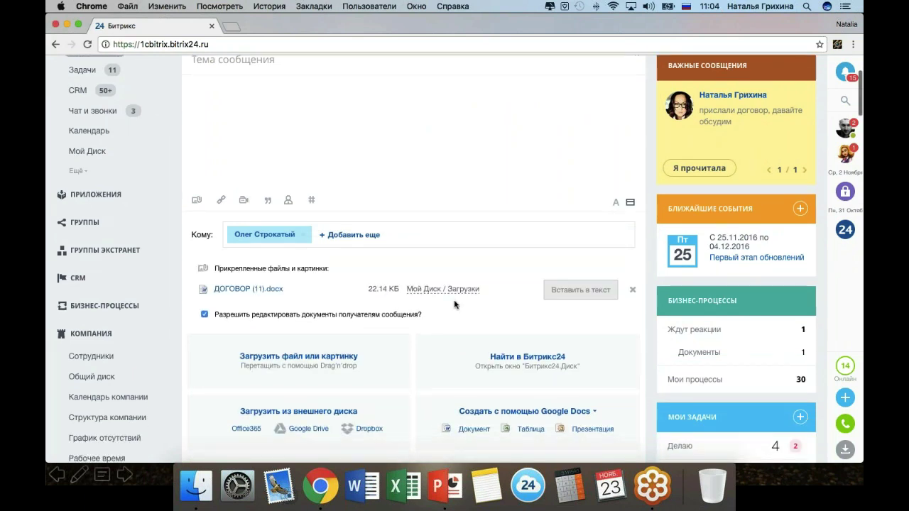
scroll(454, 305, "down", 1)
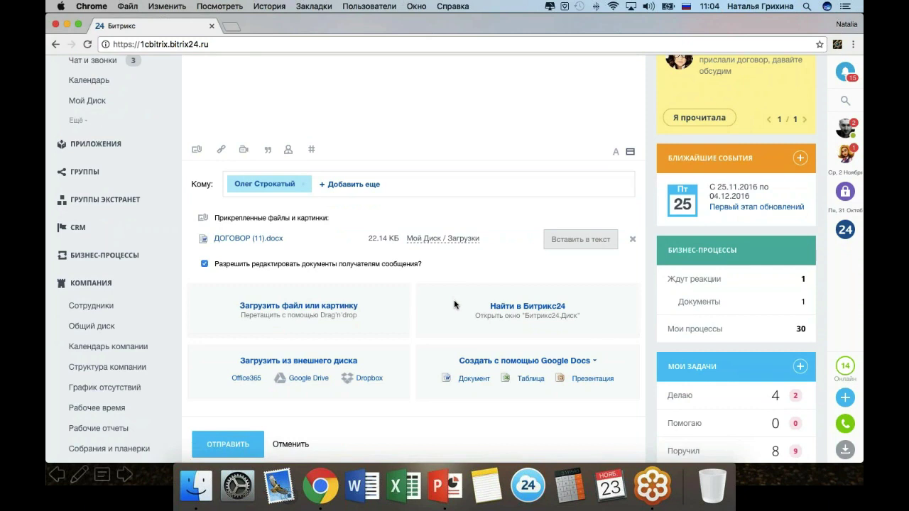
left_click(507, 308)
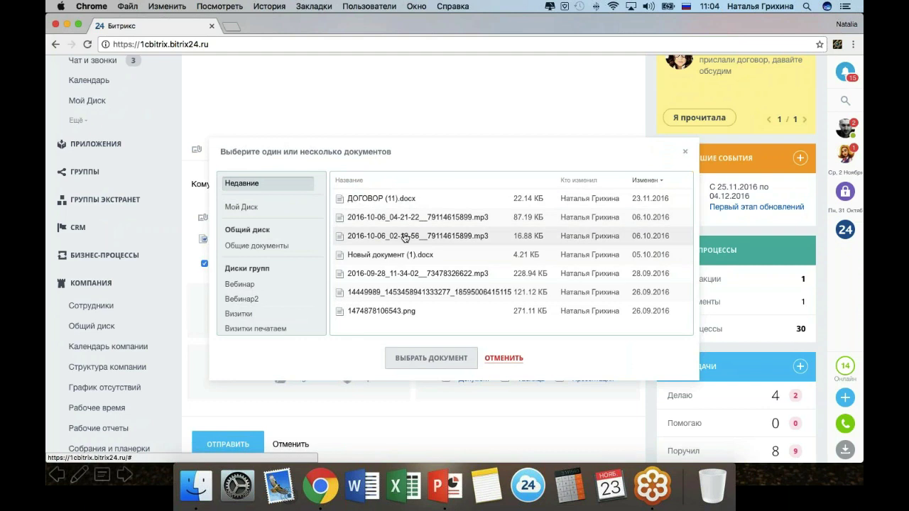
left_click(246, 210)
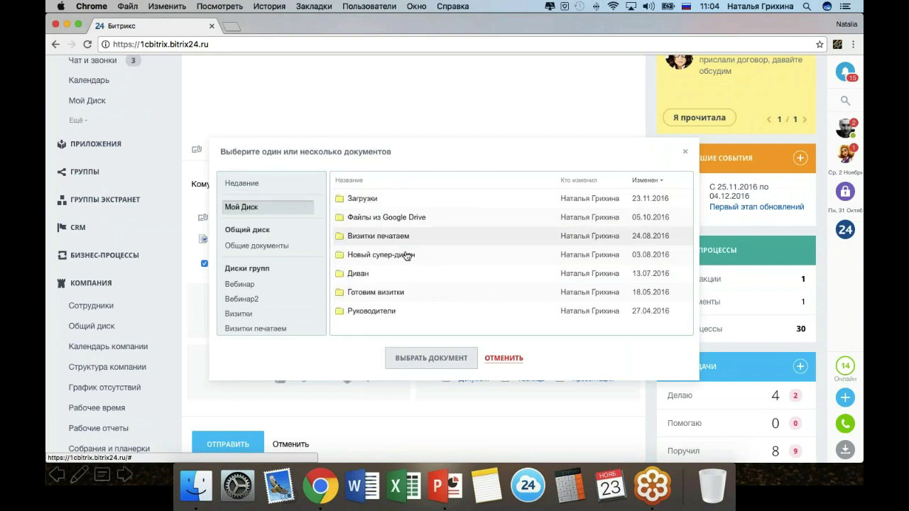
scroll(405, 257, "down", 3)
scroll(406, 256, "down", 5)
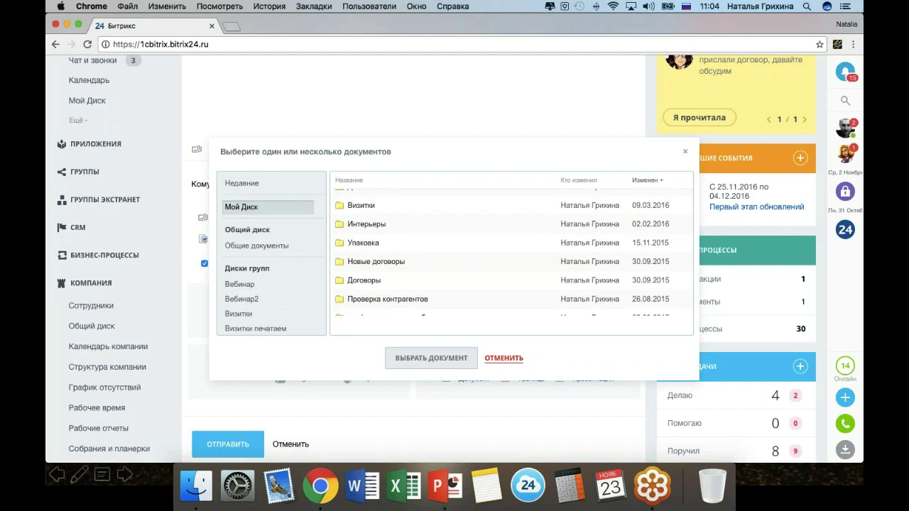
left_click(491, 360)
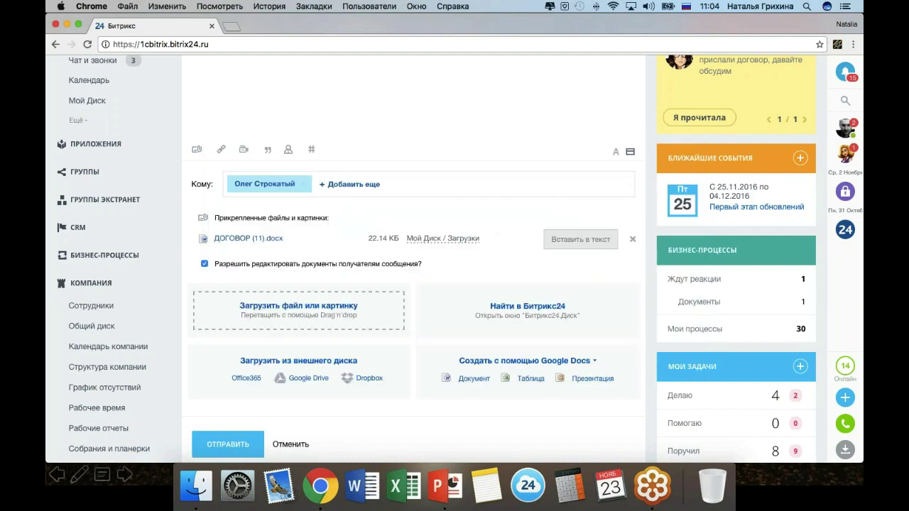
Examine the external drive sources for attachments, viewing Google Drive files and the Яндекс.Диск connection page, without choosing a document.
scroll(492, 360, "down", 1)
scroll(412, 284, "down", 2)
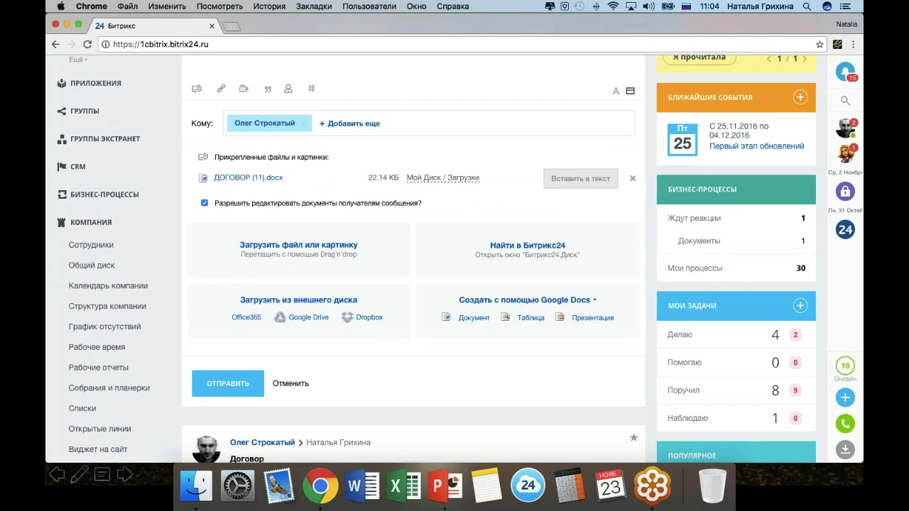
left_click(309, 323)
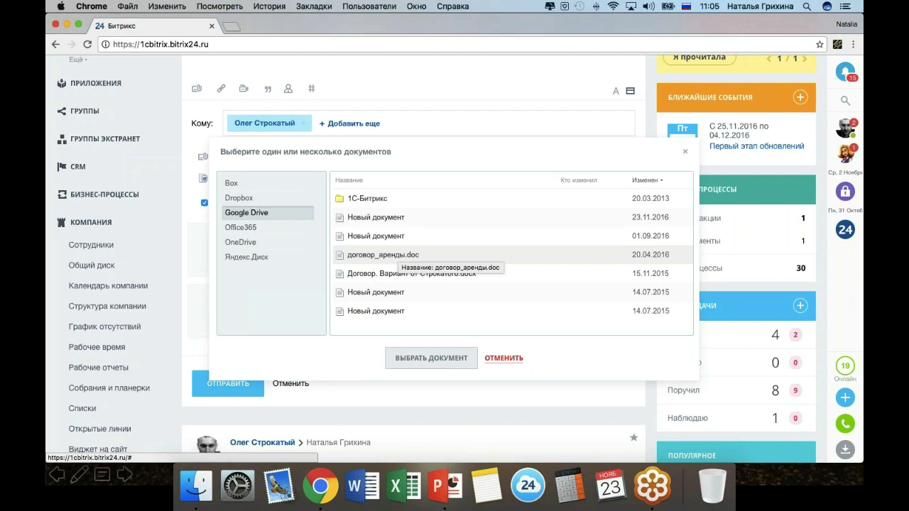
scroll(429, 261, "down", 5)
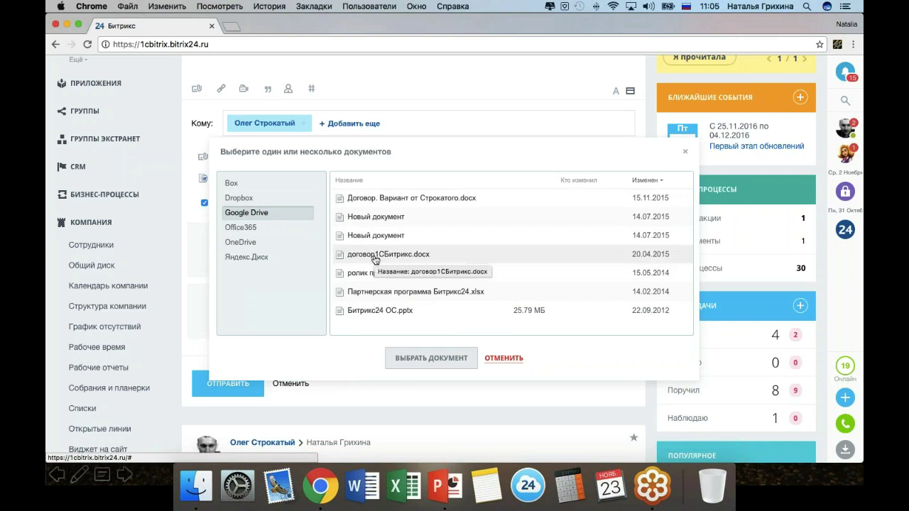
left_click(237, 260)
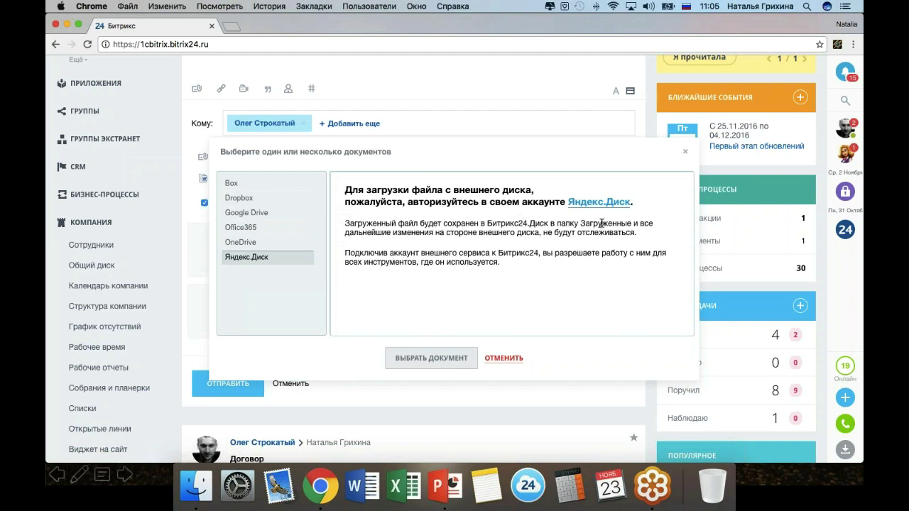
left_click(516, 358)
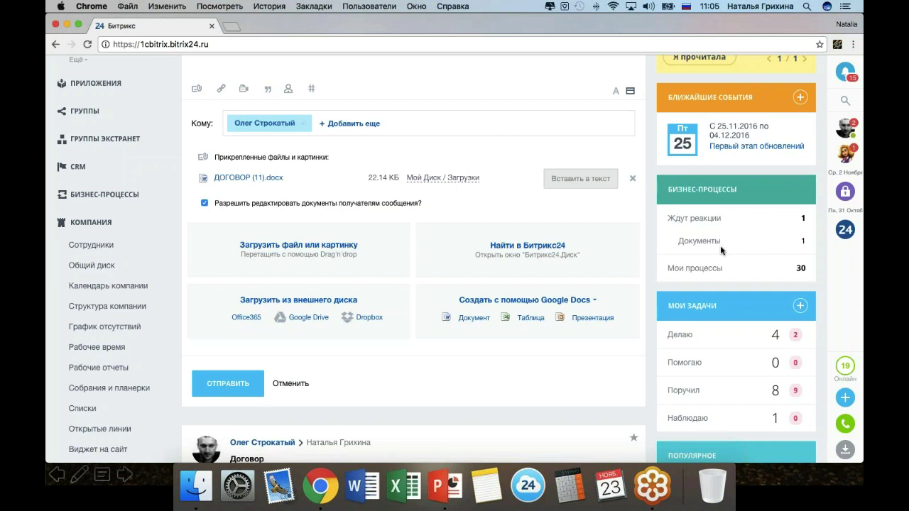
Mute the sound, write "посмотри договор" as the message text and send the message with its attachment.
key("XF86AudioMute")
scroll(570, 284, "up", 5)
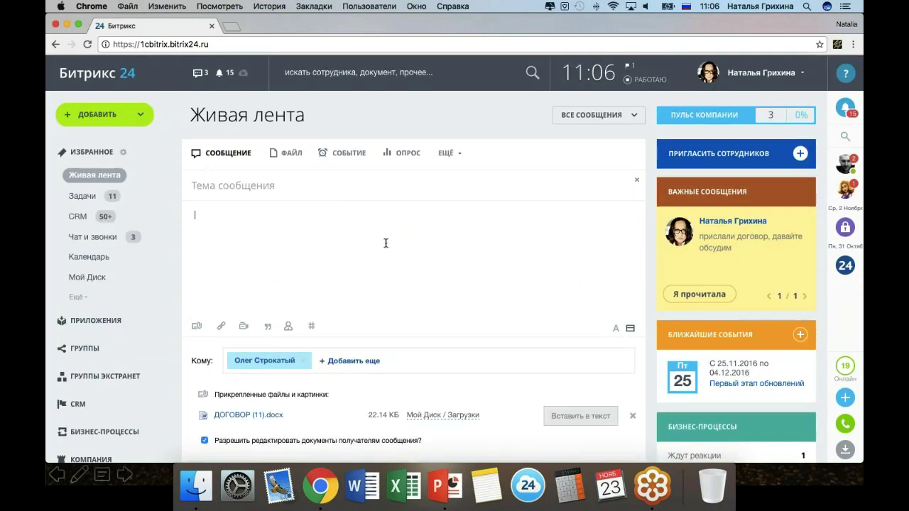
type("посмотри договор")
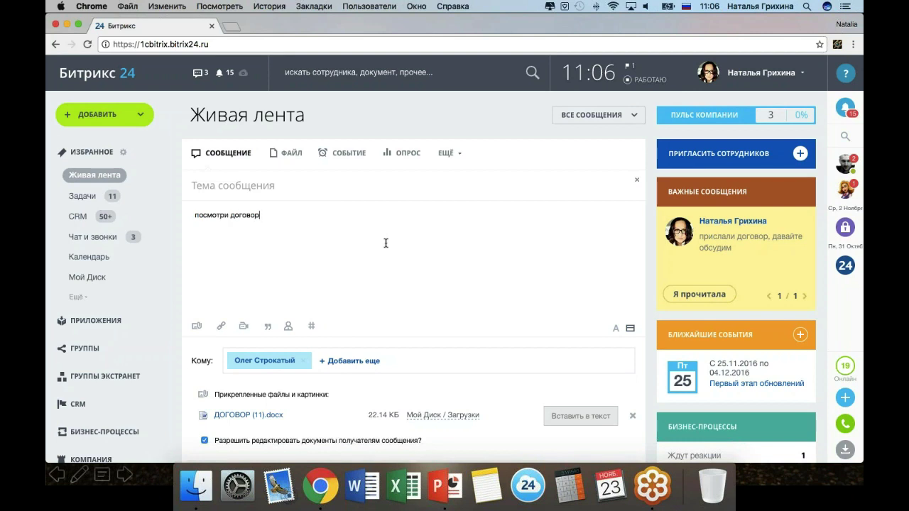
scroll(385, 243, "down", 5)
key("ctrl+Return")
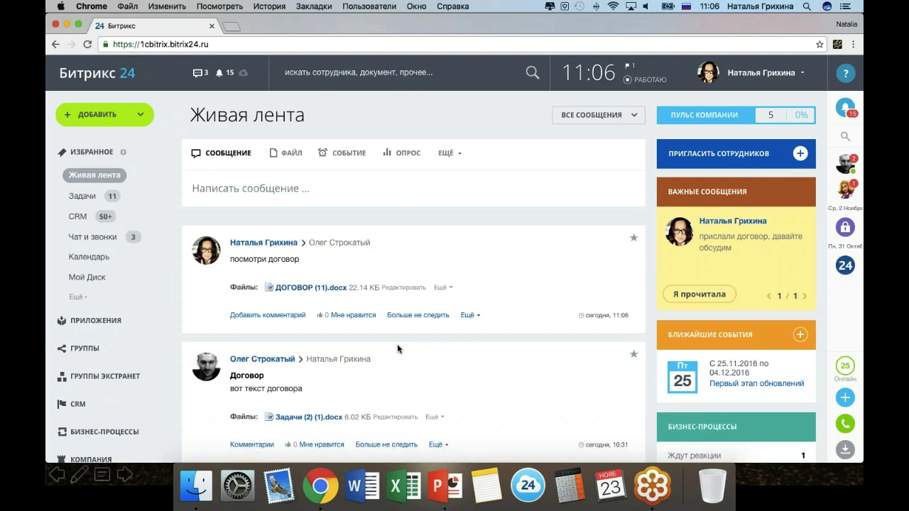
Examine the sent message with its attached contract and the "Договор" post below it in the activity stream.
scroll(397, 343, "down", 1)
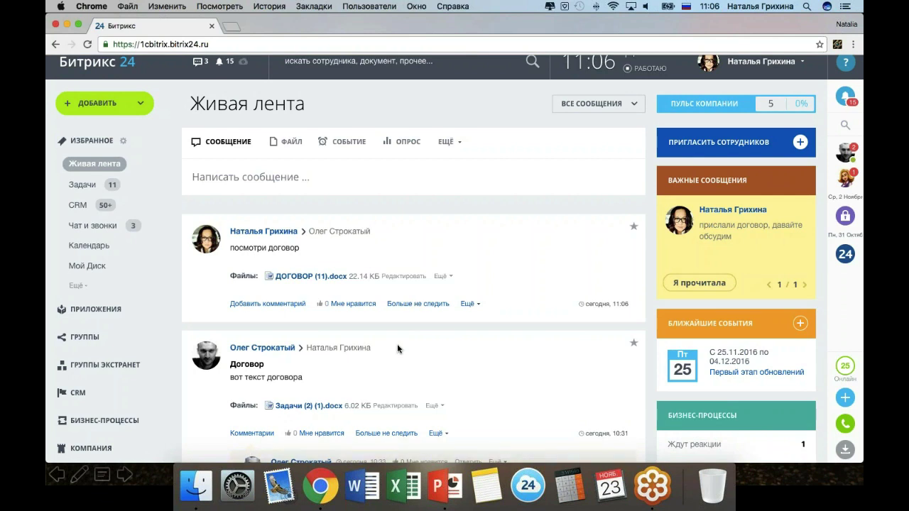
key("XF86AudioRaiseVolume")
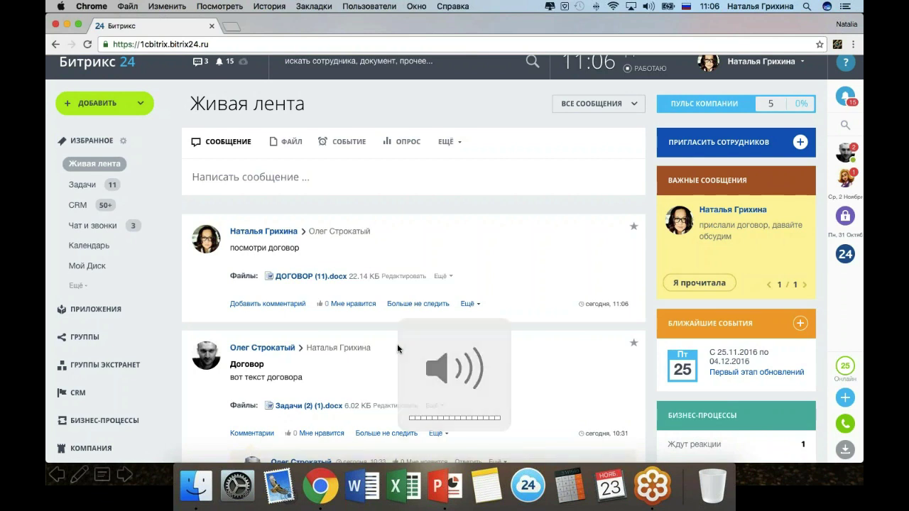
scroll(436, 259, "down", 5)
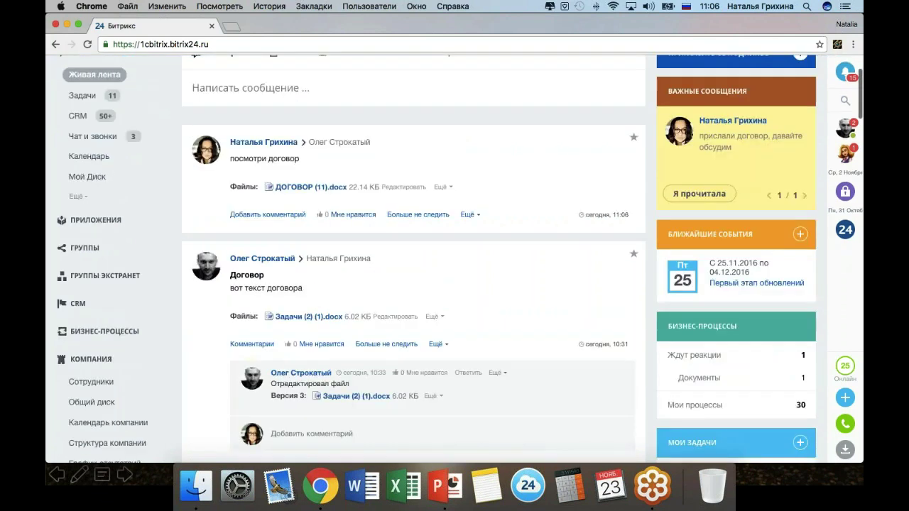
scroll(454, 259, "up", 5)
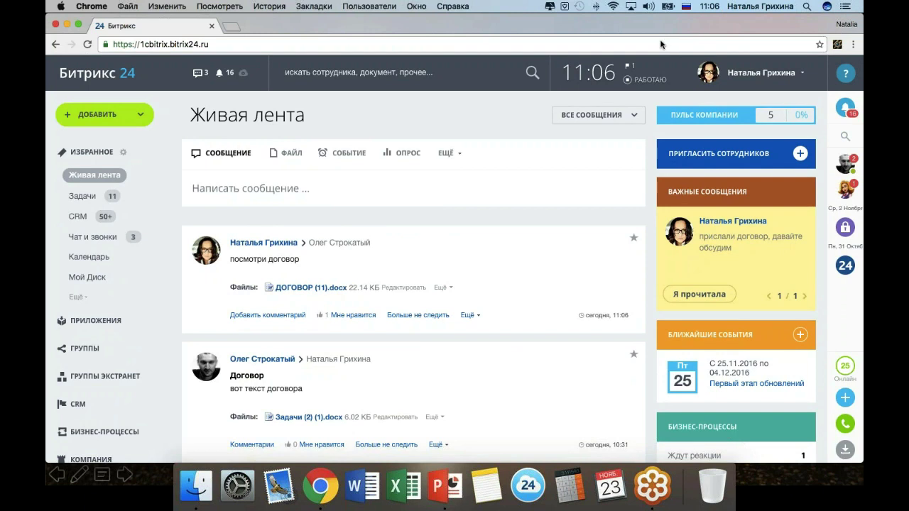
key("XF86AudioMute")
scroll(461, 220, "down", 5)
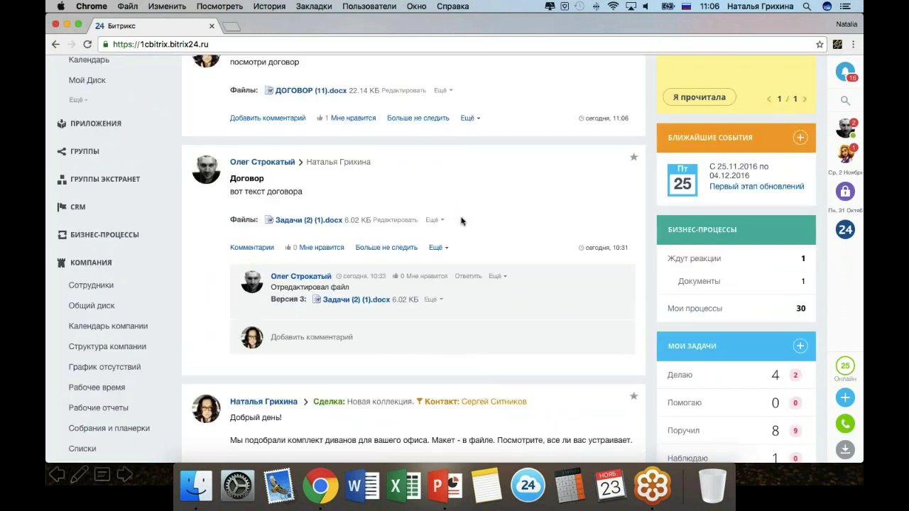
scroll(461, 221, "up", 3)
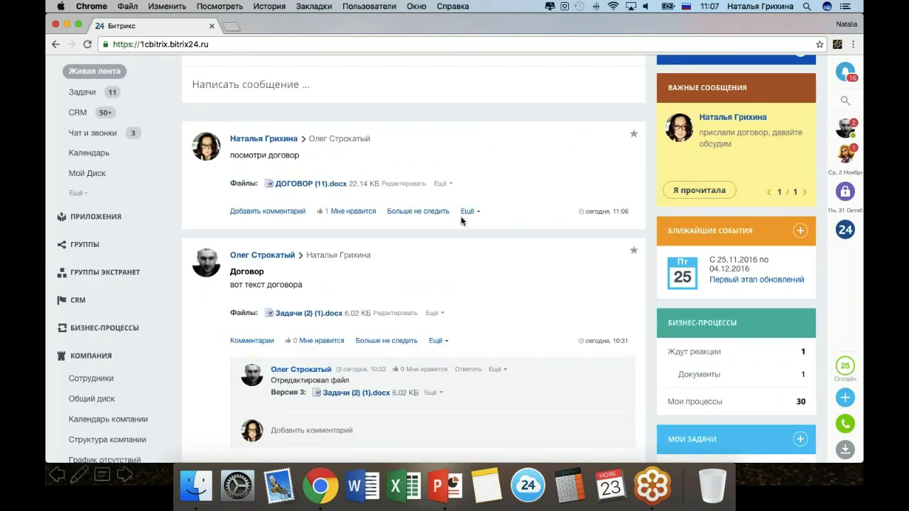
Open Задачи (2) (1).docx from the "Договор" post for editing and add "тестируем" after "1 час + вопросы".
scroll(461, 220, "down", 3)
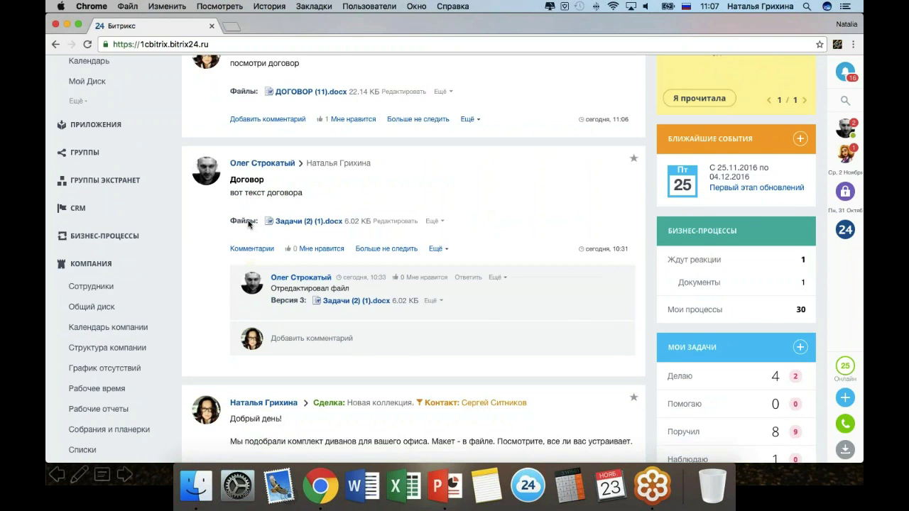
left_click(396, 221)
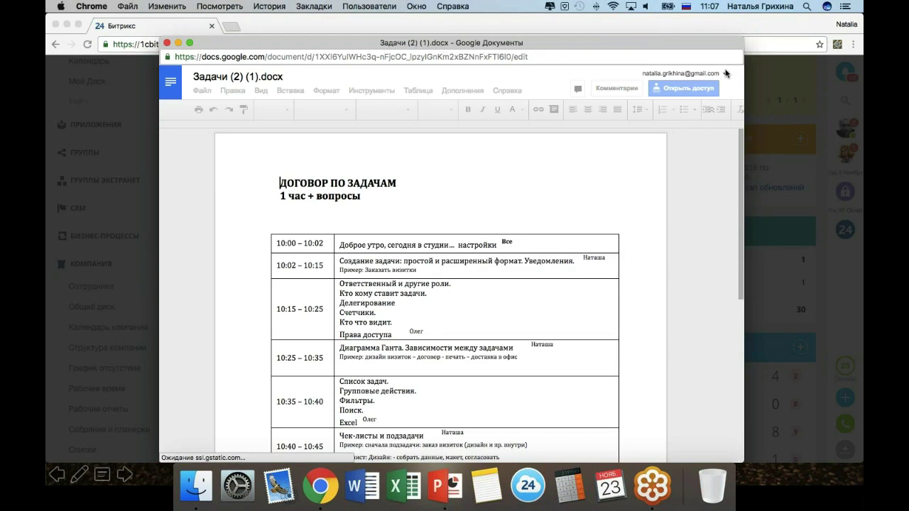
left_click(365, 197)
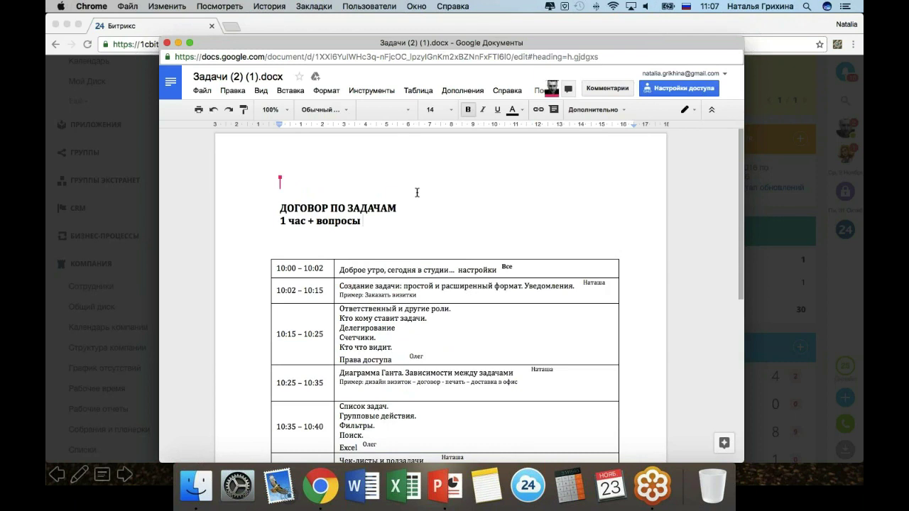
type("тестируем")
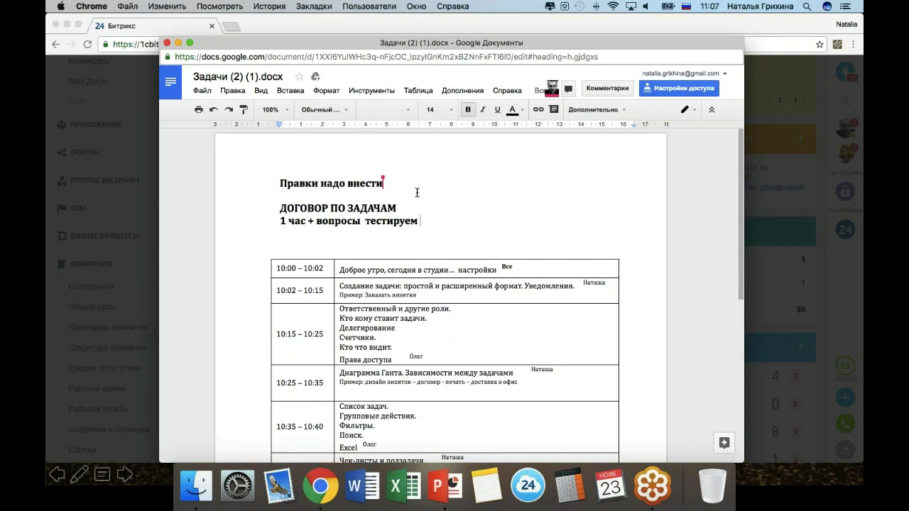
Close the Google Docs editing window of Задачи (2) (1).docx, save the edited document to the portal and close its preview.
scroll(417, 193, "down", 3)
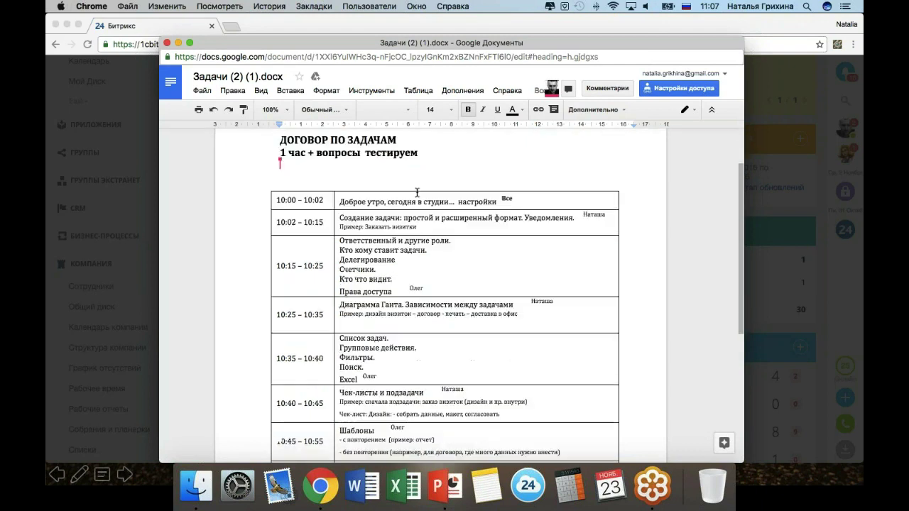
scroll(417, 193, "up", 3)
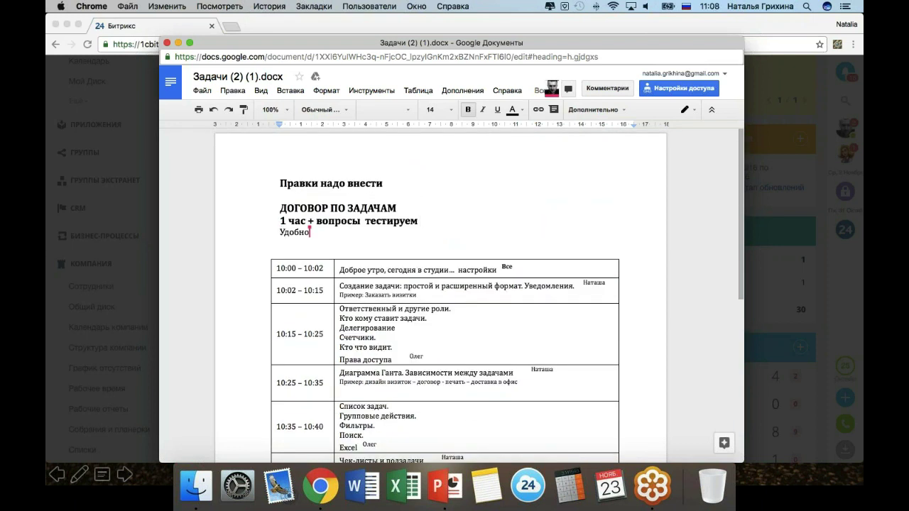
left_click(168, 44)
left_click(425, 299)
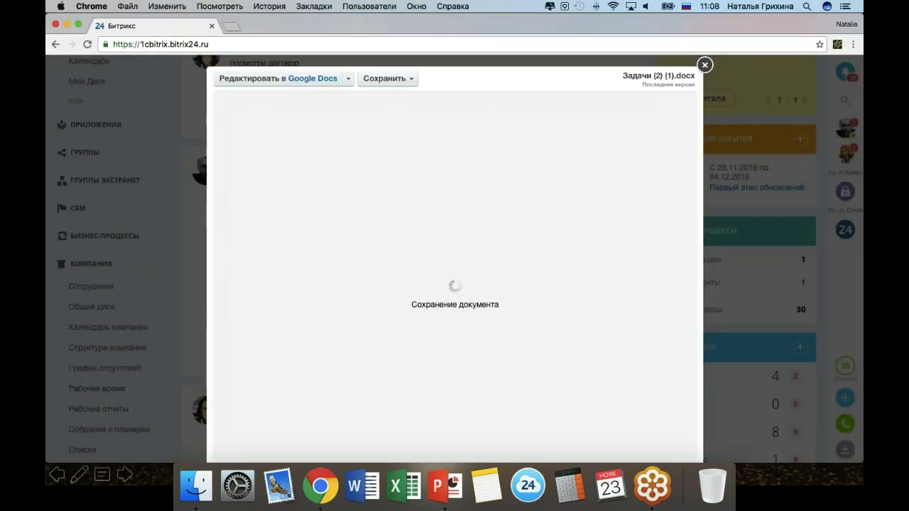
scroll(454, 284, "down", 3)
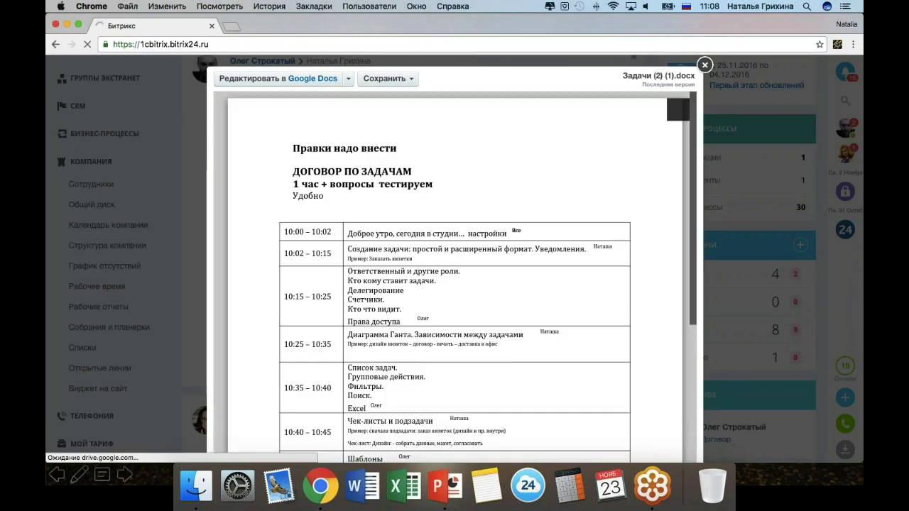
left_click(705, 66)
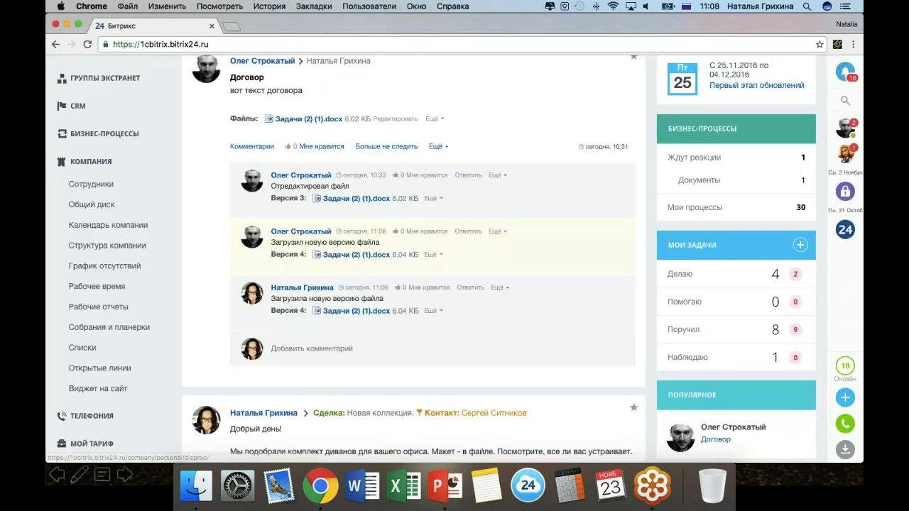
Examine the file version comments under the "Договор" post in the activity stream and toggle the sound mute.
scroll(707, 75, "down", 1)
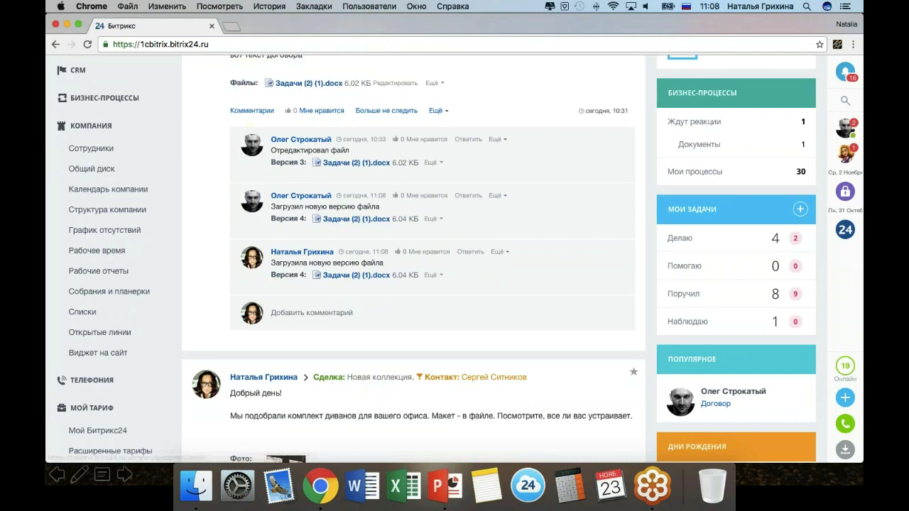
scroll(294, 272, "down", 1)
scroll(294, 272, "down", 1)
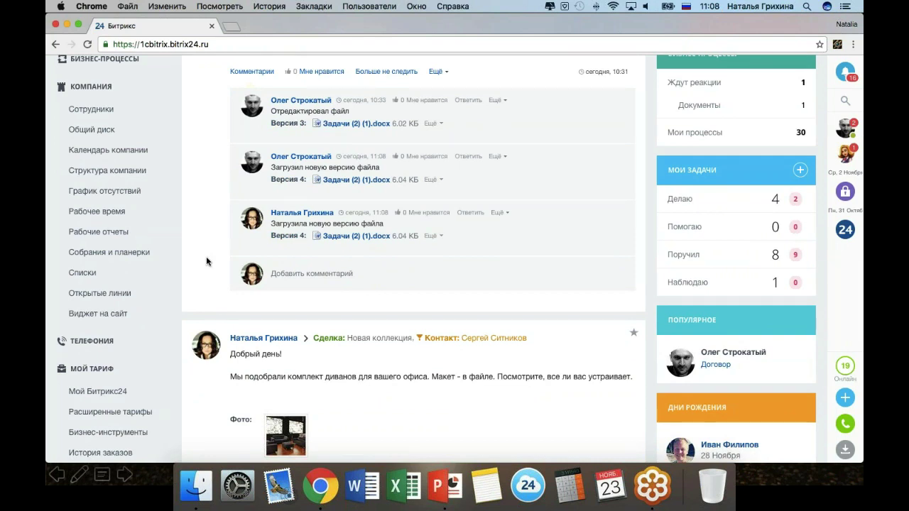
scroll(206, 261, "up", 5)
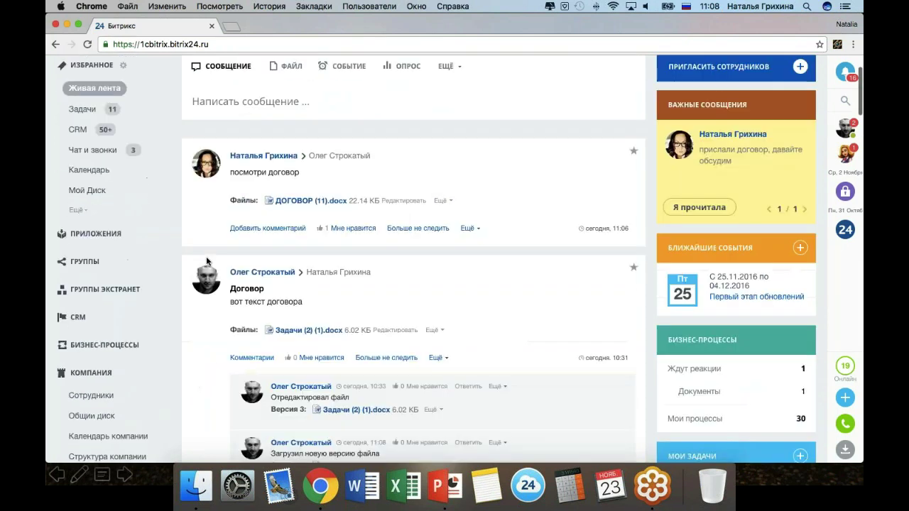
scroll(206, 261, "down", 3)
scroll(206, 262, "down", 2)
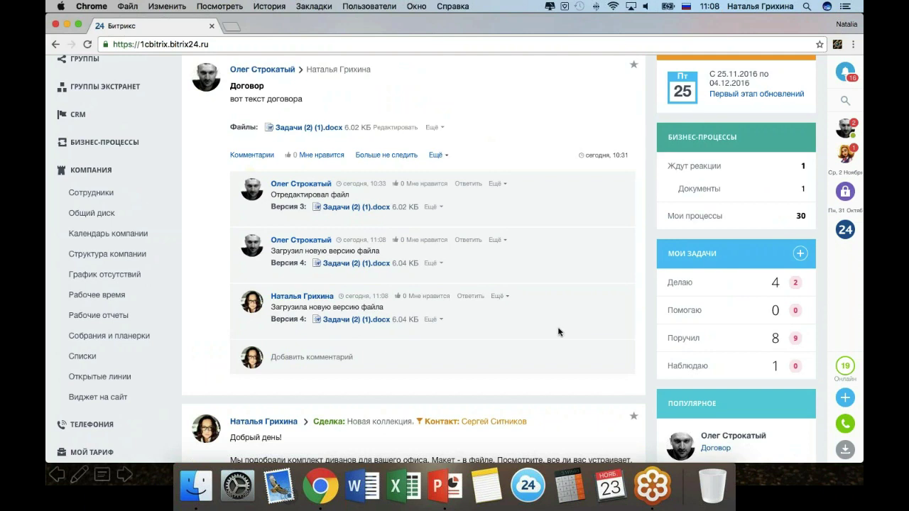
scroll(558, 331, "up", 8)
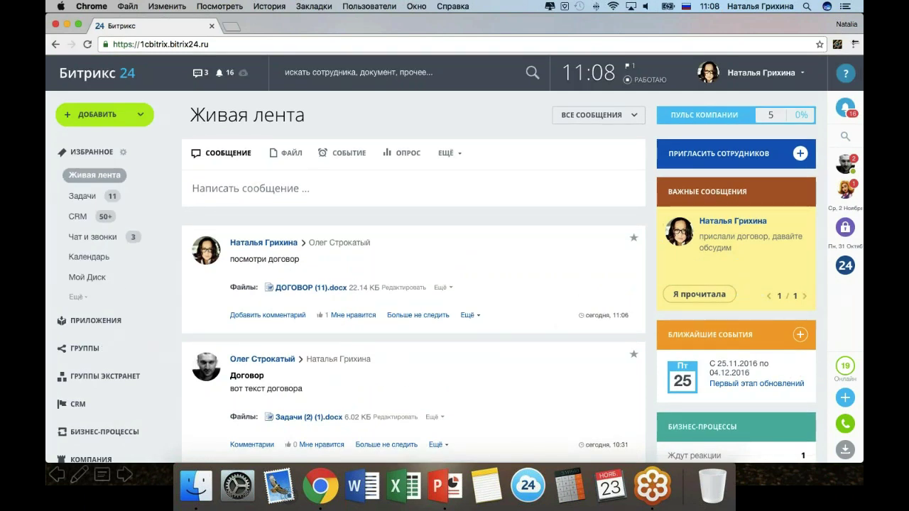
key("XF86AudioMute")
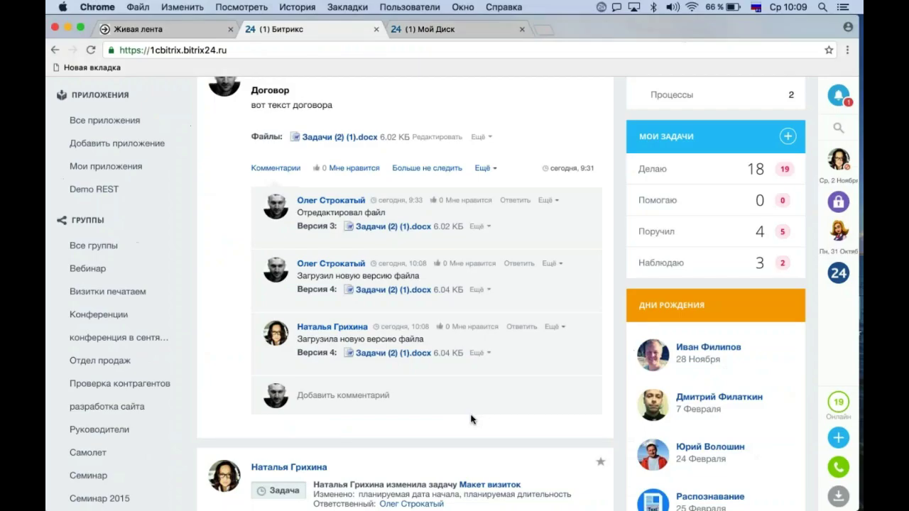
Review the "Договор" post's comments in the colleague's activity stream, view the notifications and close the notifications window.
scroll(471, 418, "down", 2)
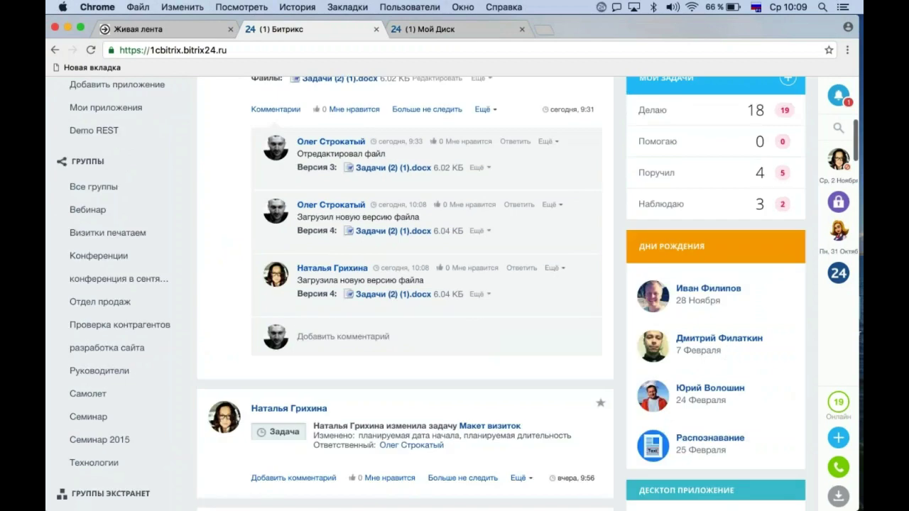
scroll(522, 235, "up", 1)
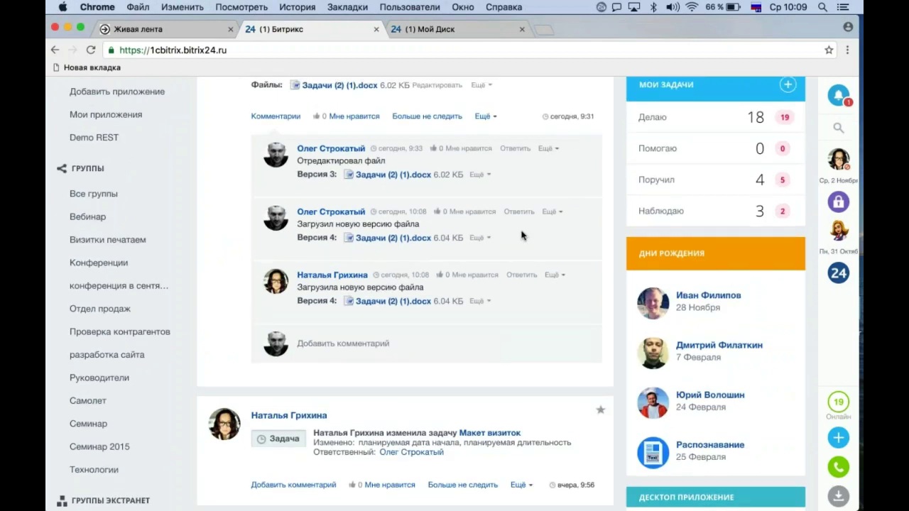
scroll(523, 234, "up", 1)
scroll(521, 235, "up", 5)
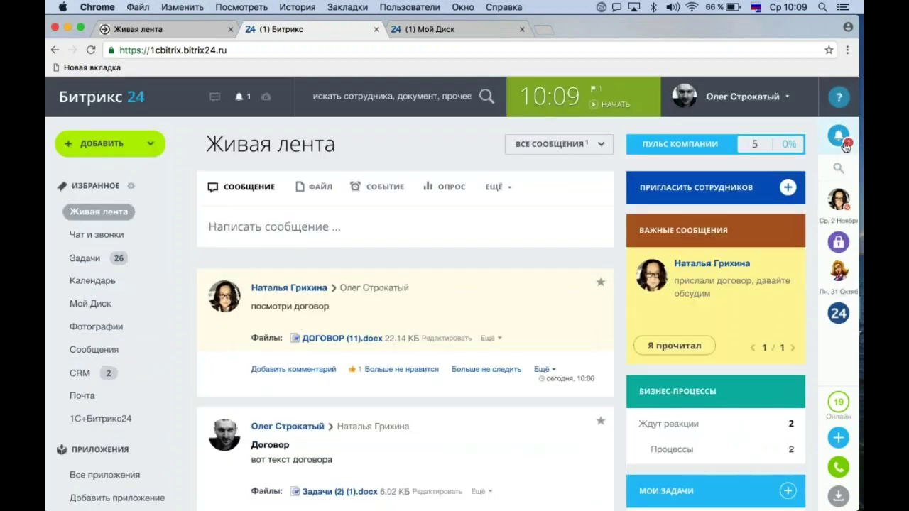
left_click(842, 144)
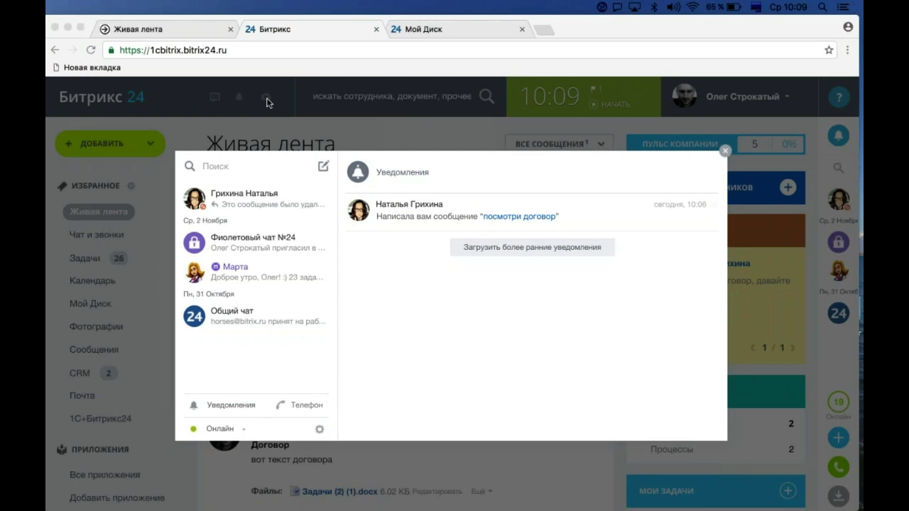
left_click(385, 421)
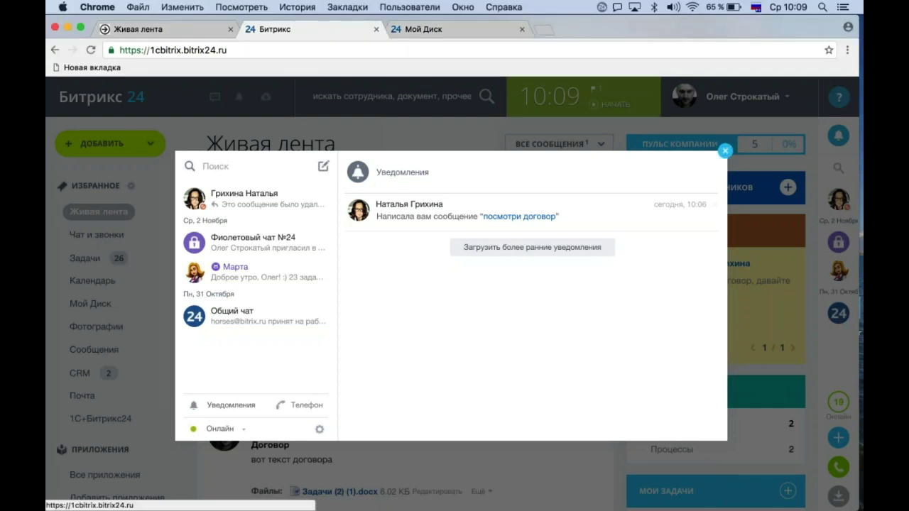
left_click(725, 150)
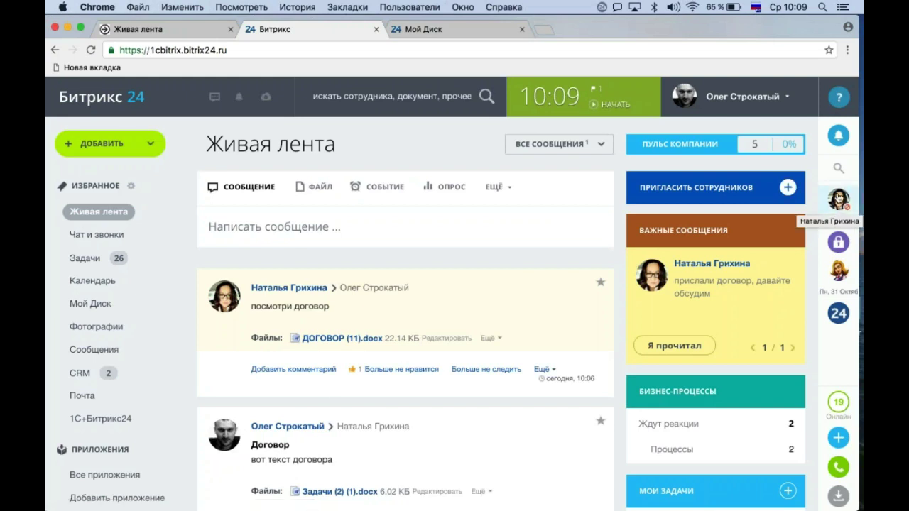
Open the private chat with the colleague who sent "посмотри договор" and send the message "привет".
left_click(838, 203)
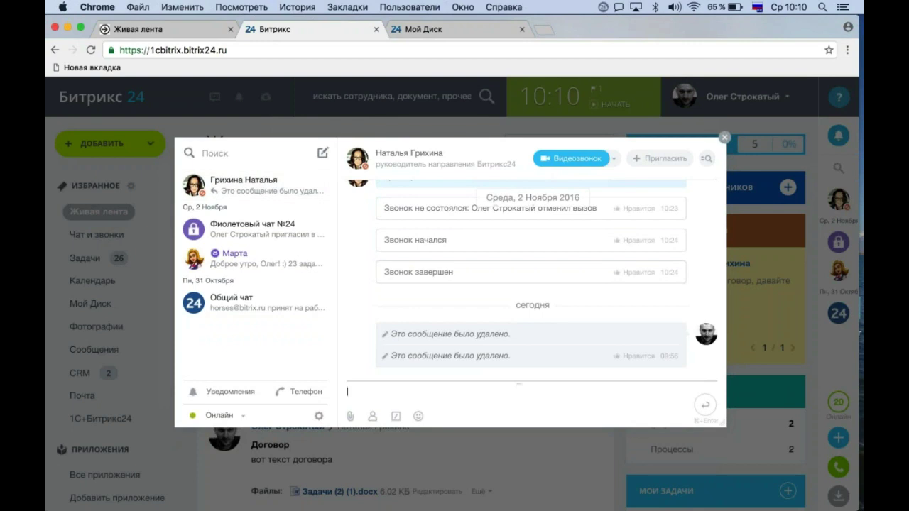
type("привет")
key("Return")
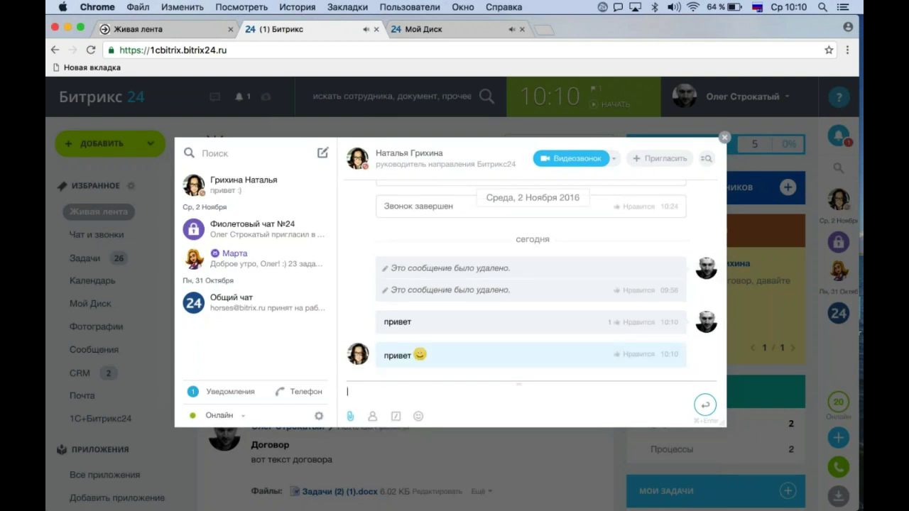
left_click(350, 416)
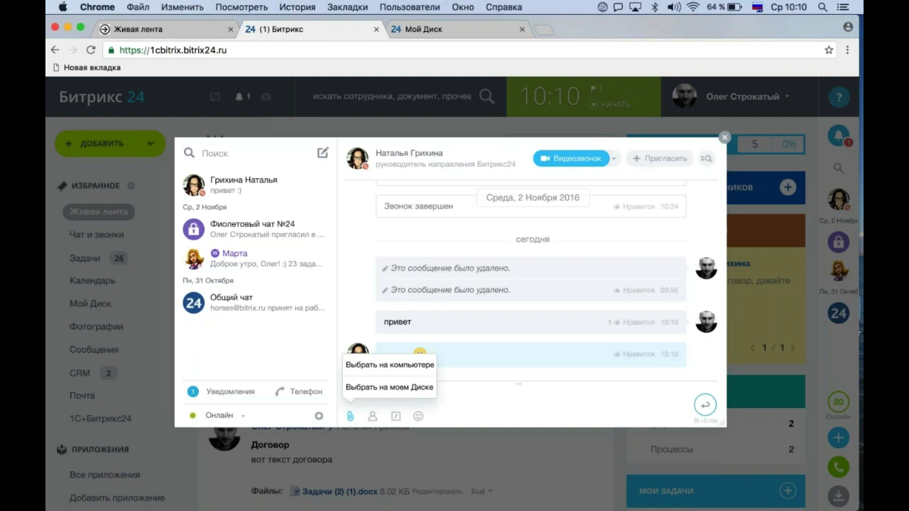
left_click(407, 387)
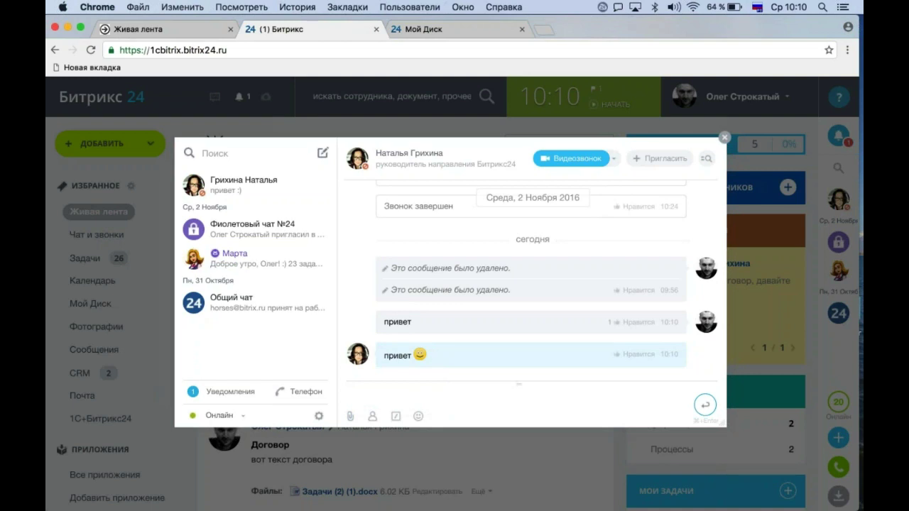
left_click(405, 391)
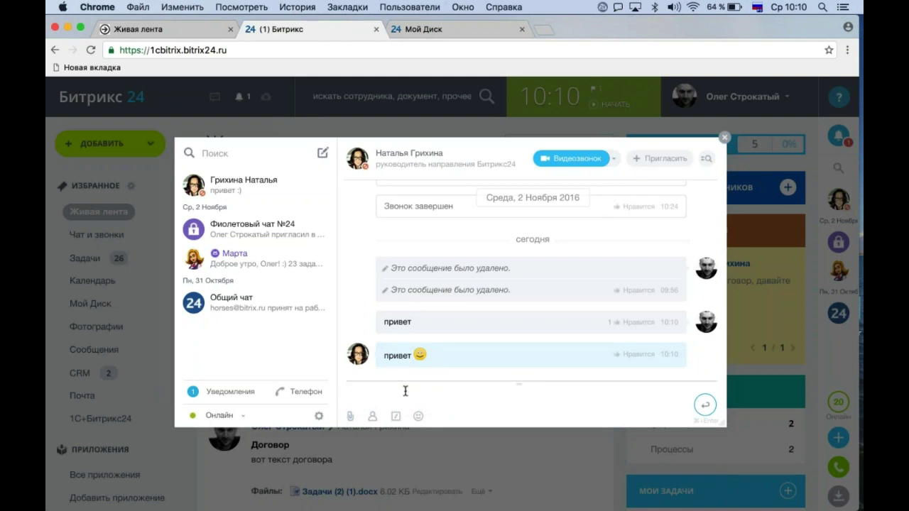
Send the file Задачи (2) (1).docx from the computer's Desktop folder in the chat.
left_click(349, 416)
left_click(391, 372)
scroll(440, 242, "down", 10)
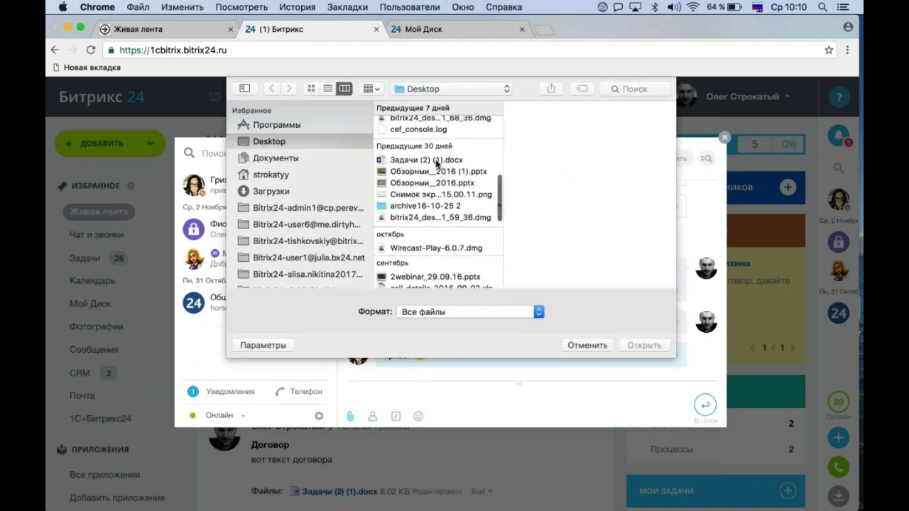
left_click(436, 162)
left_click(633, 343)
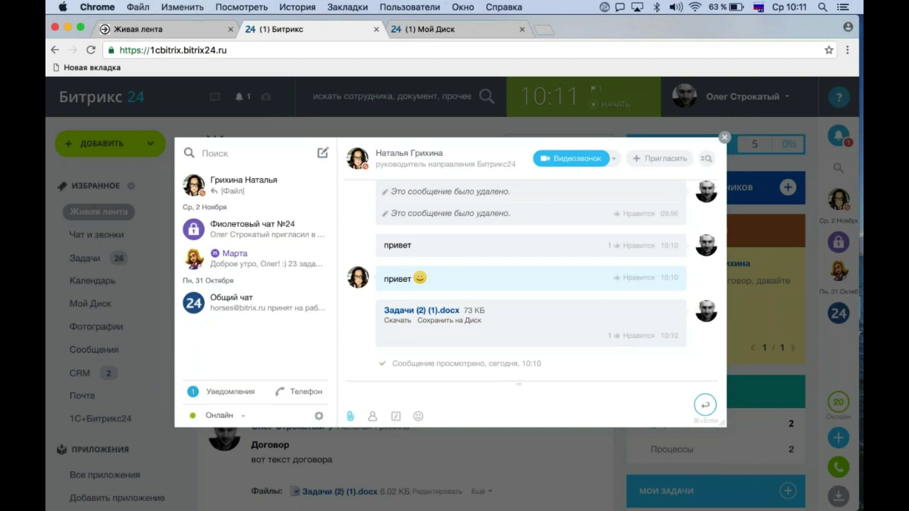
Move the chat window slightly higher, open the chat's message history and examine its messages and shared files.
mouse_move(859, 269)
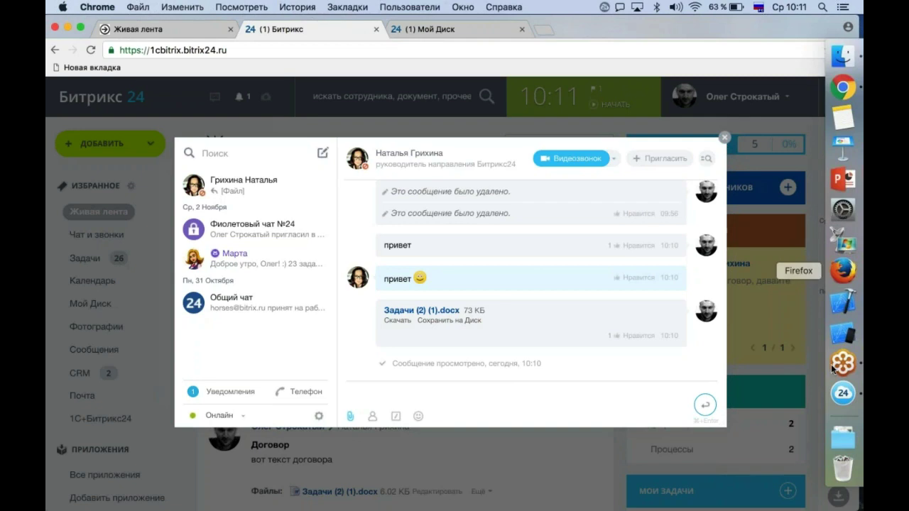
left_click_drag(534, 145, 539, 129)
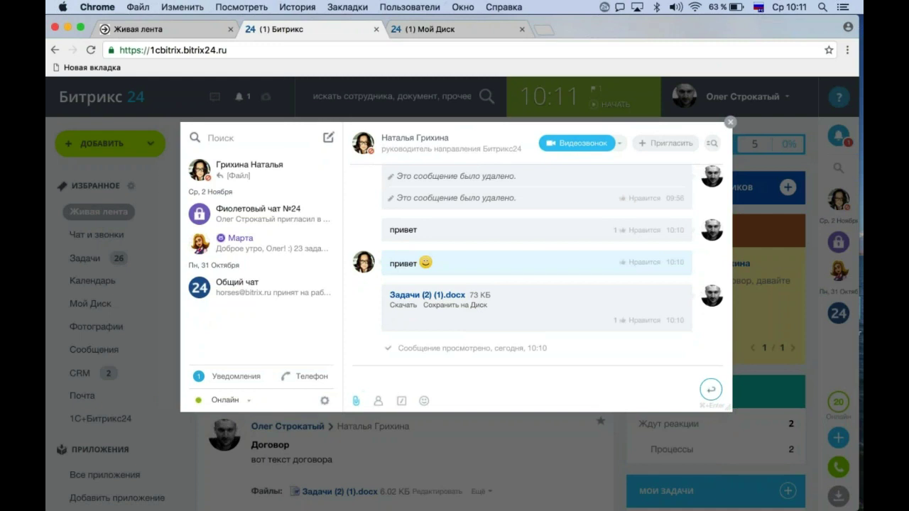
left_click(712, 144)
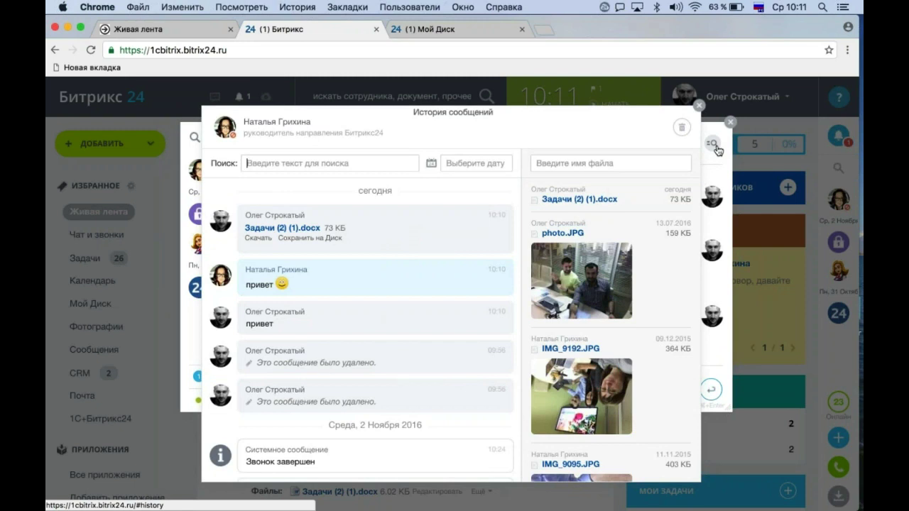
left_click(699, 105)
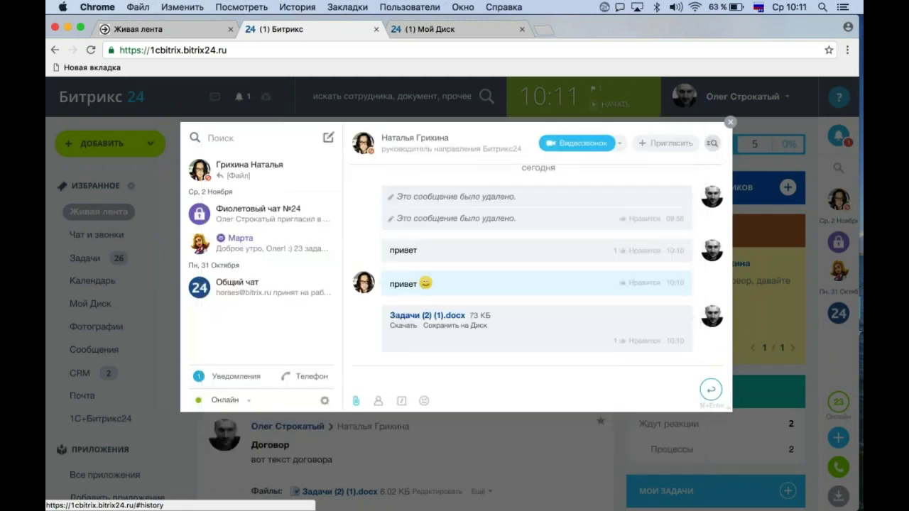
left_click(711, 143)
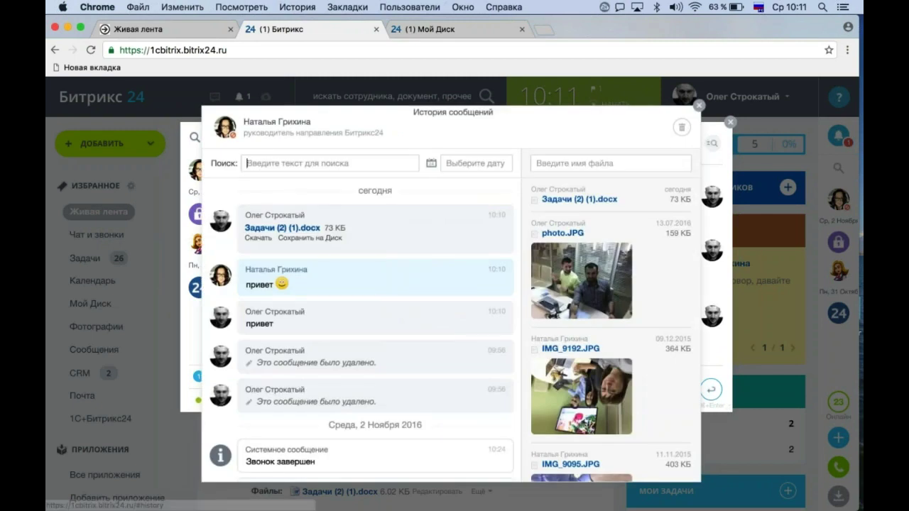
scroll(375, 327, "down", 2)
scroll(375, 327, "up", 2)
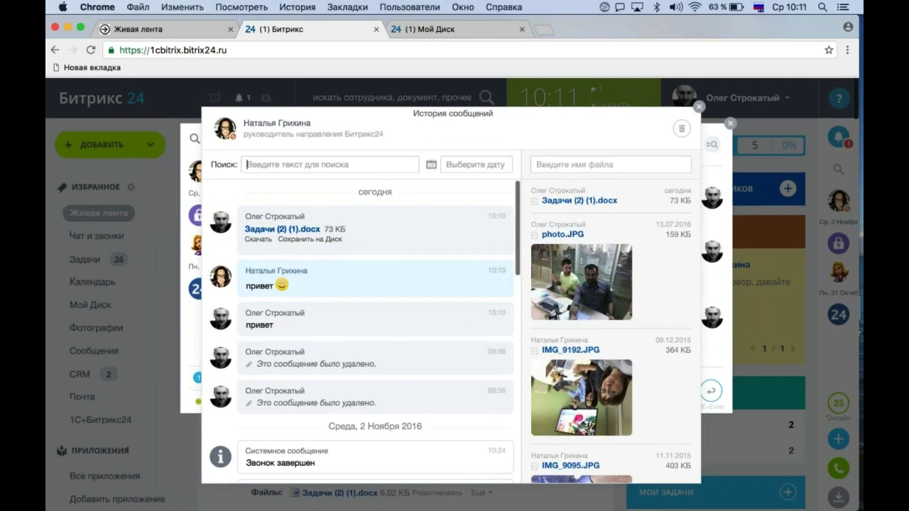
scroll(620, 341, "down", 2)
scroll(619, 339, "down", 12)
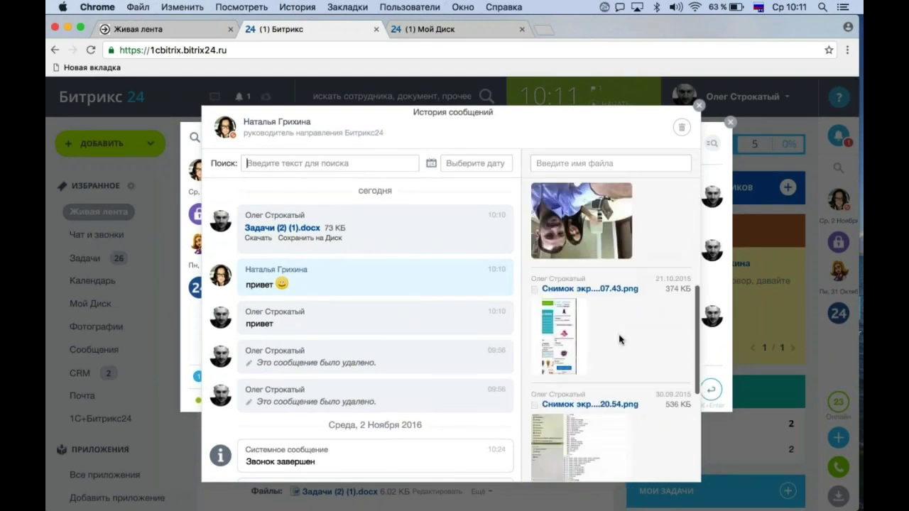
scroll(619, 340, "down", 1)
Save the shared file Задачи (2) (1).docx to Диск from the message history's file list.
scroll(619, 340, "up", 10)
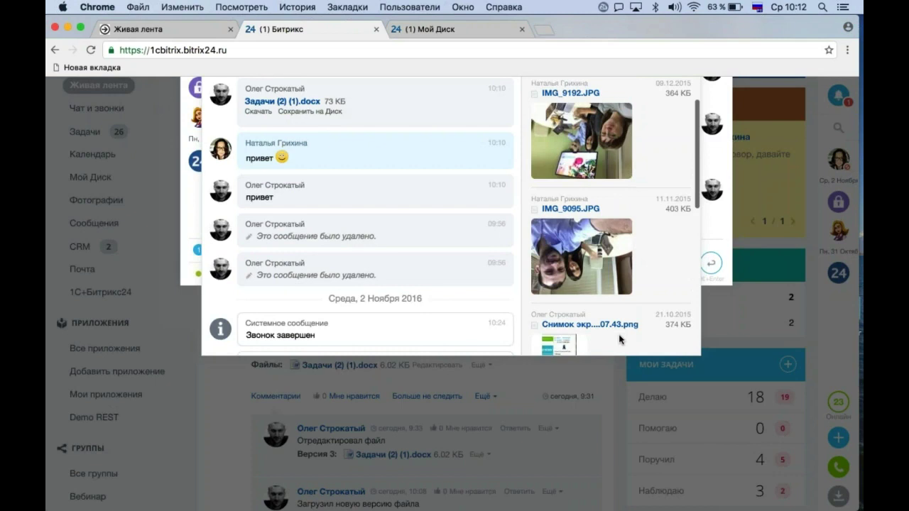
scroll(619, 339, "up", 3)
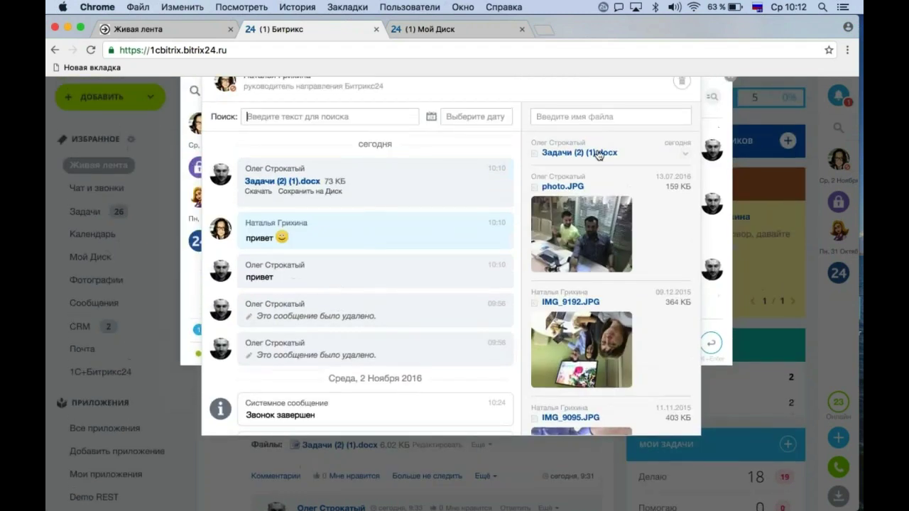
left_click(685, 153)
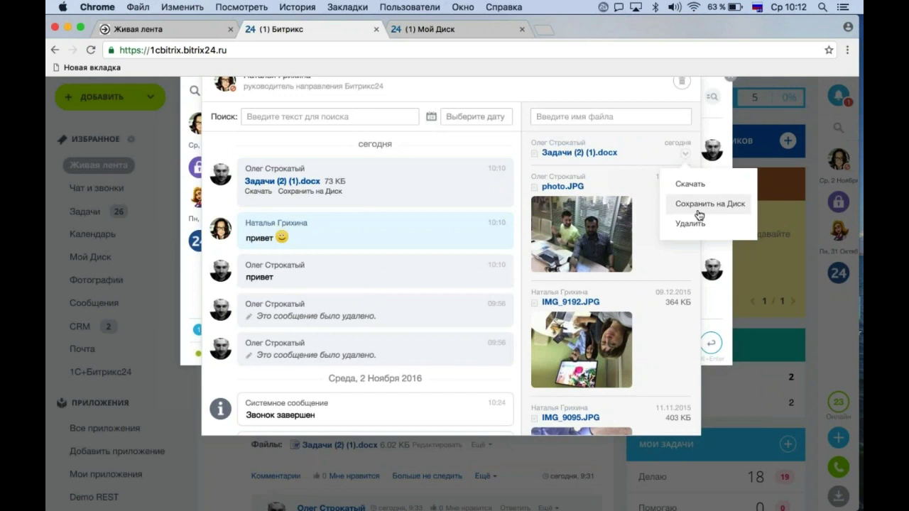
left_click(675, 203)
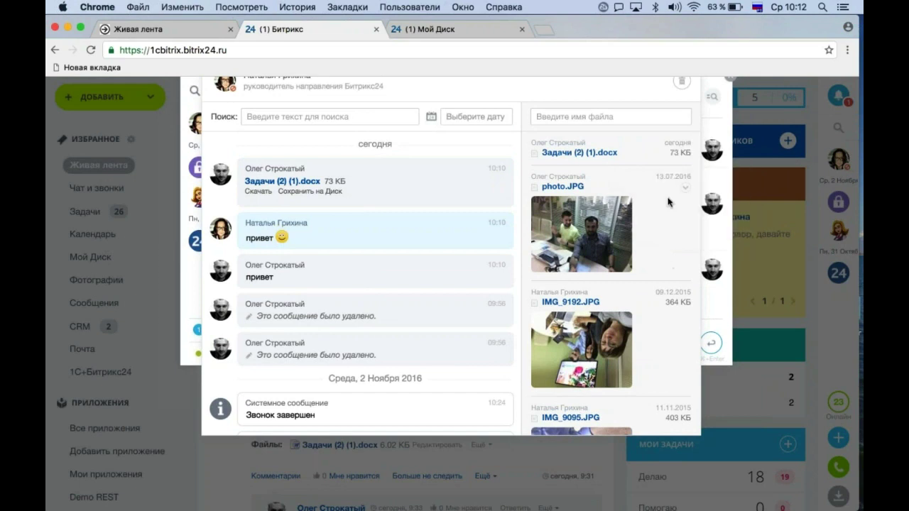
Delete the shared image photo.JPG from the message history's file list.
left_click(685, 188)
left_click(692, 260)
left_click(428, 306)
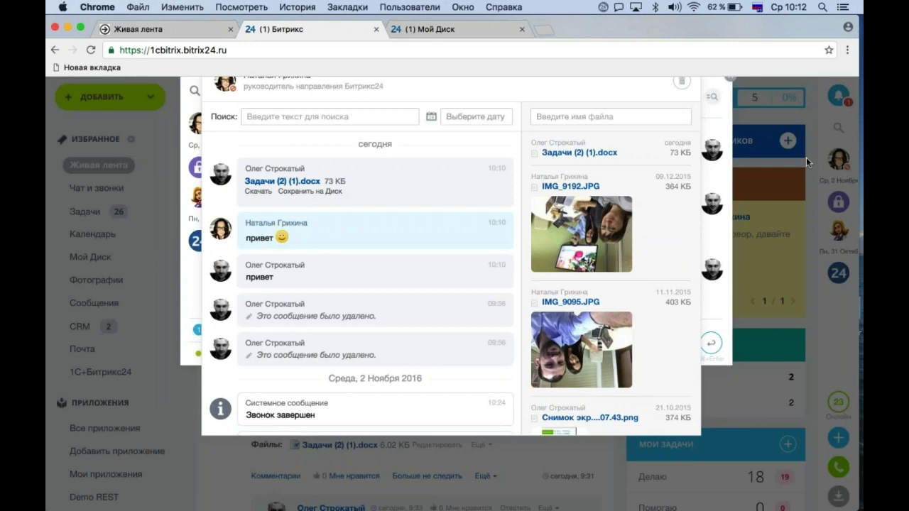
Close the message history and the open chat window on both colleagues' computers.
scroll(781, 141, "up", 1)
left_click(710, 111)
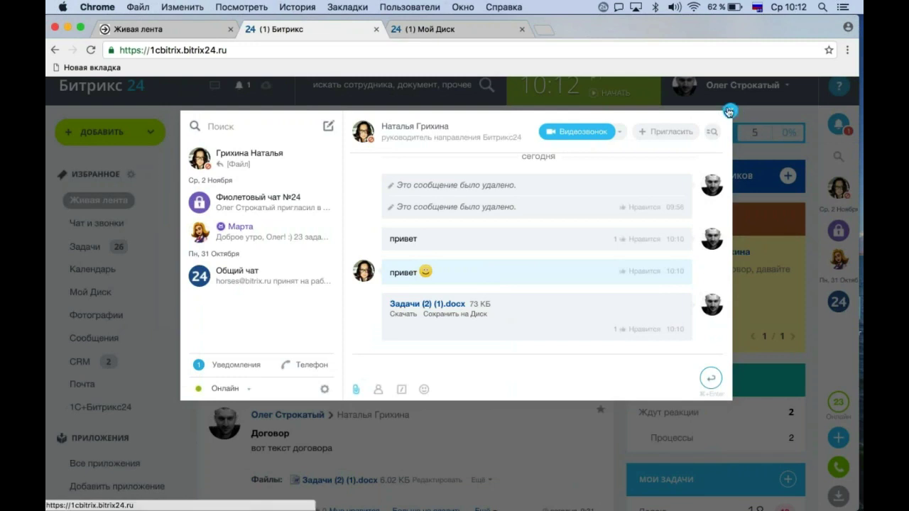
left_click(729, 111)
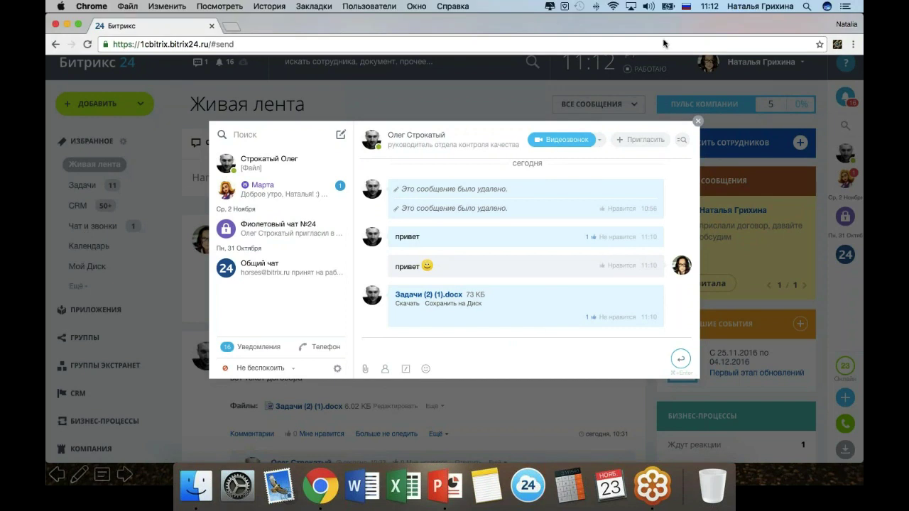
left_click(697, 122)
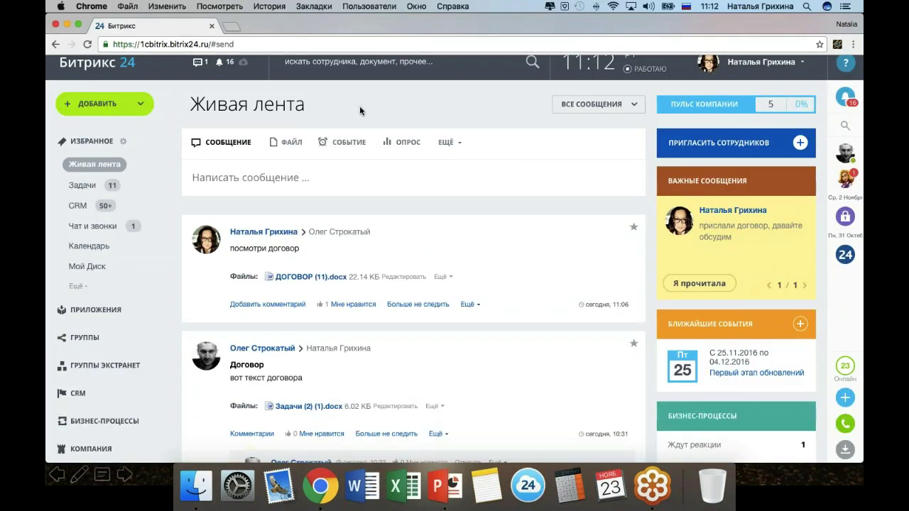
Open Мой Диск, examine its list of folders, and open the company's Общий диск to view its contents.
scroll(359, 106, "up", 1)
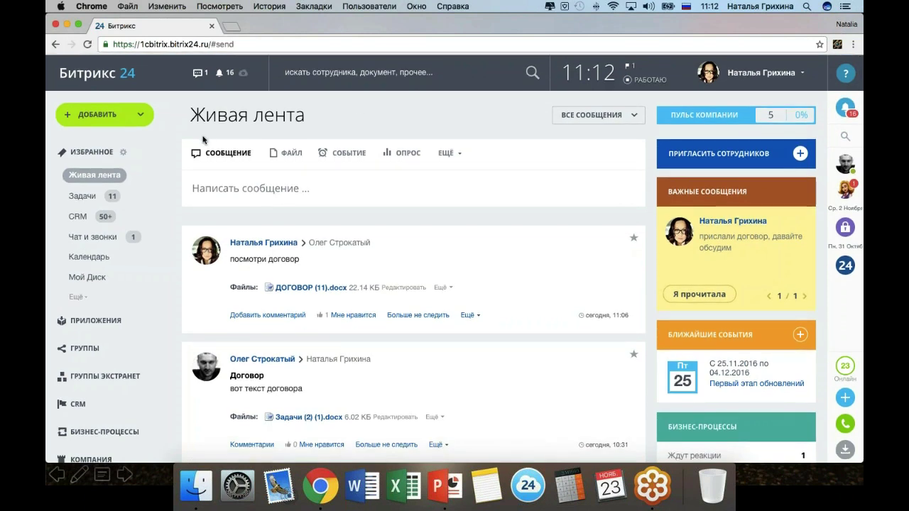
left_click(98, 279)
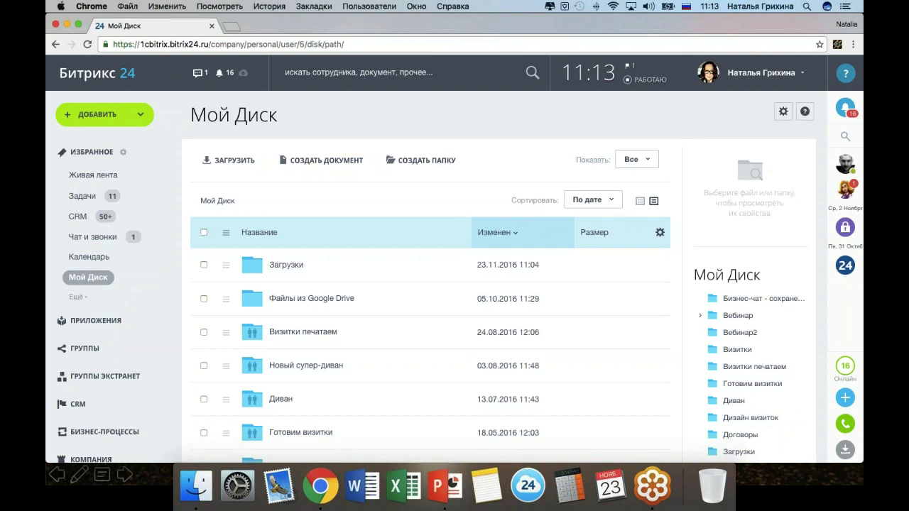
scroll(189, 128, "down", 10)
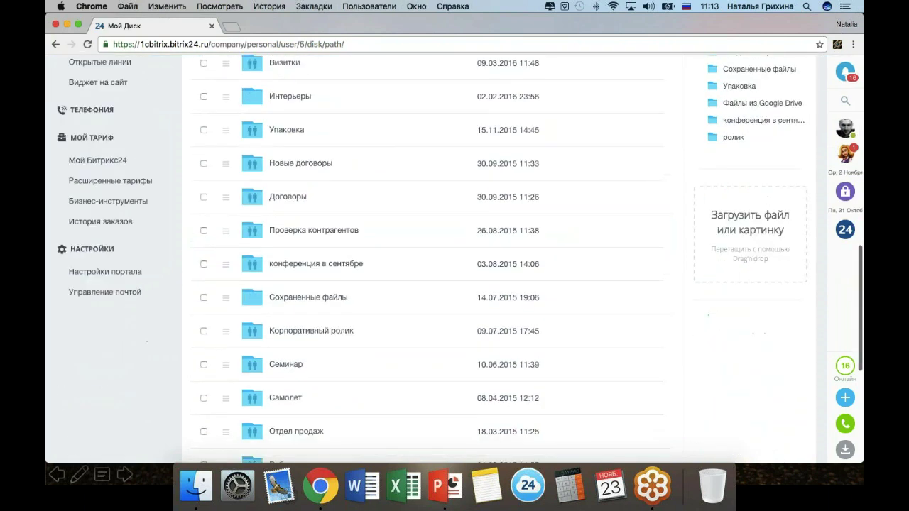
scroll(189, 128, "up", 4)
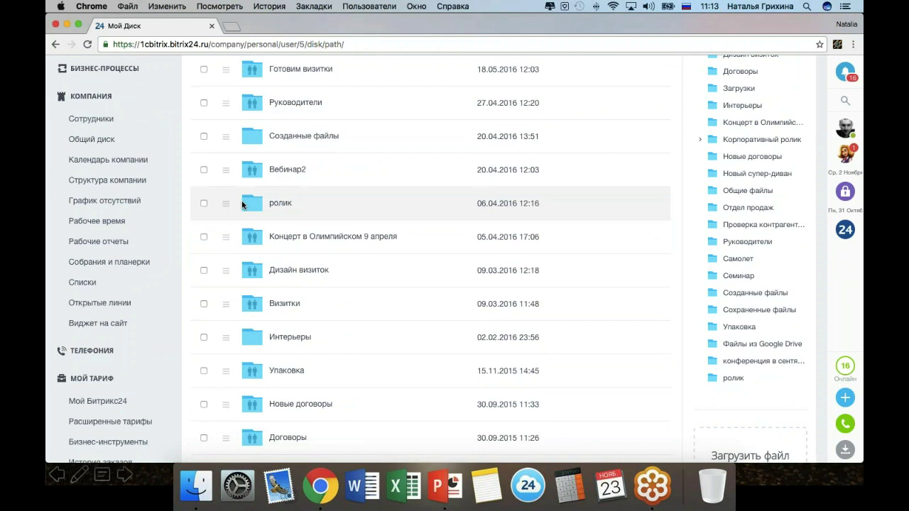
left_click(90, 139)
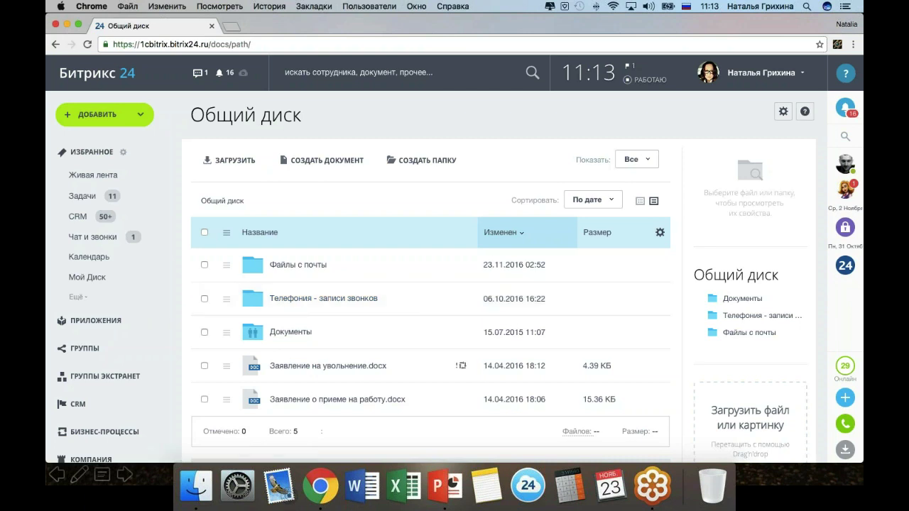
Upload the file ДОГОВОР.docx from the computer's Desktop to Мой Диск.
left_click(98, 280)
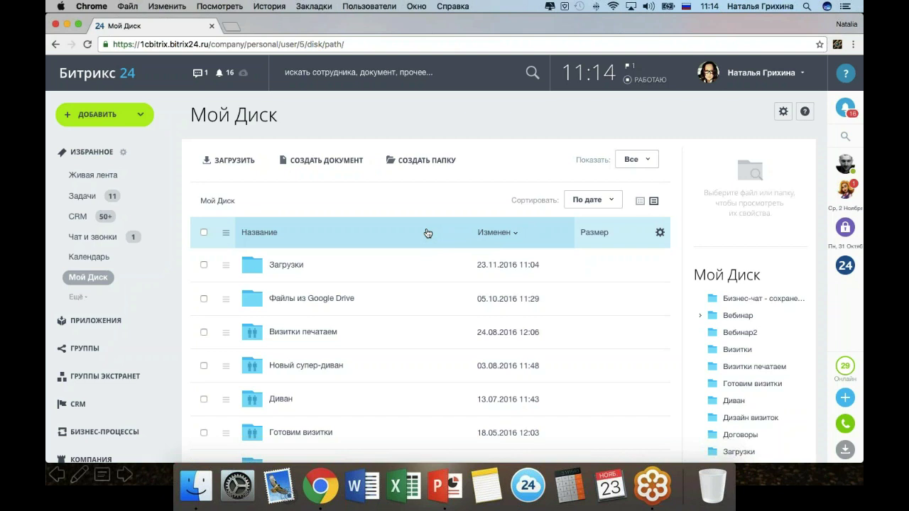
scroll(428, 233, "down", 20)
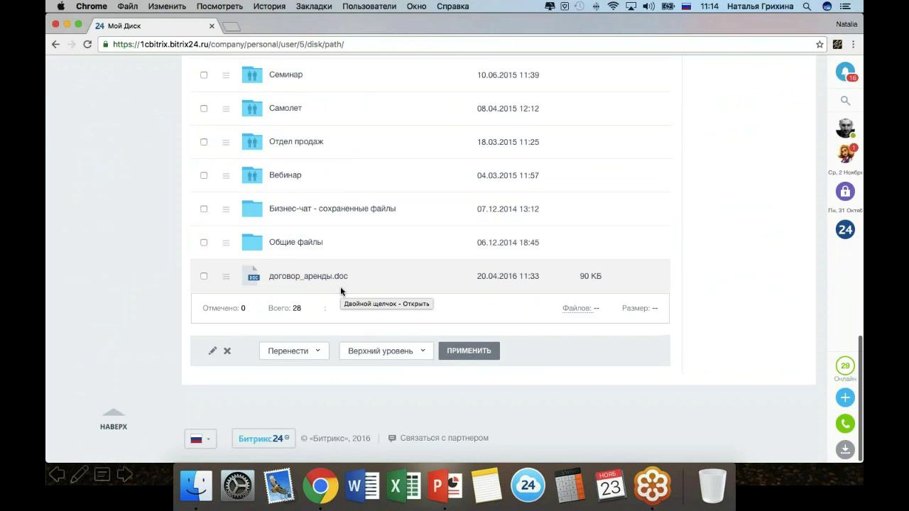
scroll(340, 286, "up", 20)
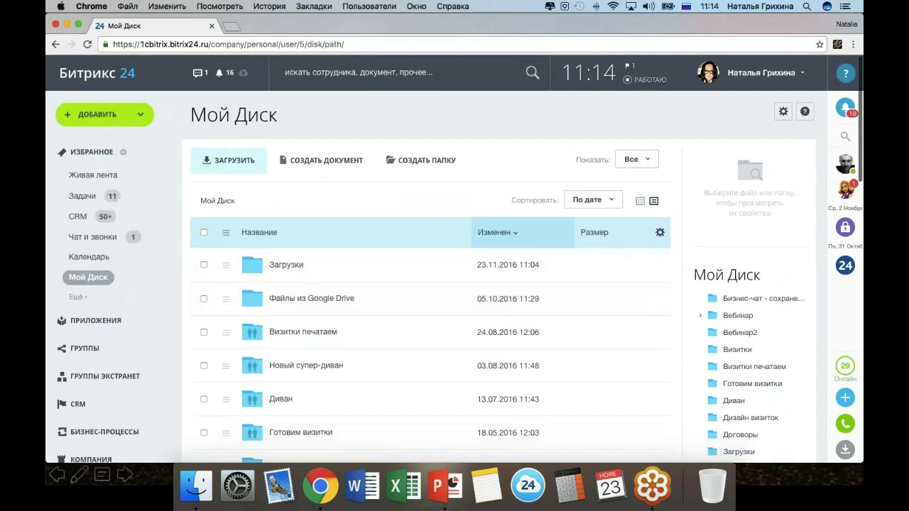
left_click(226, 162)
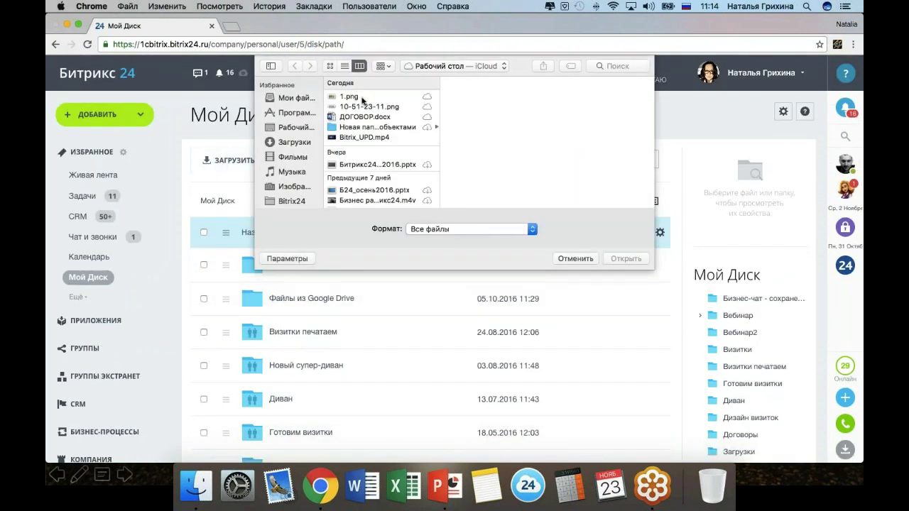
left_click(360, 117)
left_click(622, 259)
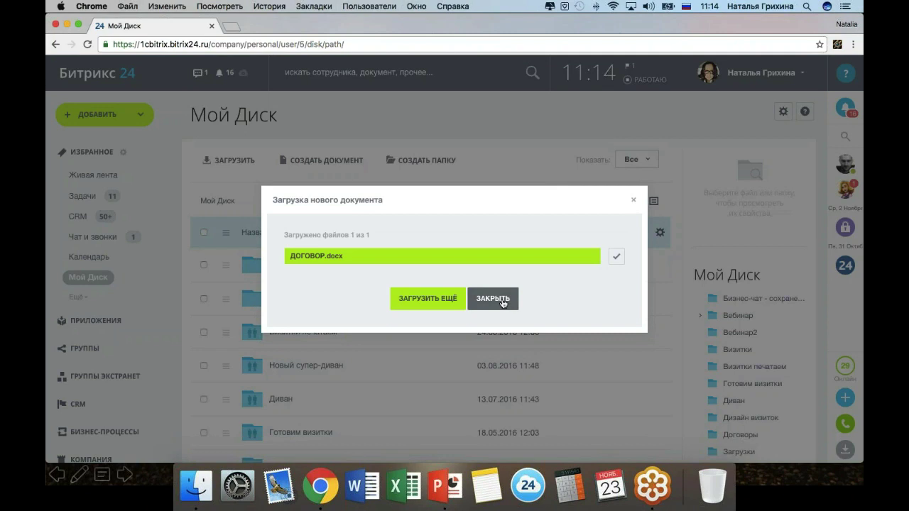
left_click(501, 302)
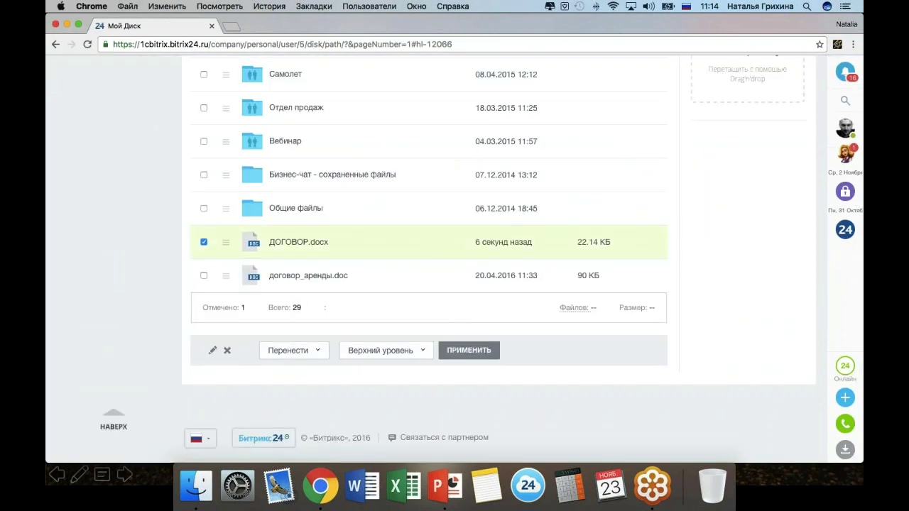
Open the Общий доступ settings of ДОГОВОР.docx and add the colleague from the recent people as a user.
left_click(226, 243)
scroll(234, 248, "up", 3)
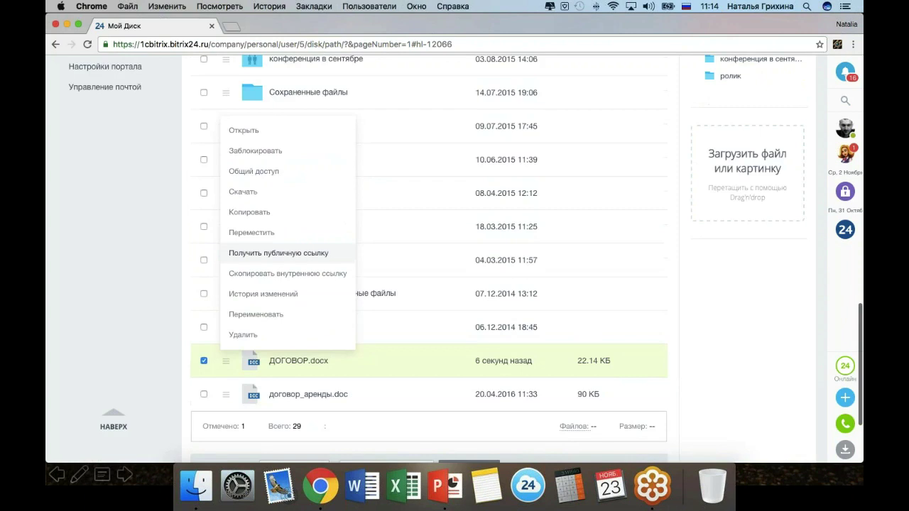
left_click(267, 172)
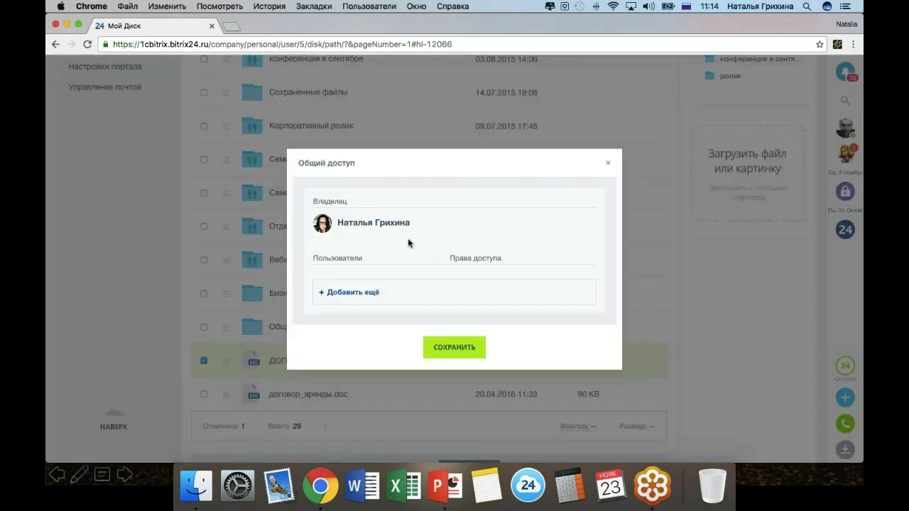
left_click(371, 293)
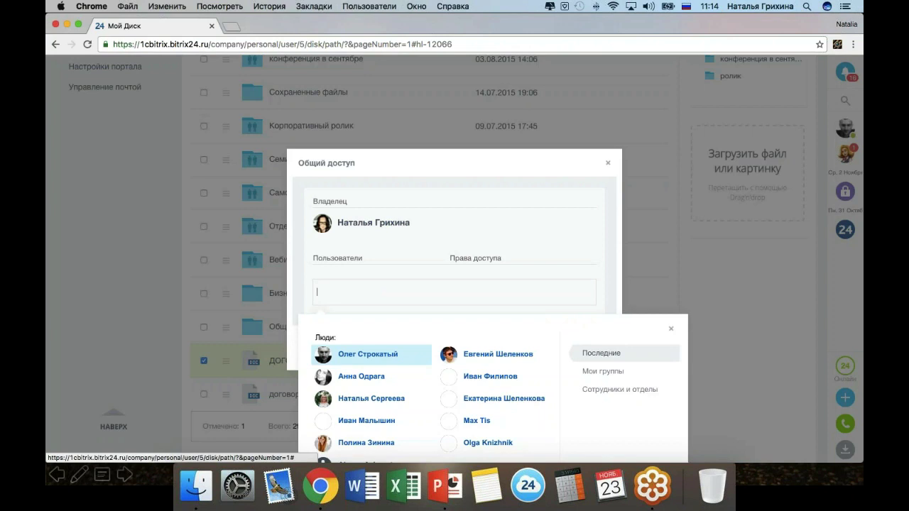
scroll(384, 286, "down", 3)
left_click(367, 293)
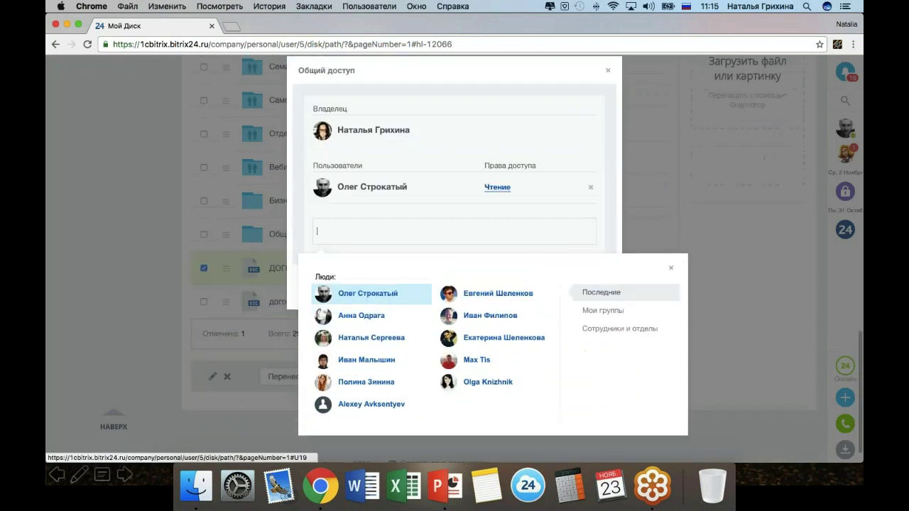
Examine the available groups and access levels, and save the colleague's sharing of ДОГОВОР.docx with Чтение rights.
left_click(617, 313)
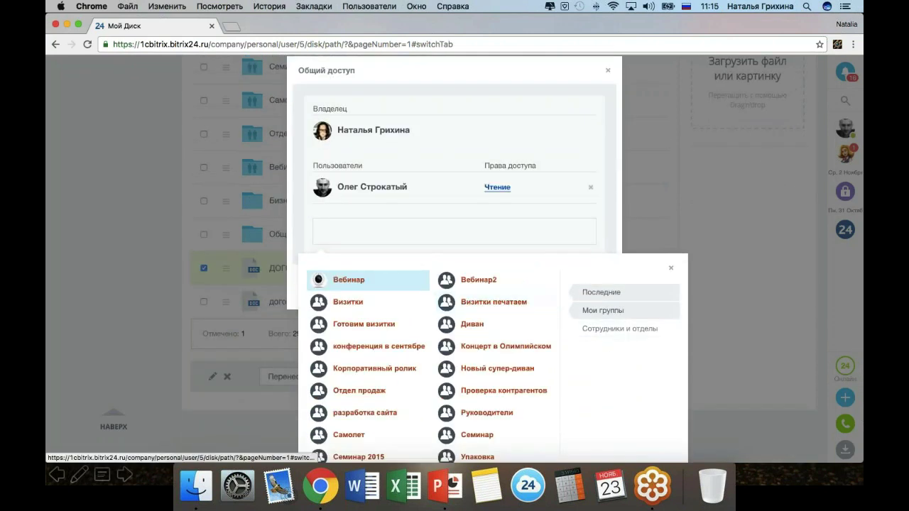
left_click(670, 269)
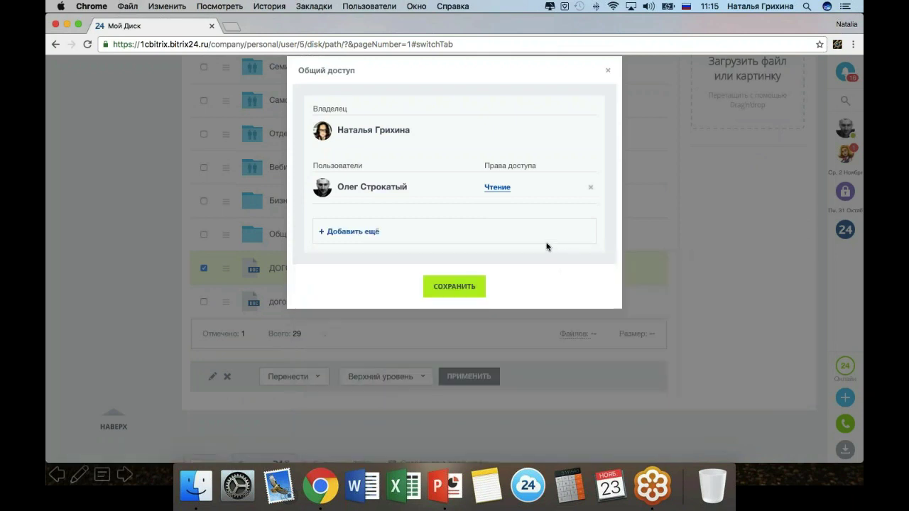
left_click(505, 190)
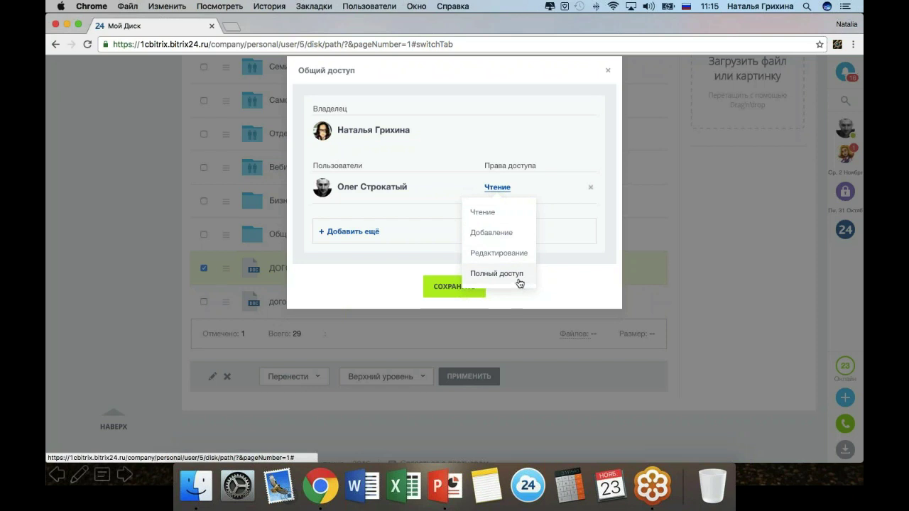
left_click(576, 211)
left_click(464, 290)
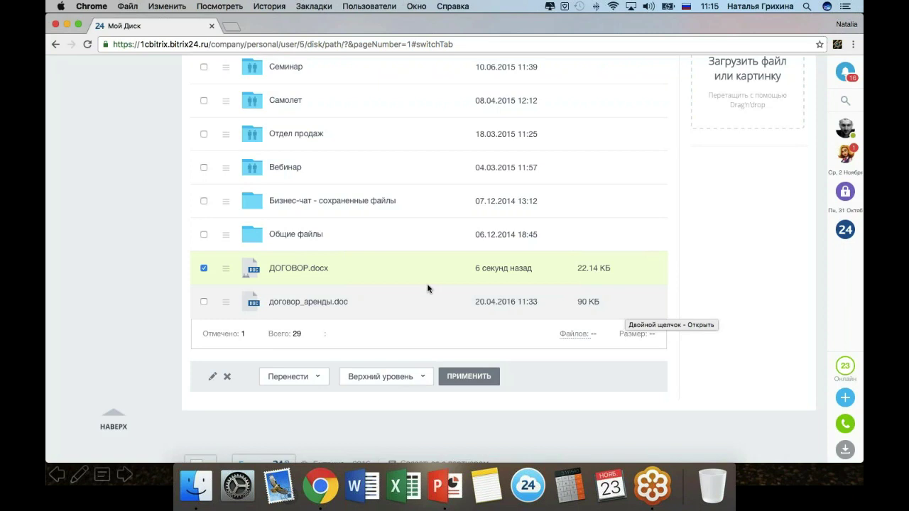
Get a public link for ДОГОВОР.docx.
scroll(427, 287, "up", 1)
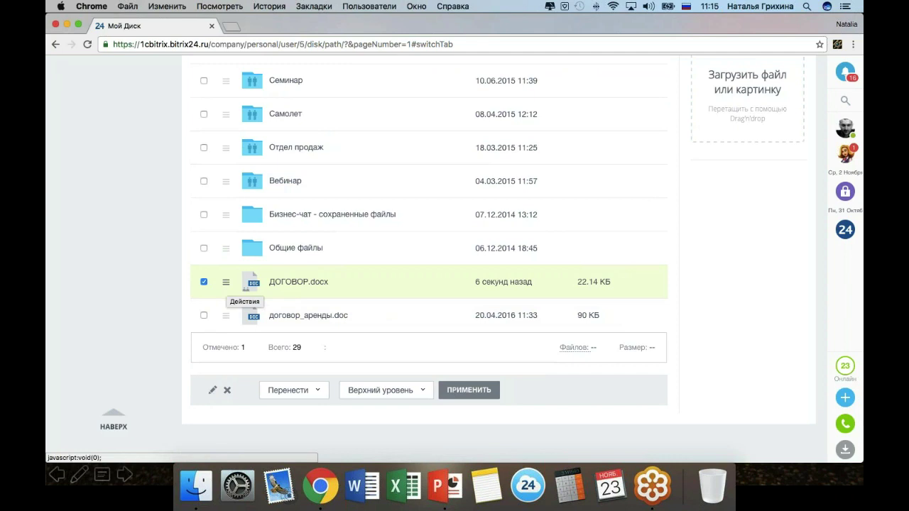
left_click(226, 281)
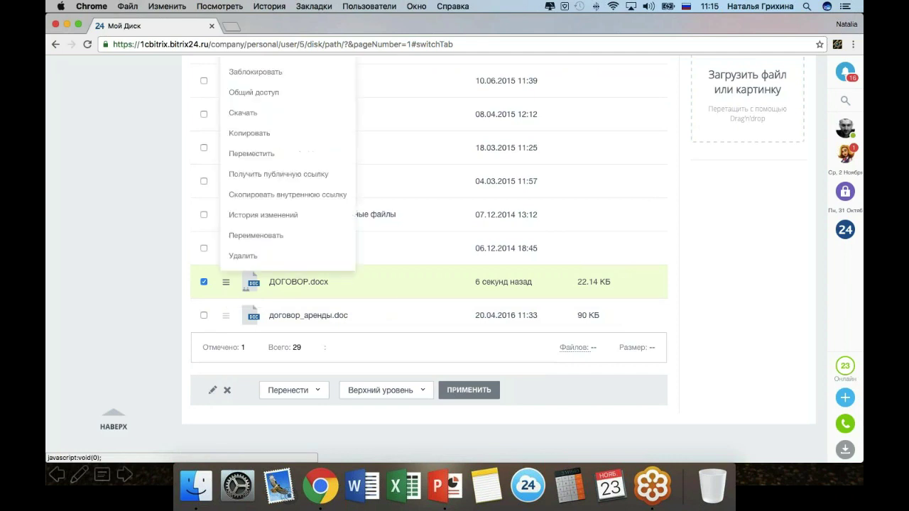
scroll(226, 282, "up", 3)
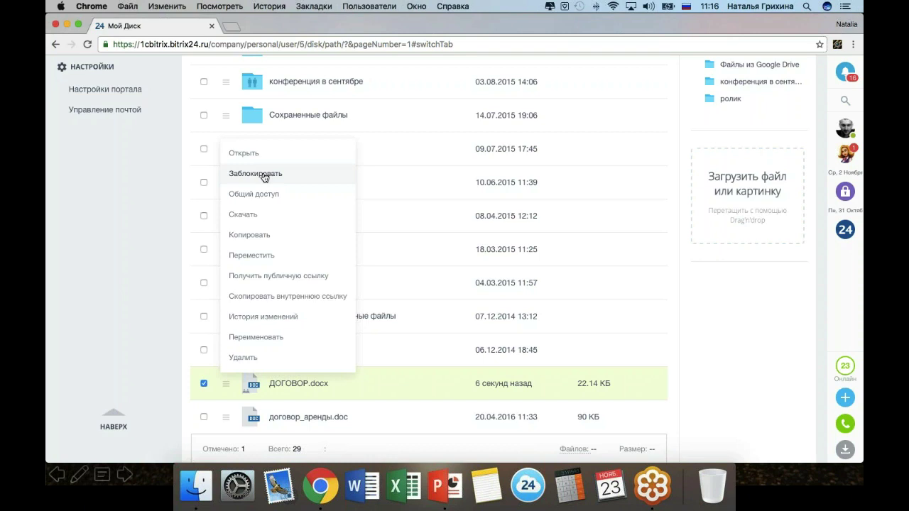
left_click(299, 277)
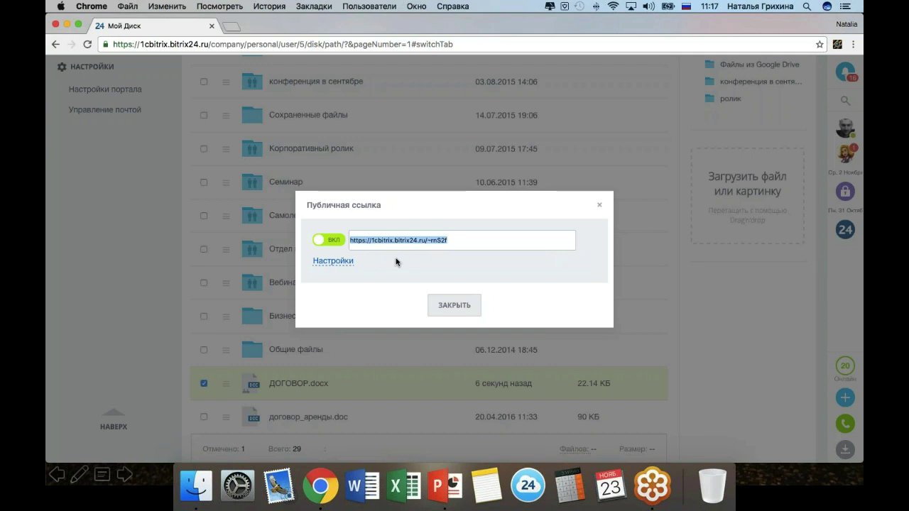
Try limiting access to the public link to 24 hours in its settings, and remove the limit.
left_click(345, 261)
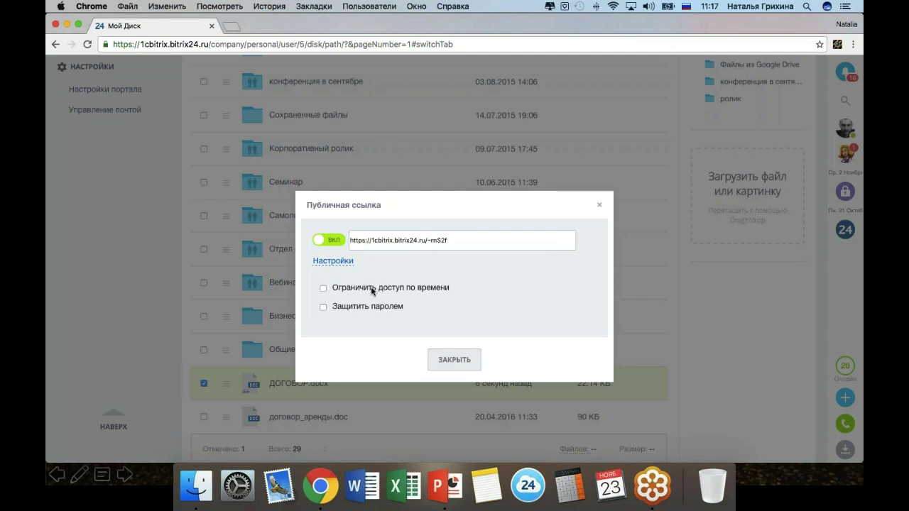
left_click(323, 288)
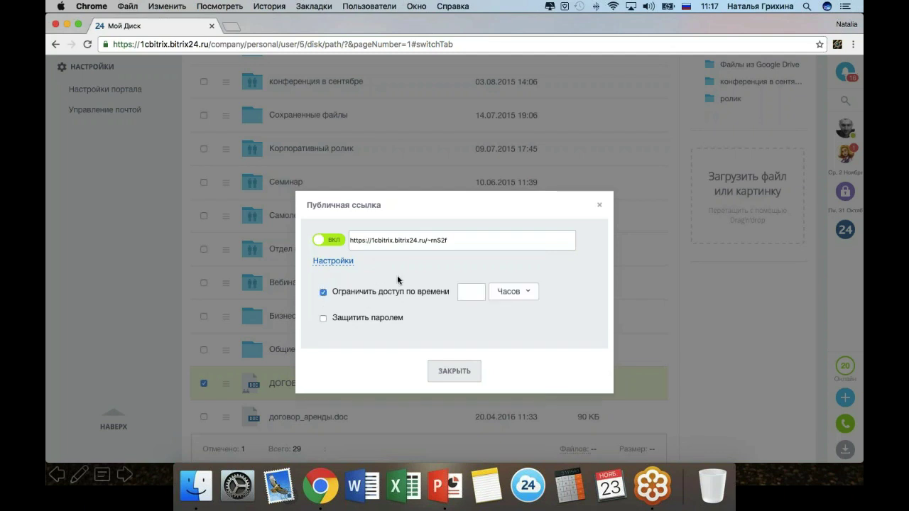
left_click(482, 294)
type("24")
left_click(523, 297)
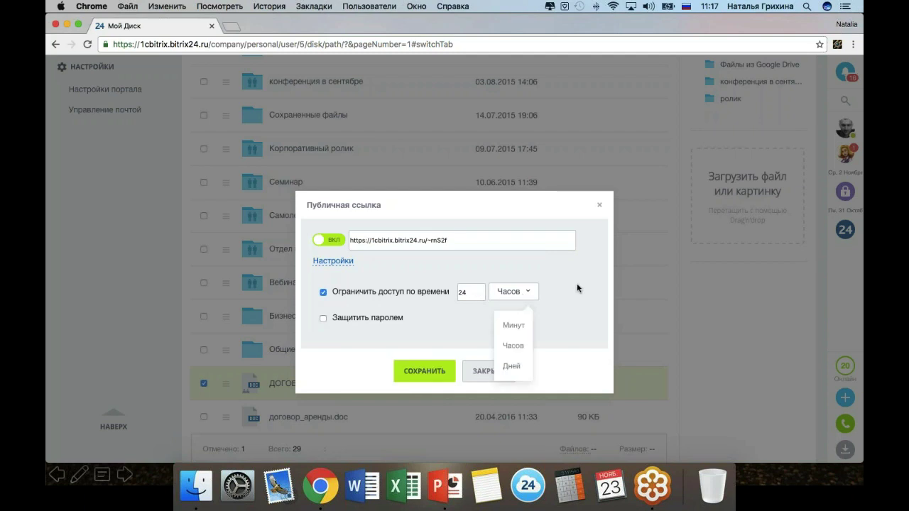
left_click(419, 314)
left_click(323, 291)
Try enabling password protection for the public link, and turn it off without entering a password.
left_click(323, 307)
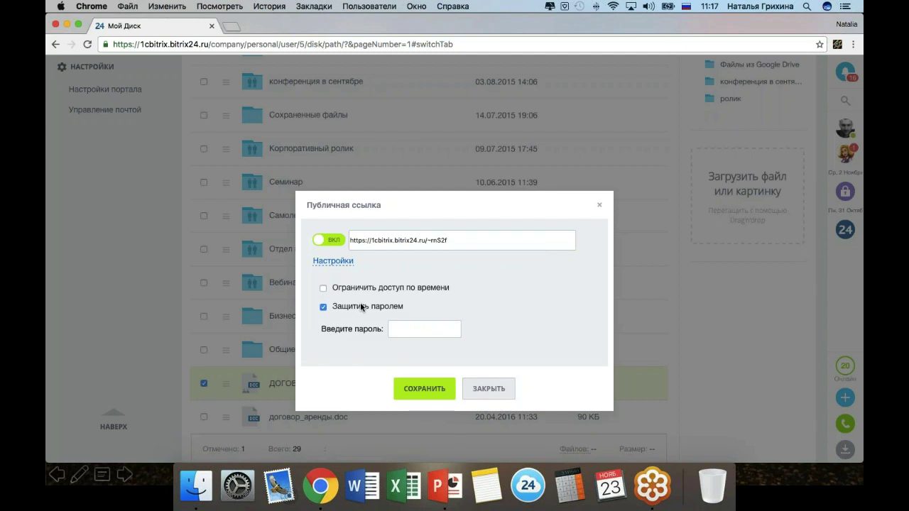
left_click(410, 329)
left_click(323, 307)
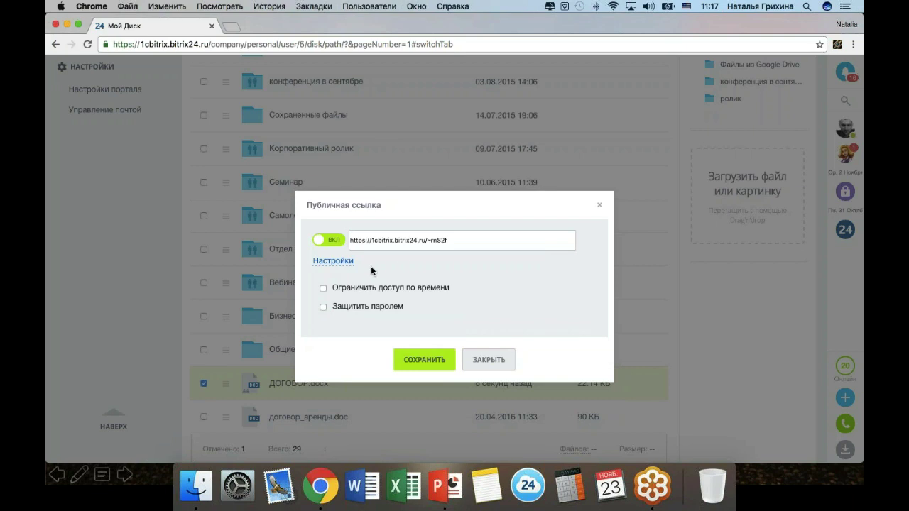
Copy the public link's address and save the link settings.
left_click_drag(535, 239, 345, 240)
key("super+c")
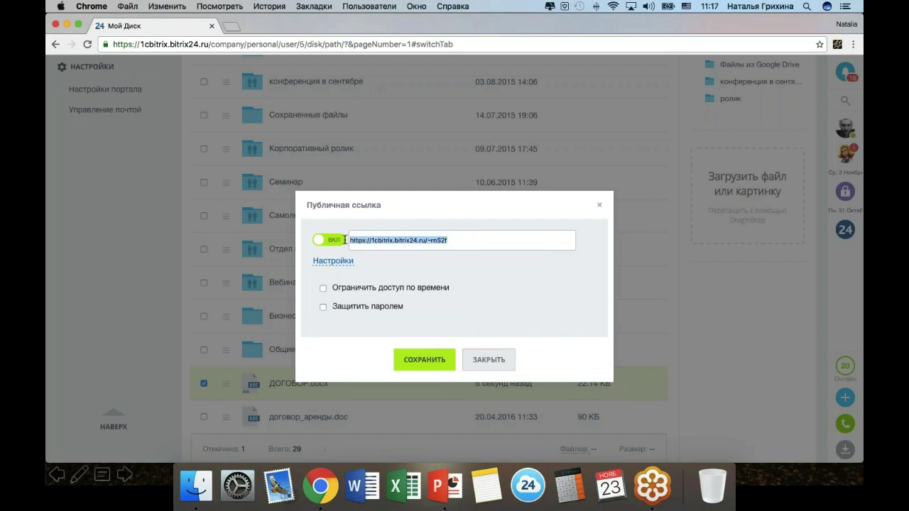
left_click(430, 361)
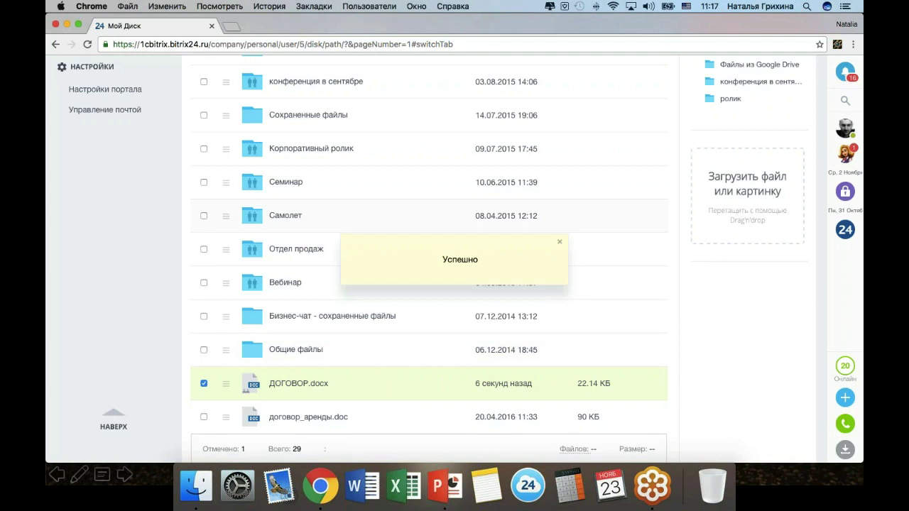
Open the copied public link in an incognito window, check the shared page for ДОГОВОР.docx, and close the window.
left_click(854, 46)
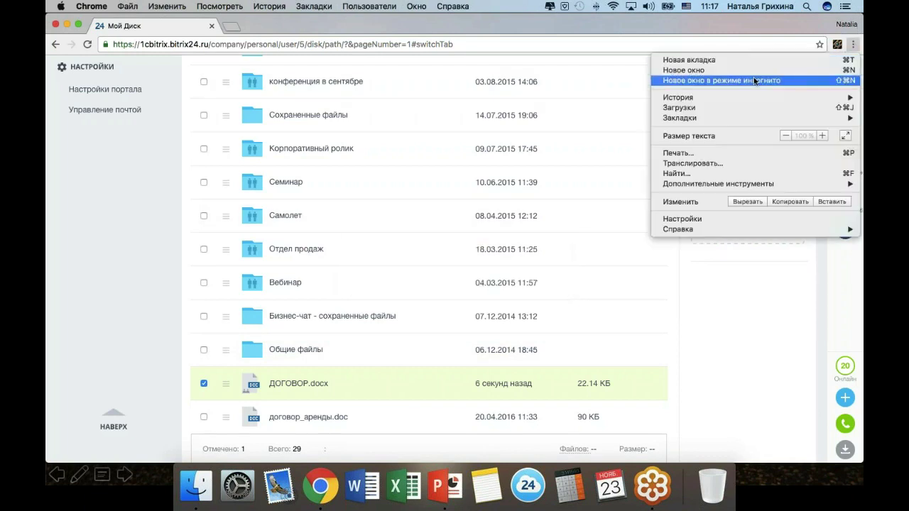
left_click(427, 51)
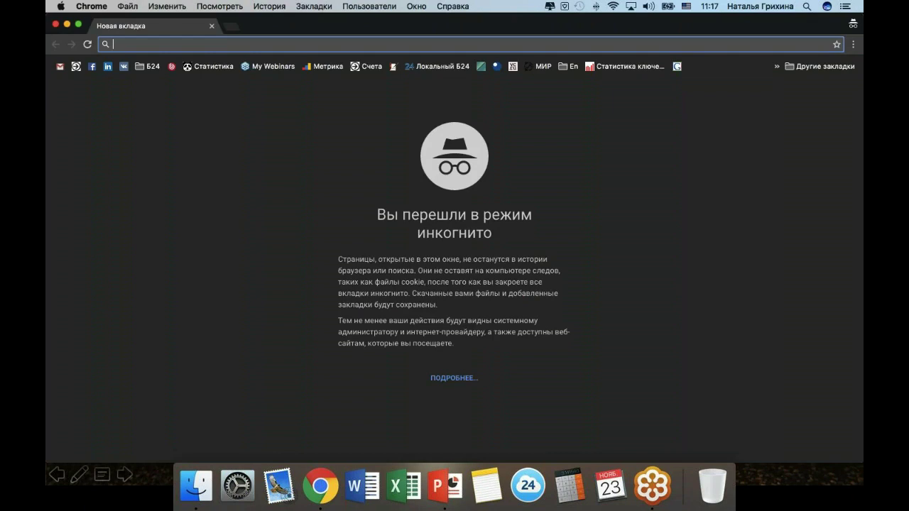
key("super+v")
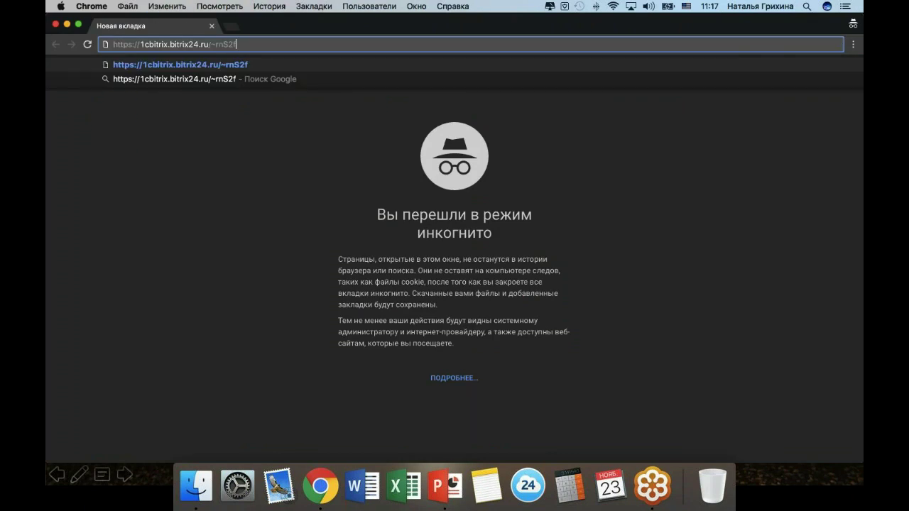
key("Return")
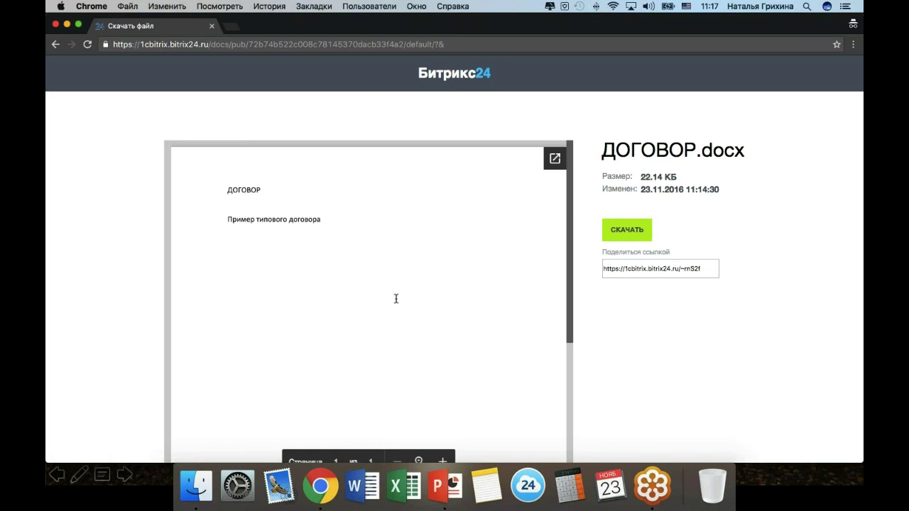
scroll(700, 227, "down", 6)
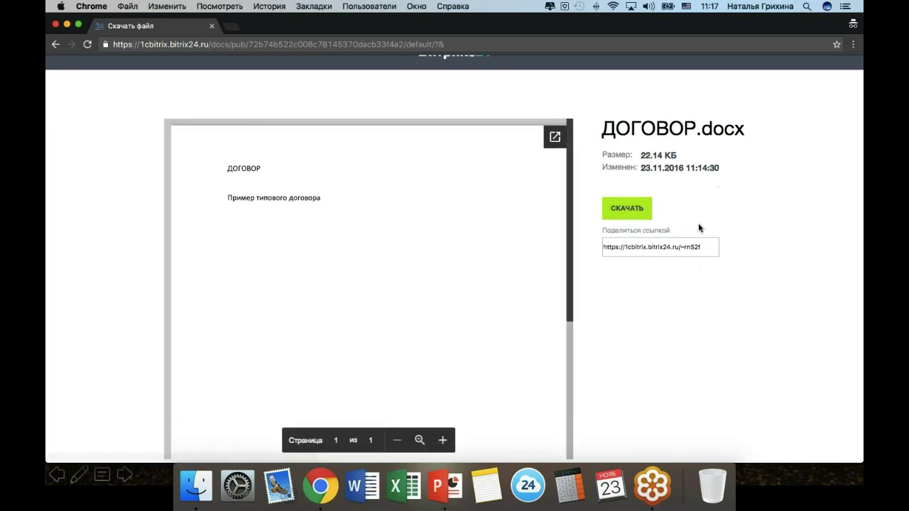
scroll(699, 227, "up", 6)
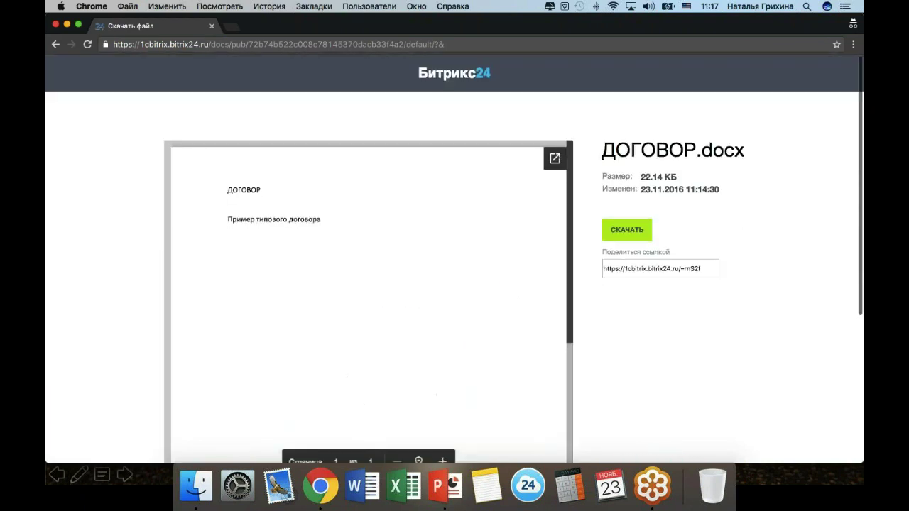
left_click(56, 25)
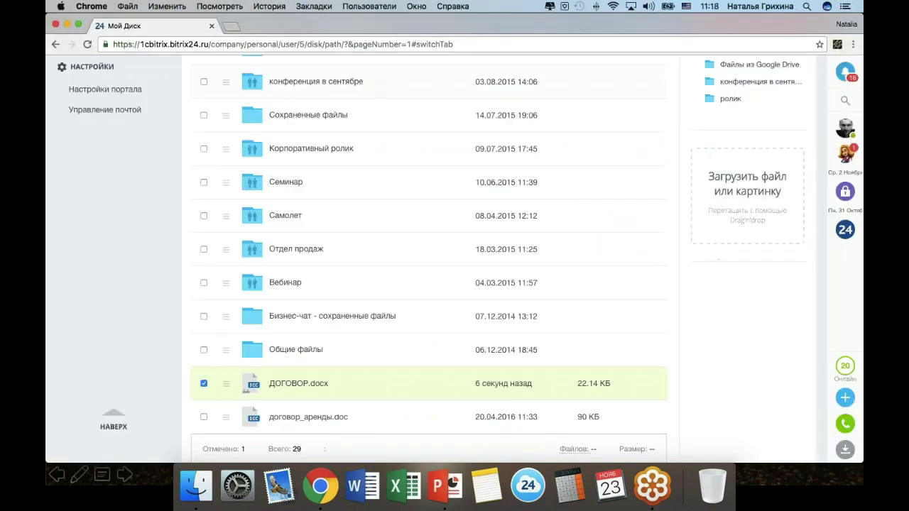
View the change history and properties of ДОГОВОР.docx, and return to the Мой Диск file list.
left_click(226, 384)
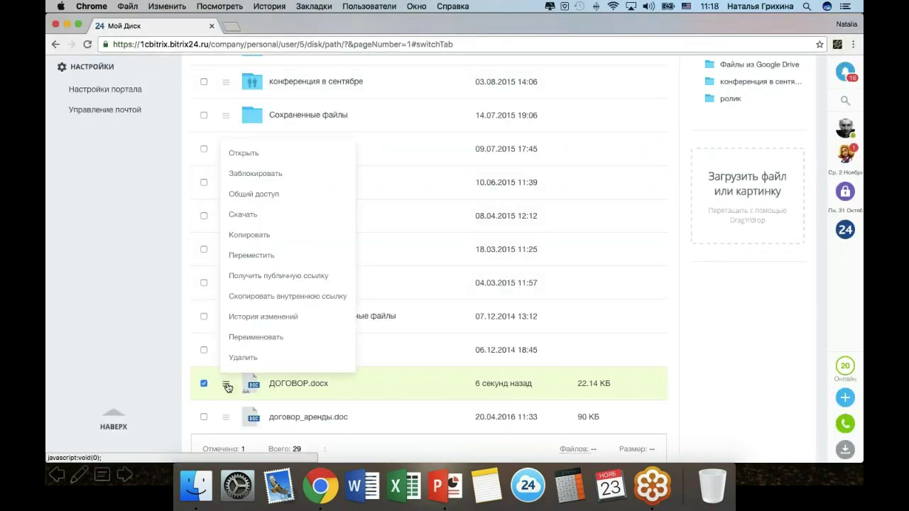
left_click(314, 318)
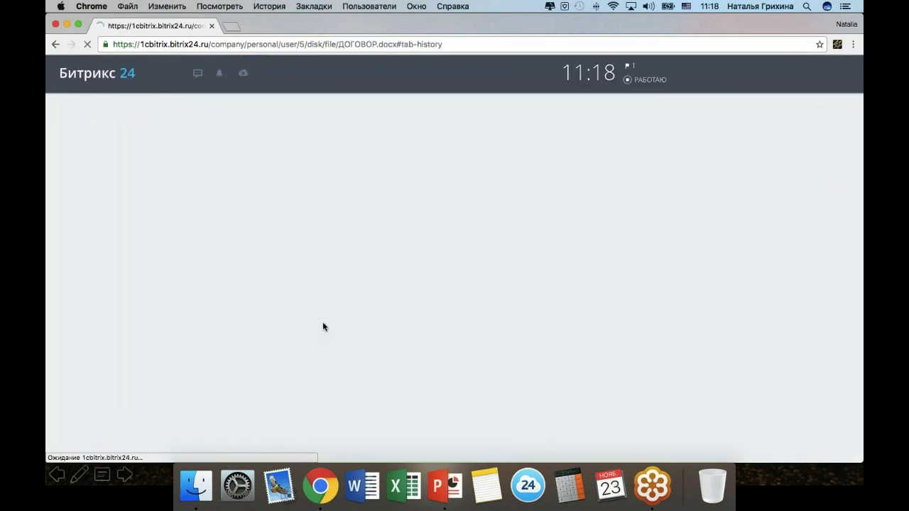
scroll(320, 319, "down", 2)
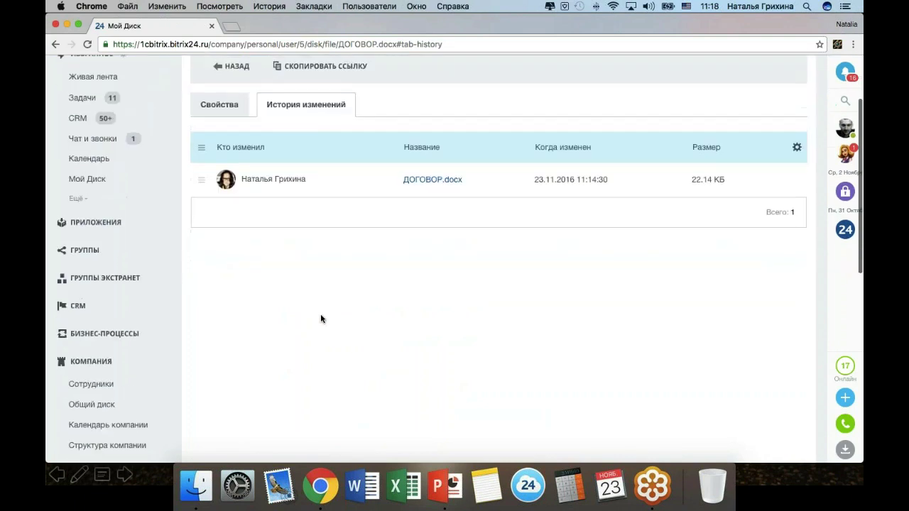
left_click(229, 107)
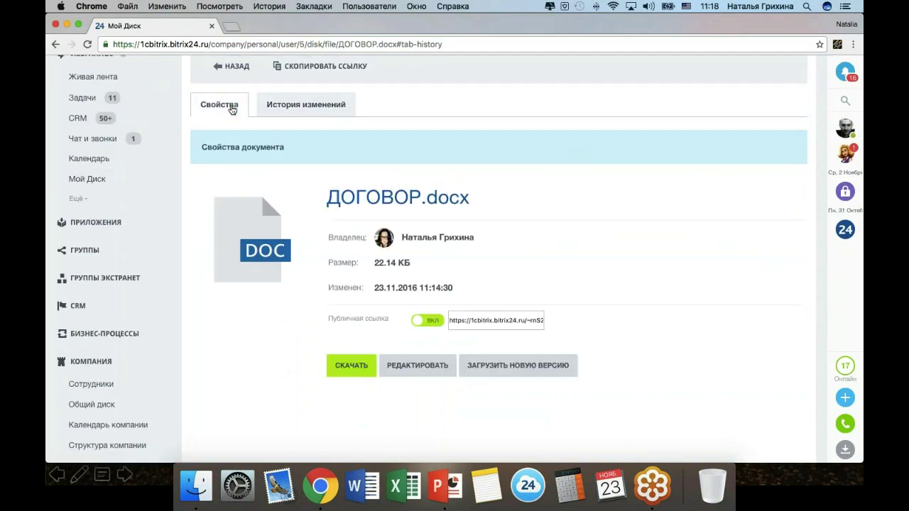
left_click(55, 44)
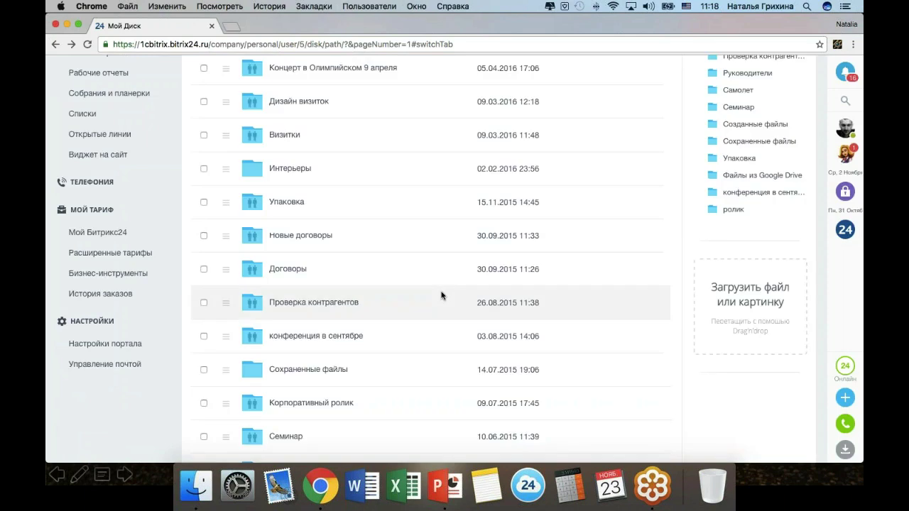
Review the actions available for ДОГОВОР.docx in Мой Диск without applying any of them.
scroll(441, 295, "down", 10)
left_click(226, 242)
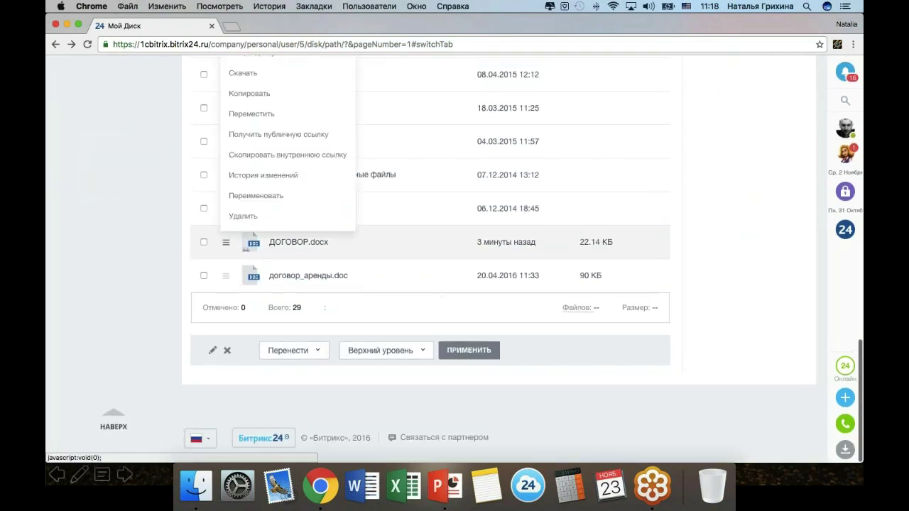
scroll(230, 304, "up", 3)
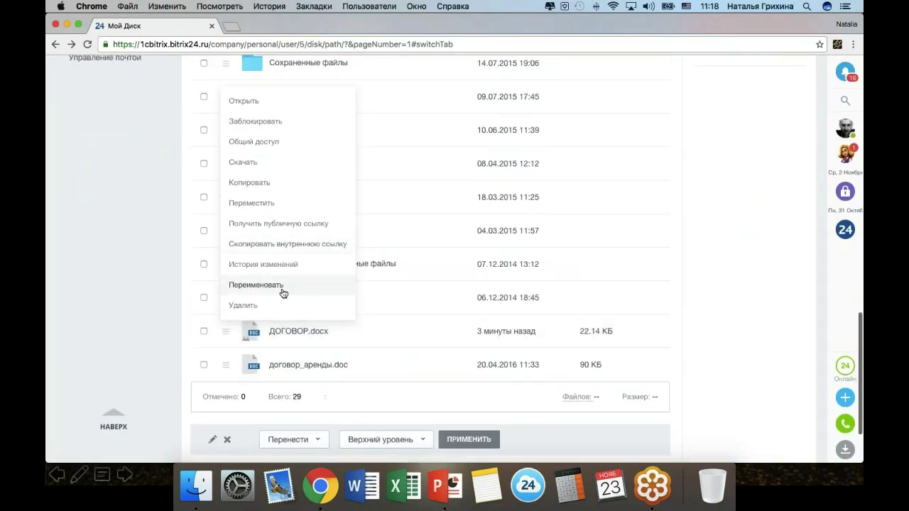
left_click(184, 343)
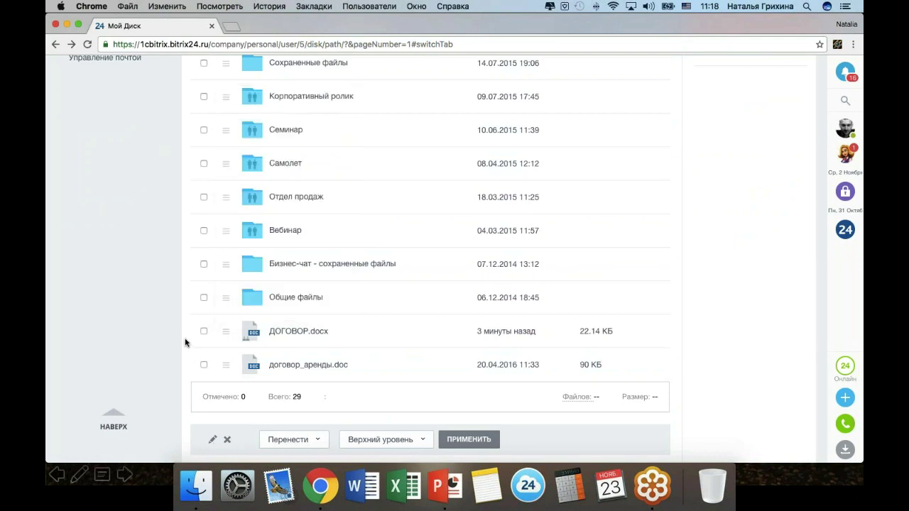
Show the contents of Мой Диск as tiles, and return to the list view.
scroll(185, 342, "up", 15)
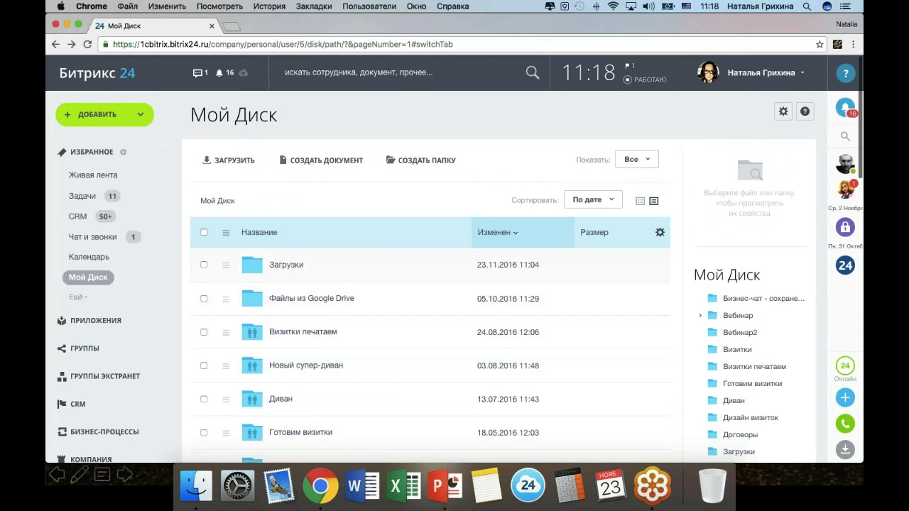
left_click(639, 202)
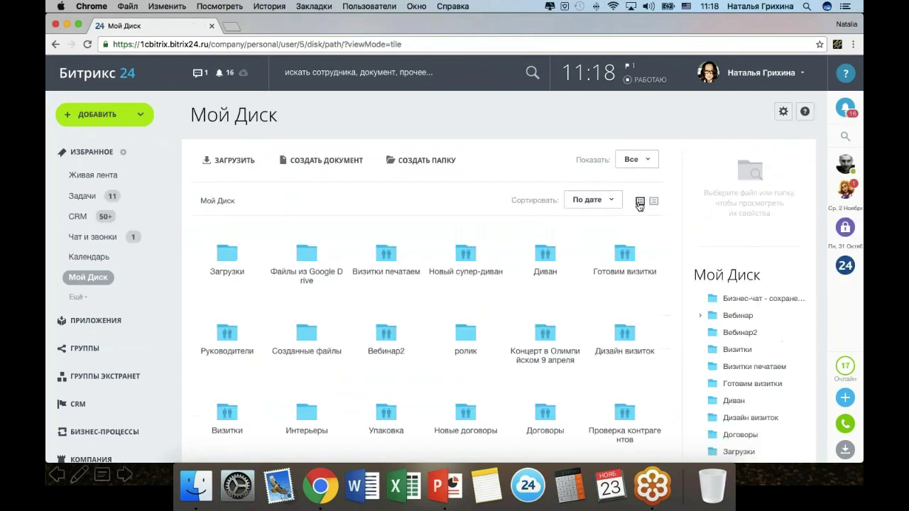
scroll(640, 204, "down", 1)
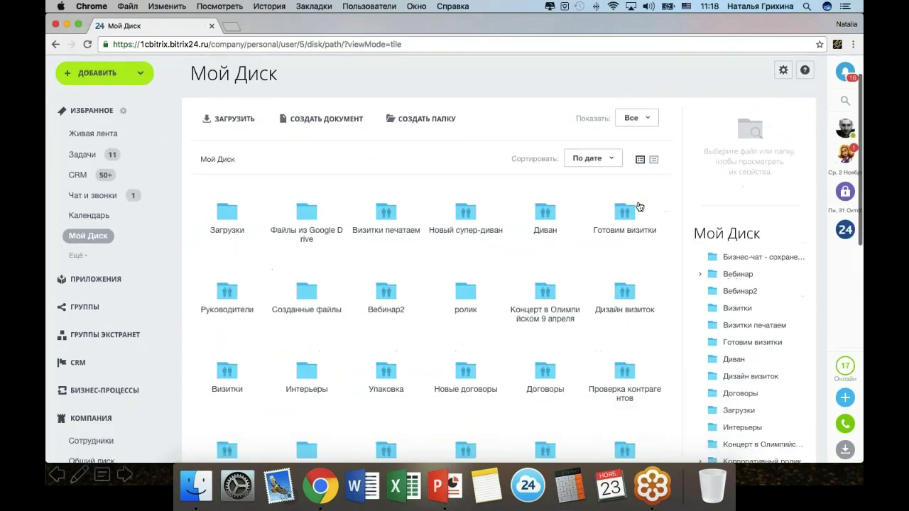
left_click(654, 163)
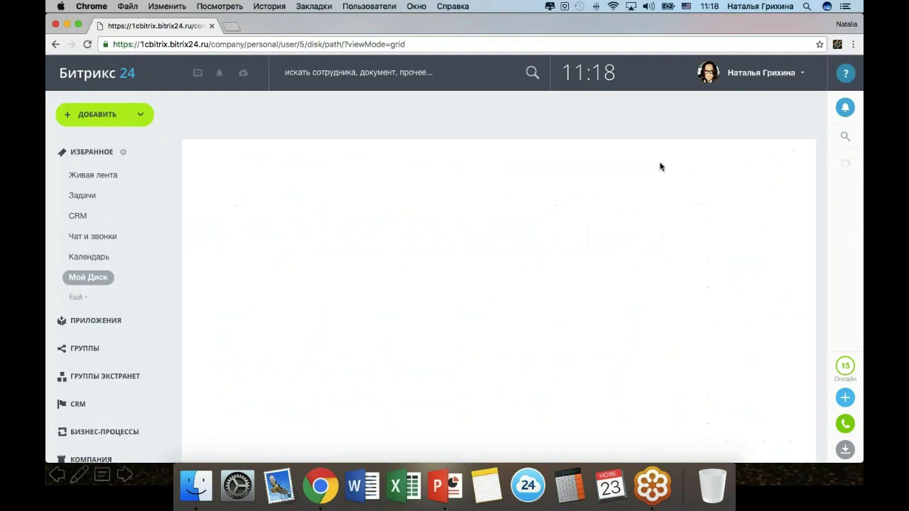
Review the sorting options for Мой Диск without changing the order.
left_click(608, 203)
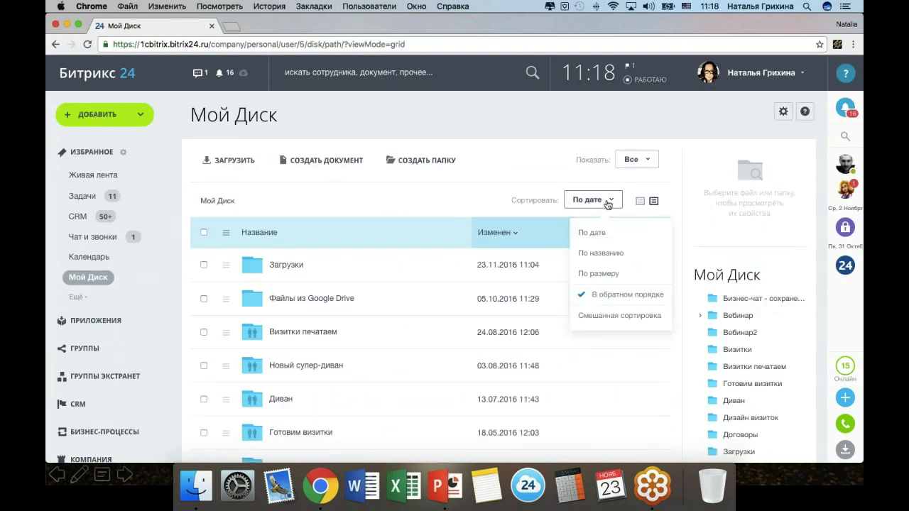
left_click(539, 126)
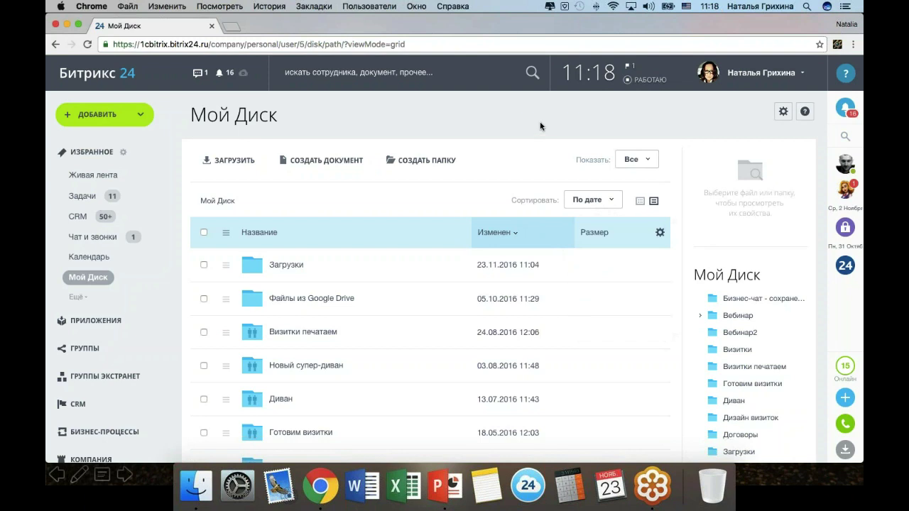
scroll(587, 127, "down", 1)
scroll(586, 127, "down", 3)
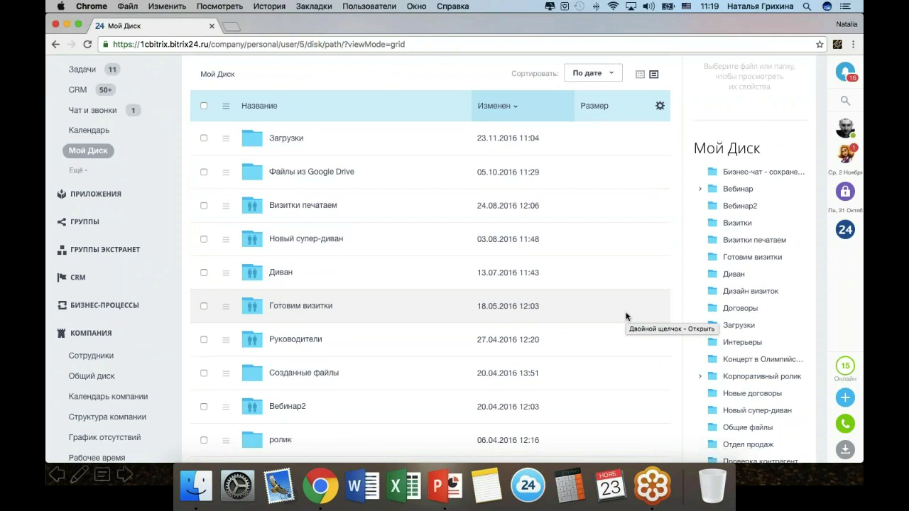
scroll(626, 317, "up", 4)
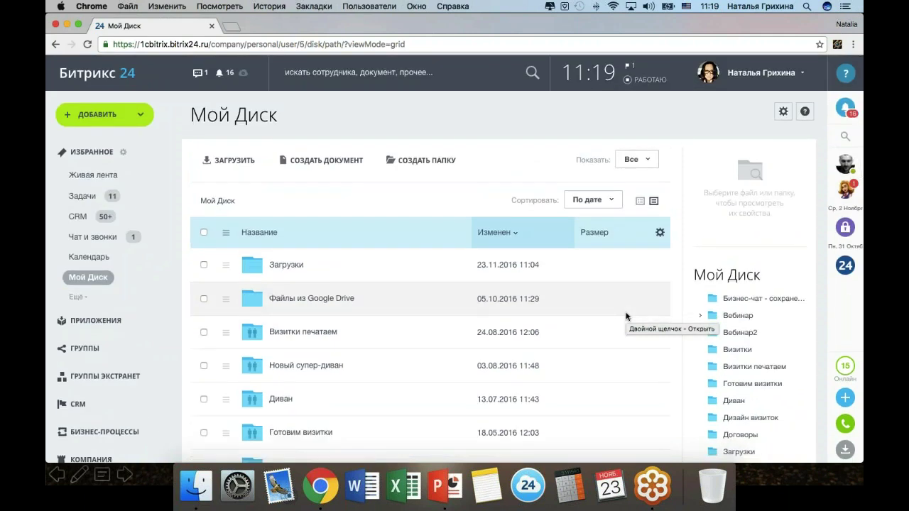
Browse all Мой Диск folders and files in tile view, and restore the list view.
left_click(640, 201)
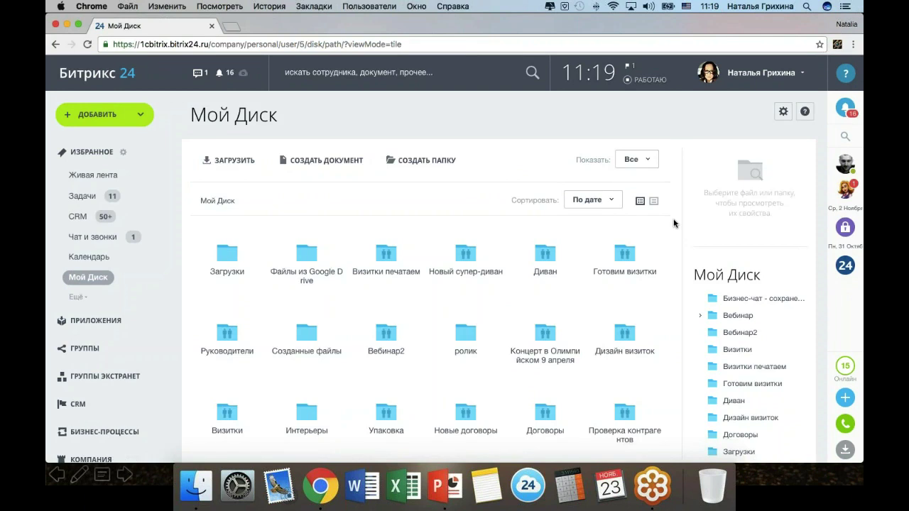
scroll(674, 224, "down", 10)
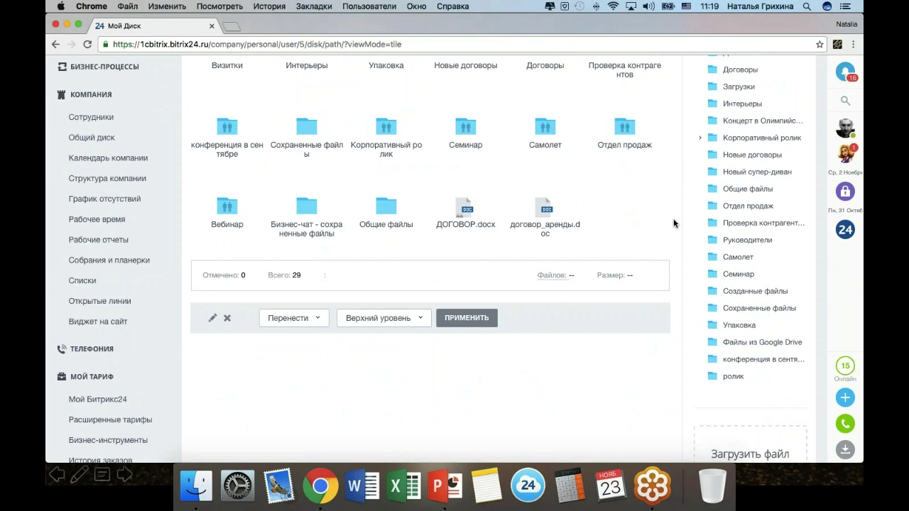
scroll(674, 224, "up", 10)
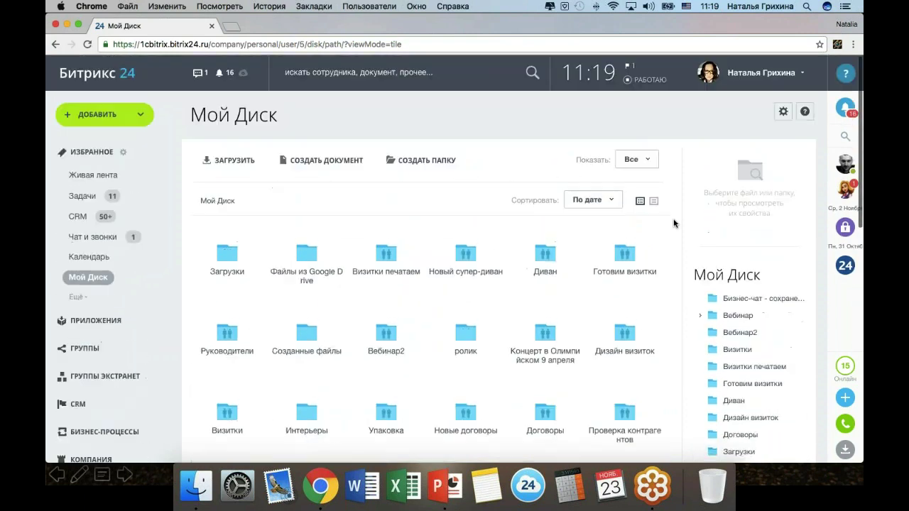
left_click(653, 202)
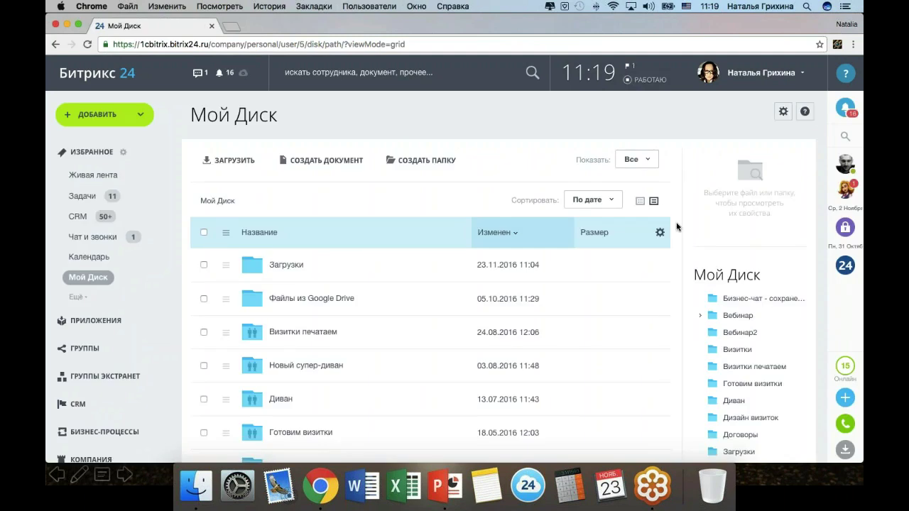
Look through the whole list of folders and files in Мой Диск.
scroll(676, 227, "down", 1)
scroll(676, 226, "down", 5)
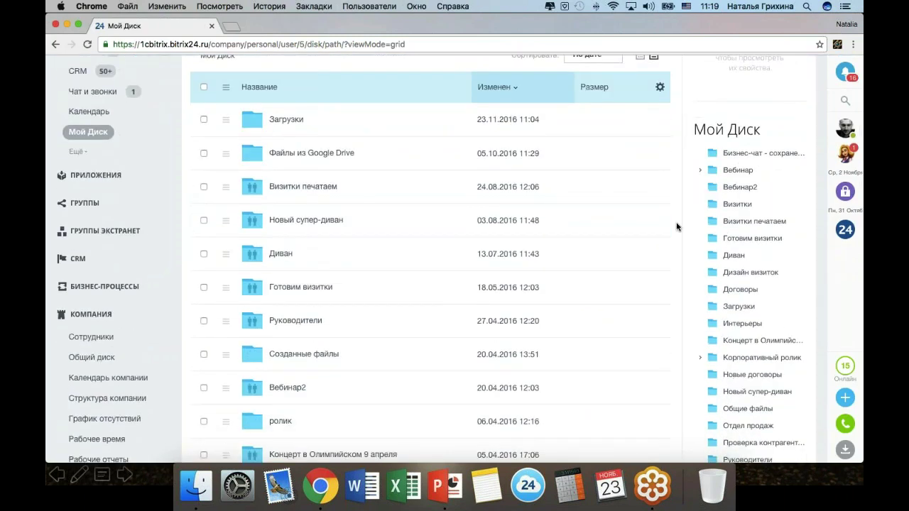
scroll(394, 222, "up", 1)
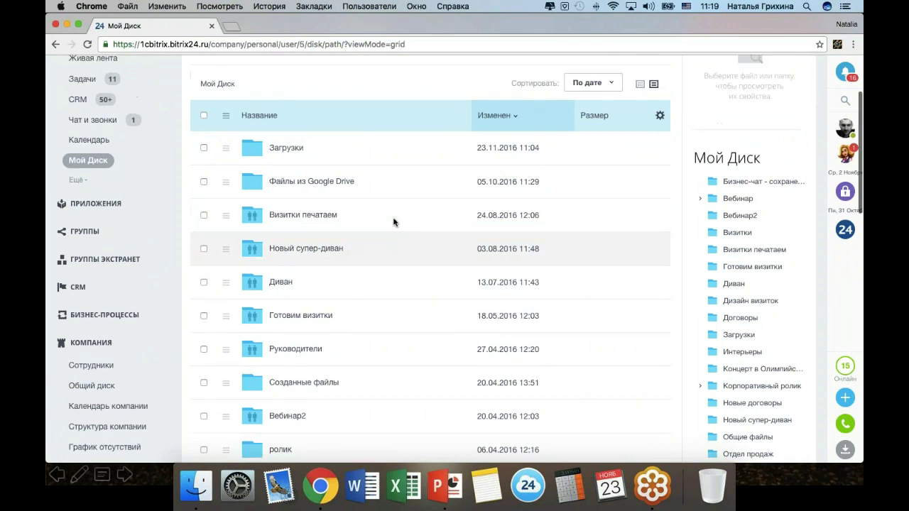
scroll(394, 222, "up", 4)
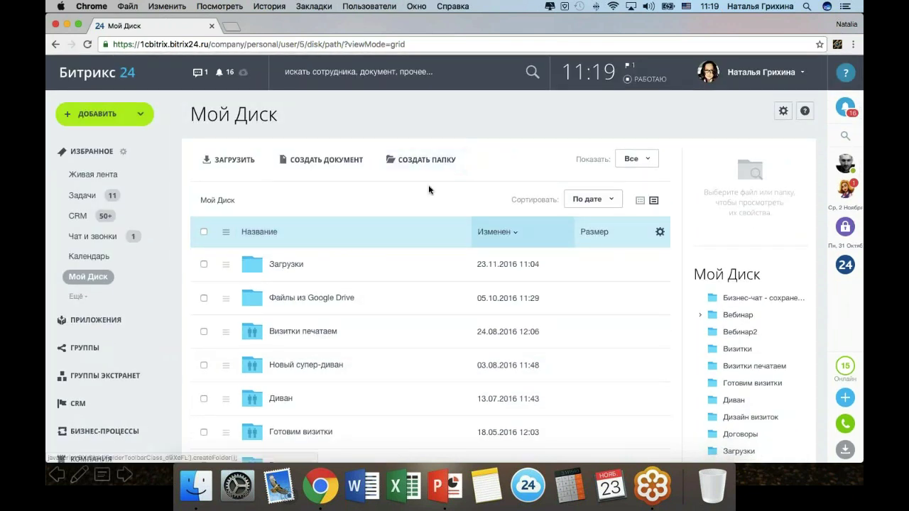
scroll(428, 184, "down", 4)
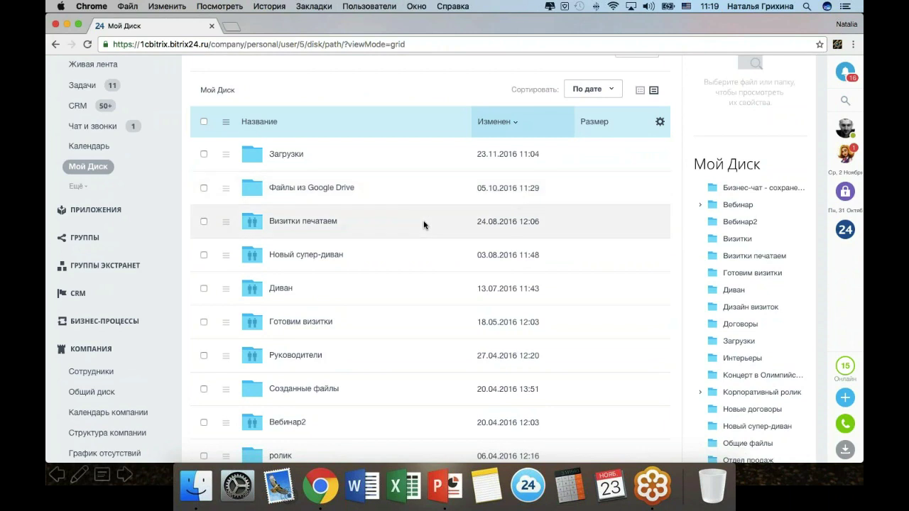
scroll(424, 225, "down", 3)
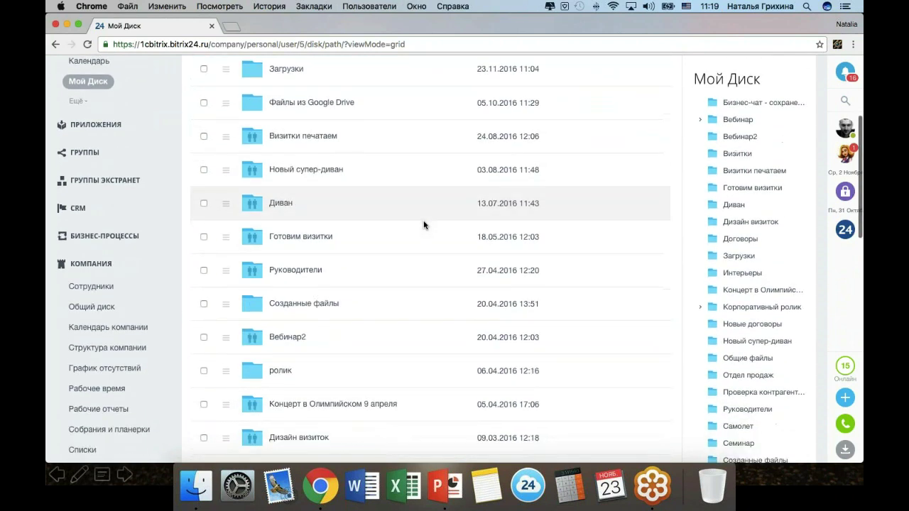
scroll(424, 225, "down", 3)
scroll(423, 225, "down", 15)
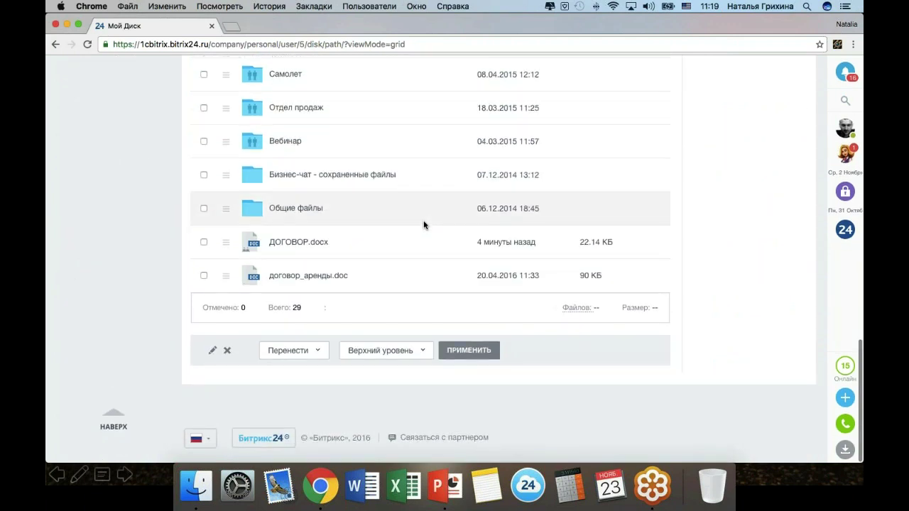
scroll(424, 225, "up", 15)
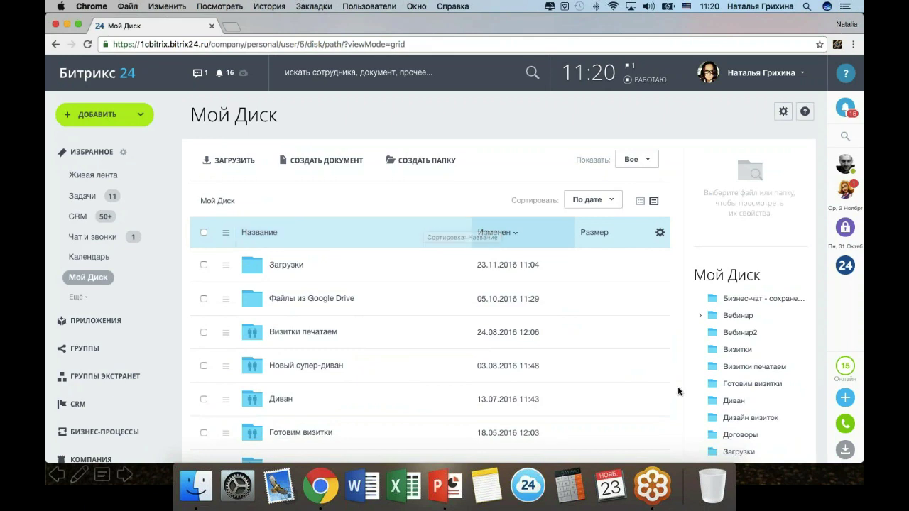
left_click(660, 487)
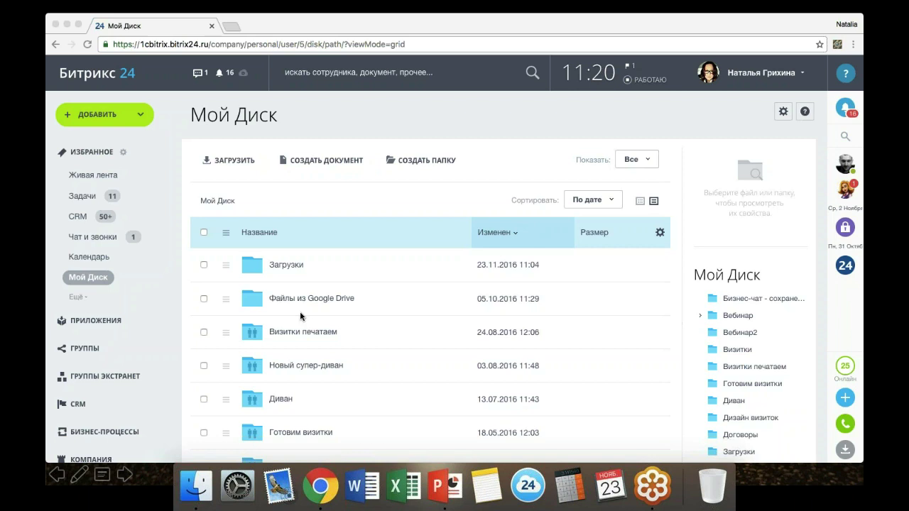
Expand the ГРУППЫ section to show the list of work groups.
left_click(180, 311)
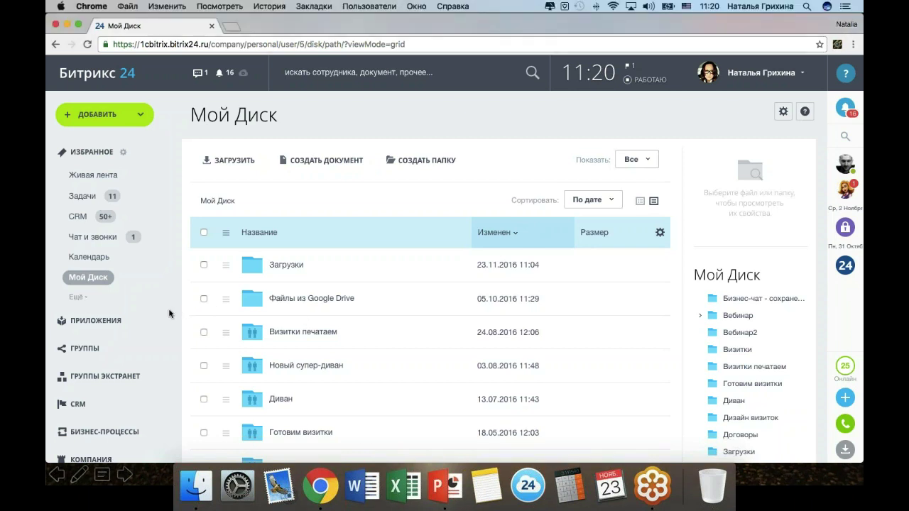
scroll(169, 314, "down", 3)
left_click(157, 210)
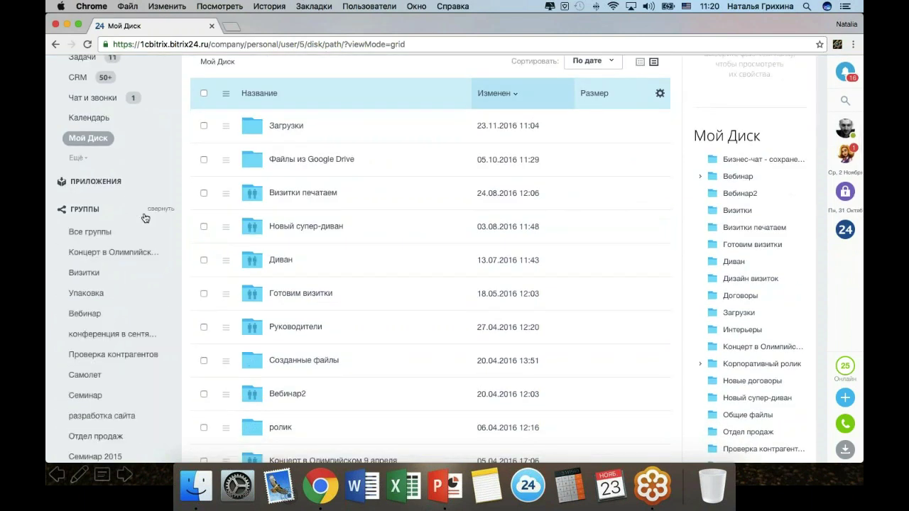
scroll(114, 241, "up", 3)
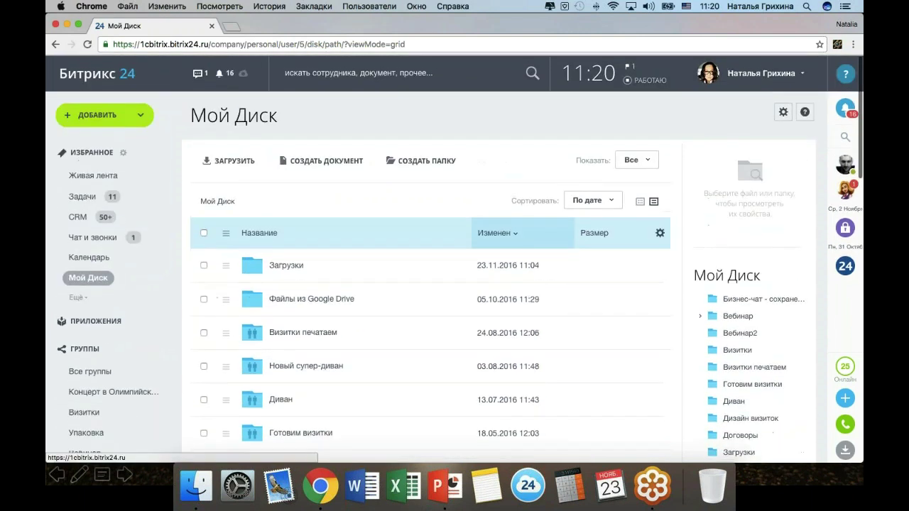
Start creating a new group and review the services it can include, such as Диск, Задачи and Календарь.
left_click(97, 114)
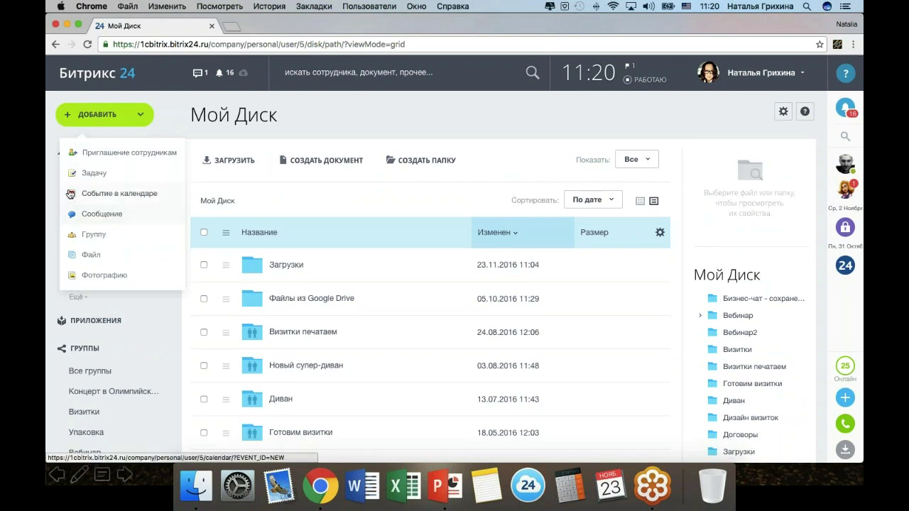
left_click(94, 234)
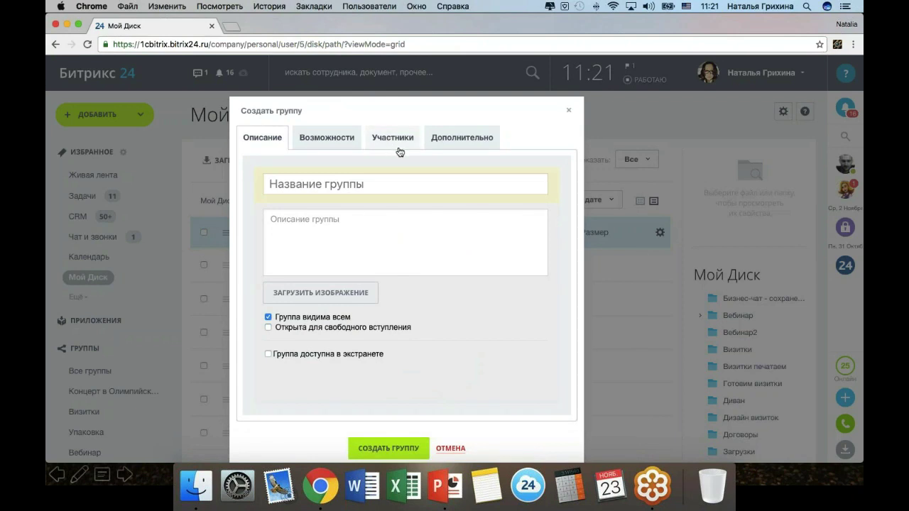
left_click(345, 147)
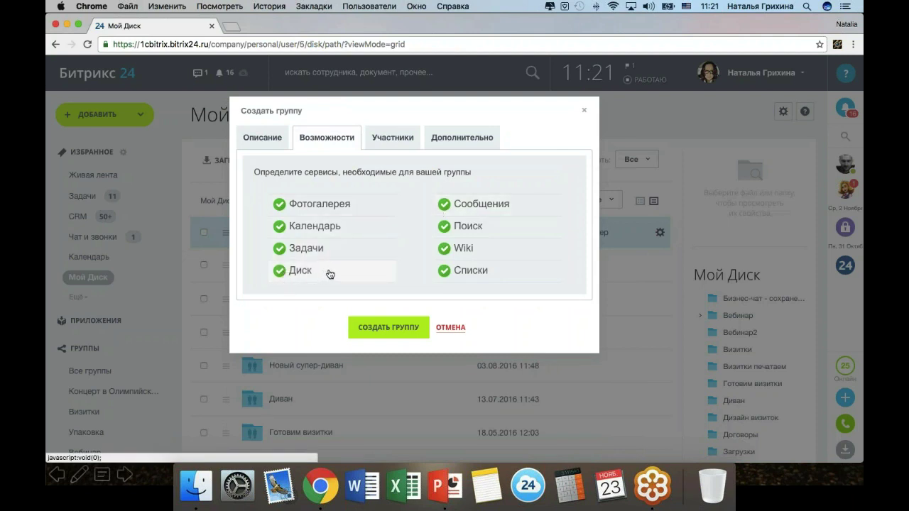
Review the company structure and recent people available for inviting to the new group, without choosing anyone.
left_click(395, 139)
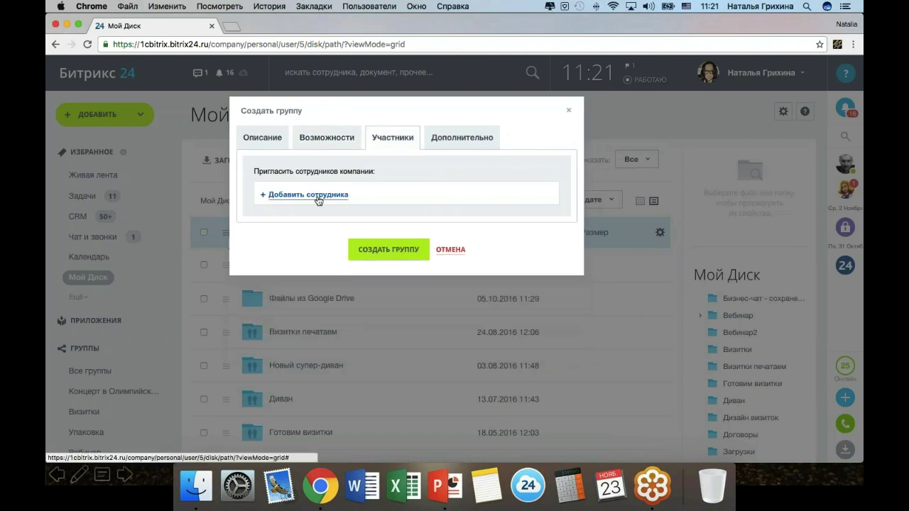
left_click(318, 201)
left_click(548, 276)
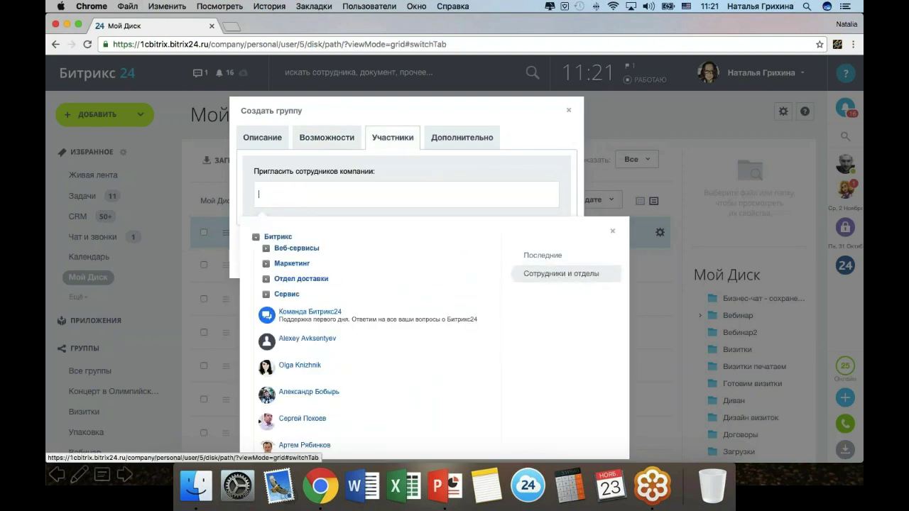
left_click(539, 255)
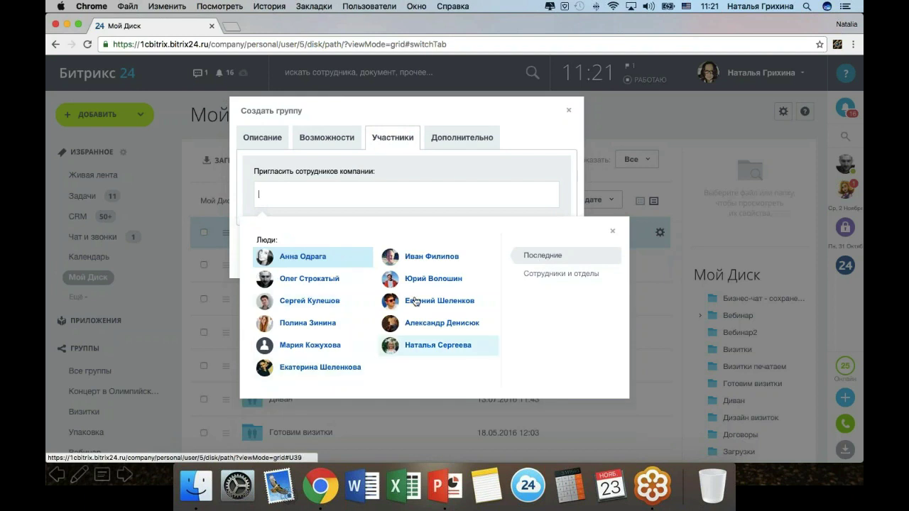
left_click(613, 234)
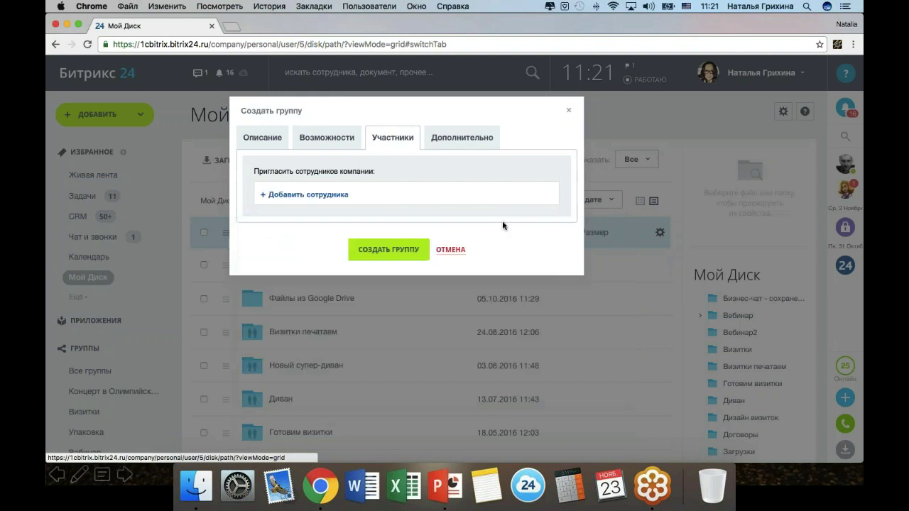
Review the options for who may invite users to the group, and close the group form without creating it.
left_click(461, 138)
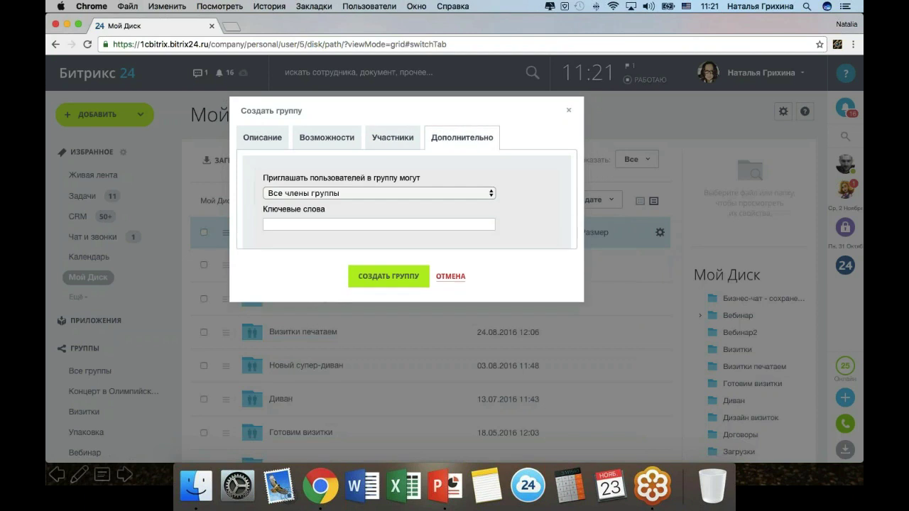
left_click(365, 192)
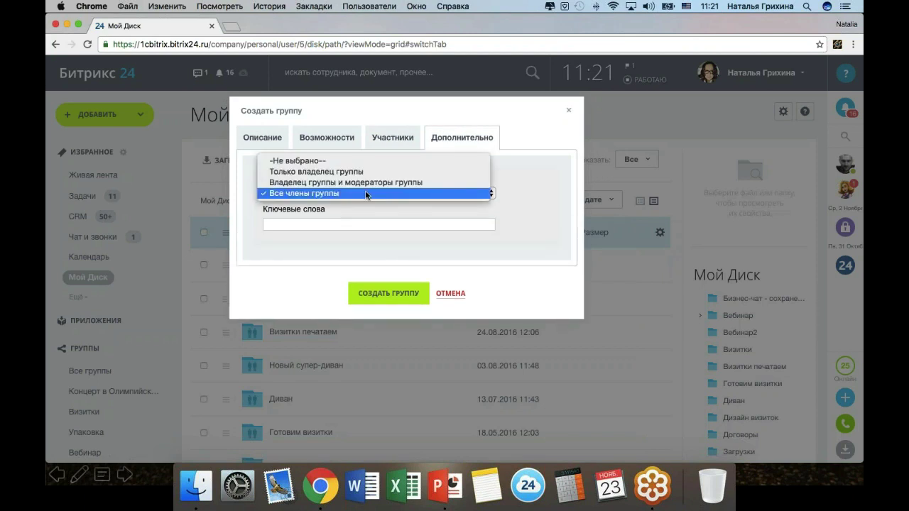
left_click(516, 198)
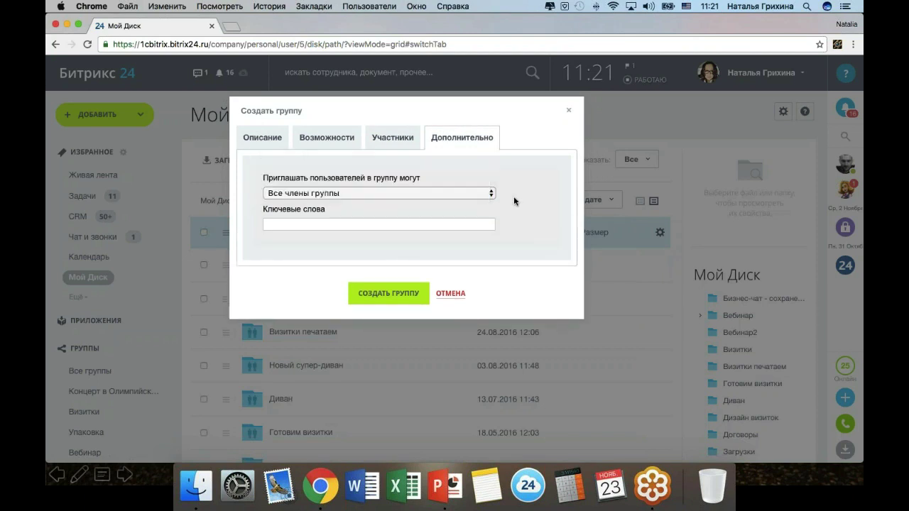
left_click(465, 193)
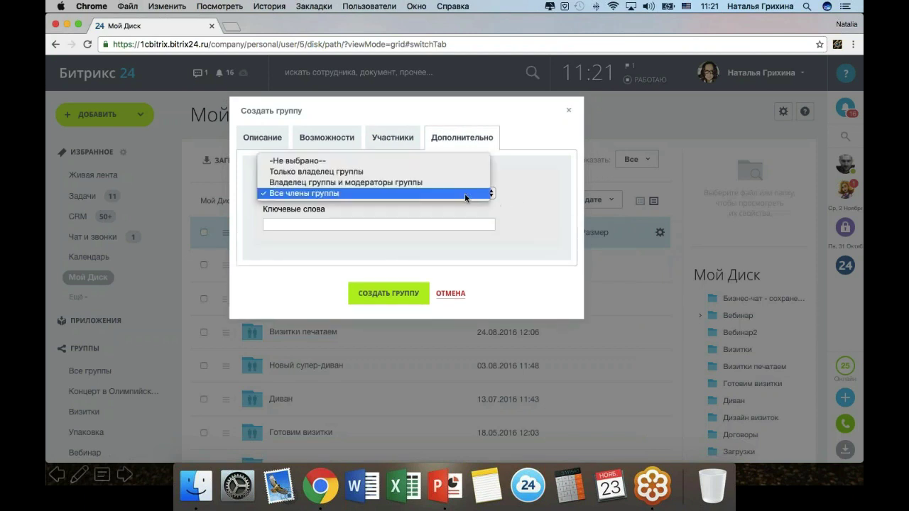
left_click(529, 195)
left_click(262, 137)
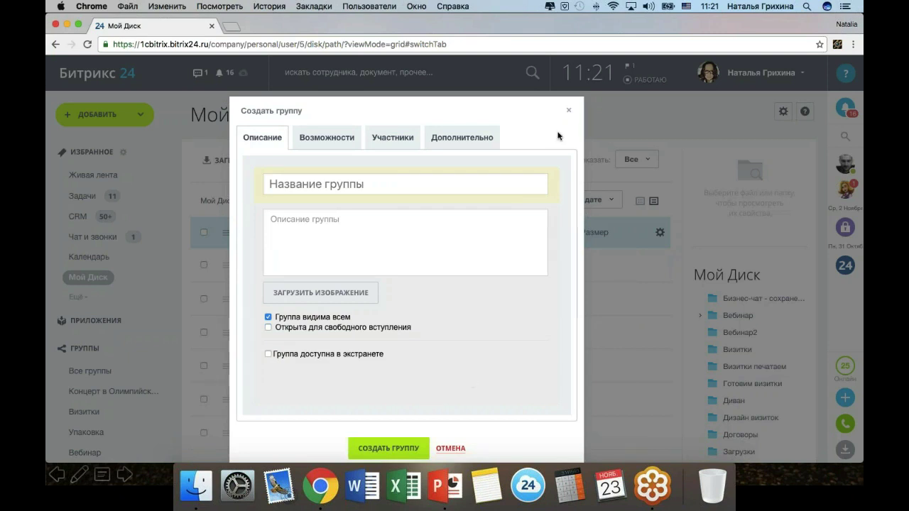
left_click(568, 110)
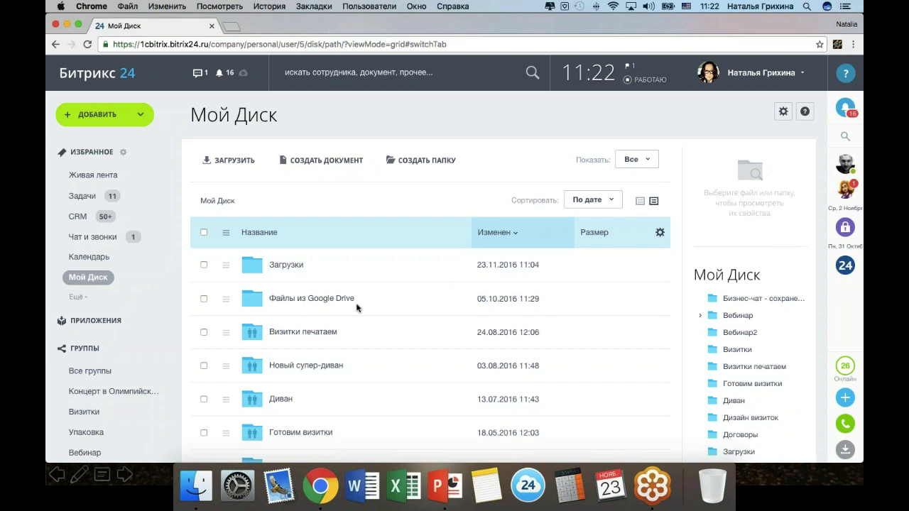
View the sharing settings of the Визитки печатаем folder and close them without changes.
scroll(357, 307, "down", 2)
left_click(226, 281)
left_click(253, 321)
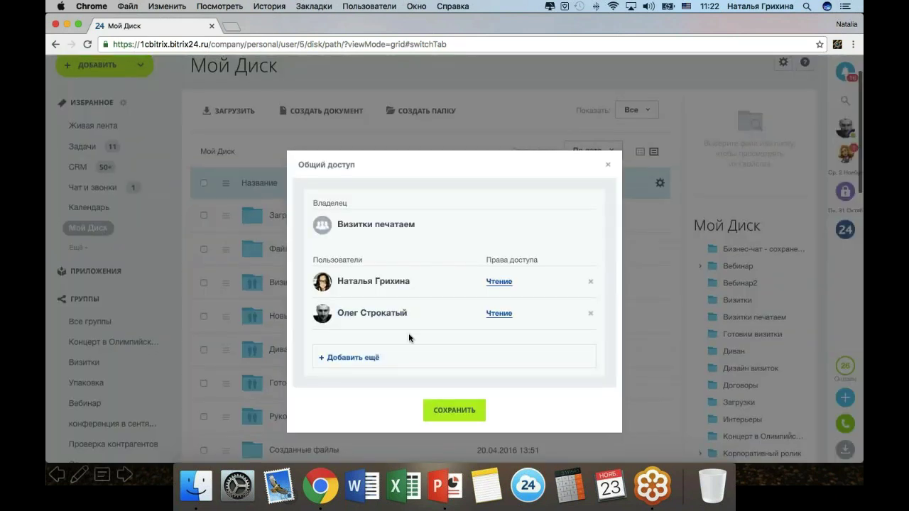
scroll(603, 230, "up", 1)
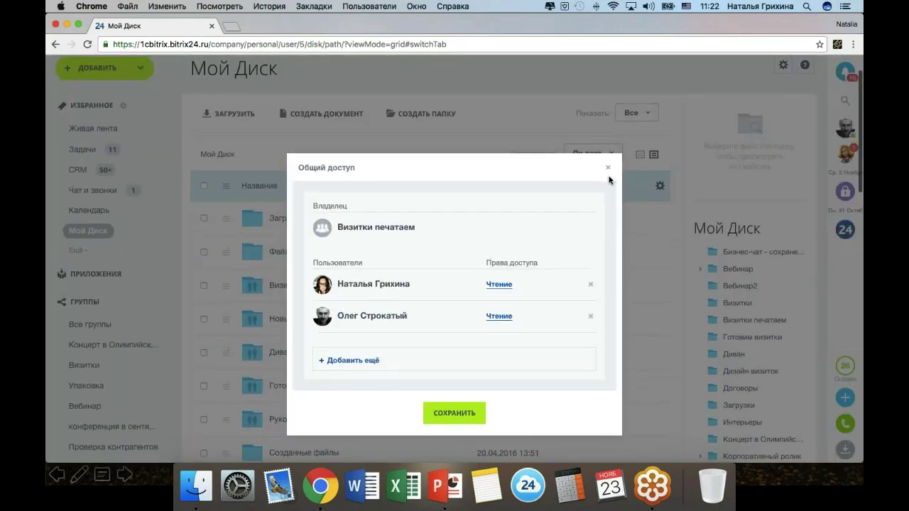
left_click(608, 168)
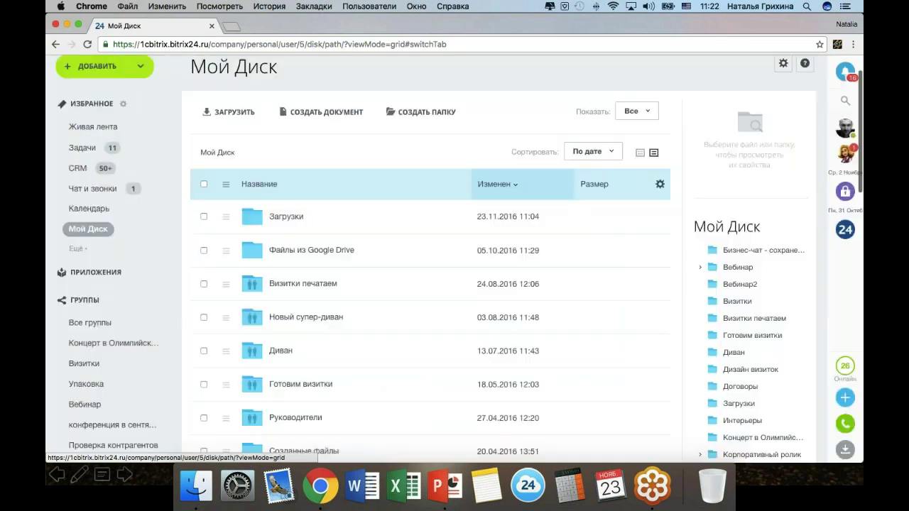
Open Общий диск from the КОМПАНИЯ section.
scroll(425, 213, "down", 1)
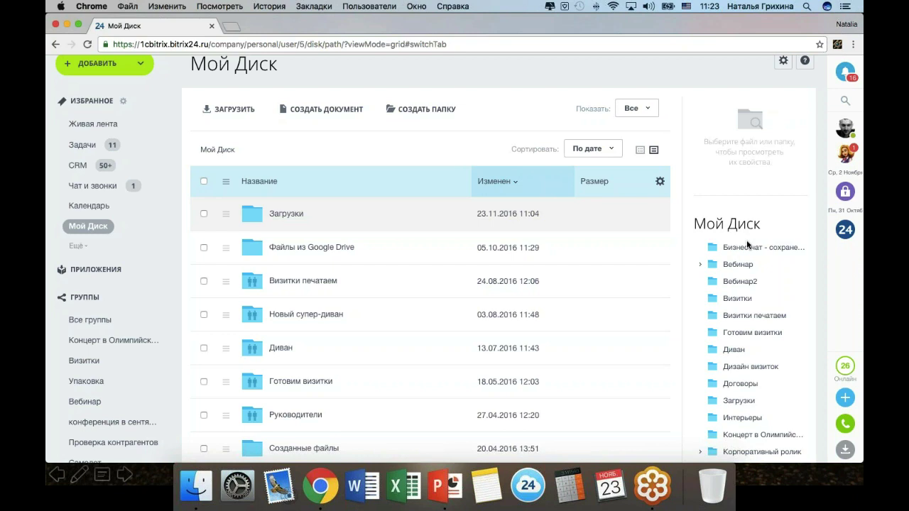
scroll(146, 323, "down", 15)
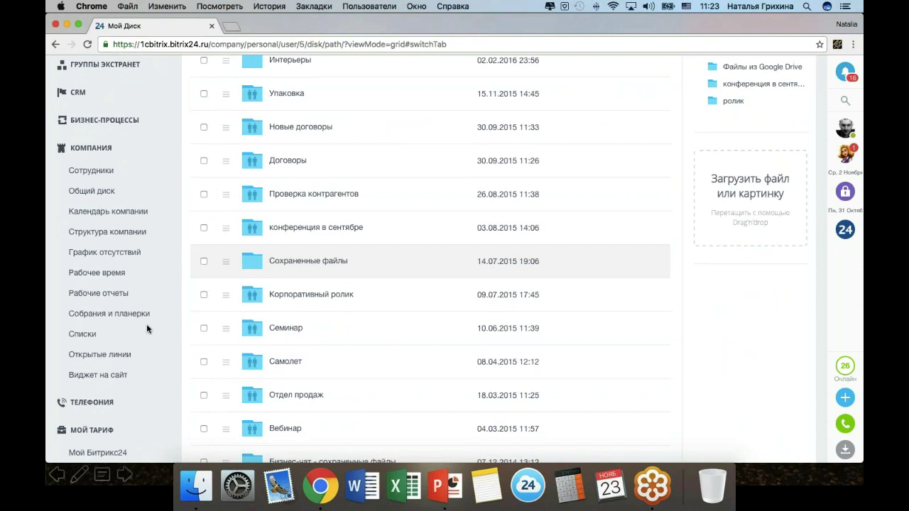
scroll(146, 324, "down", 6)
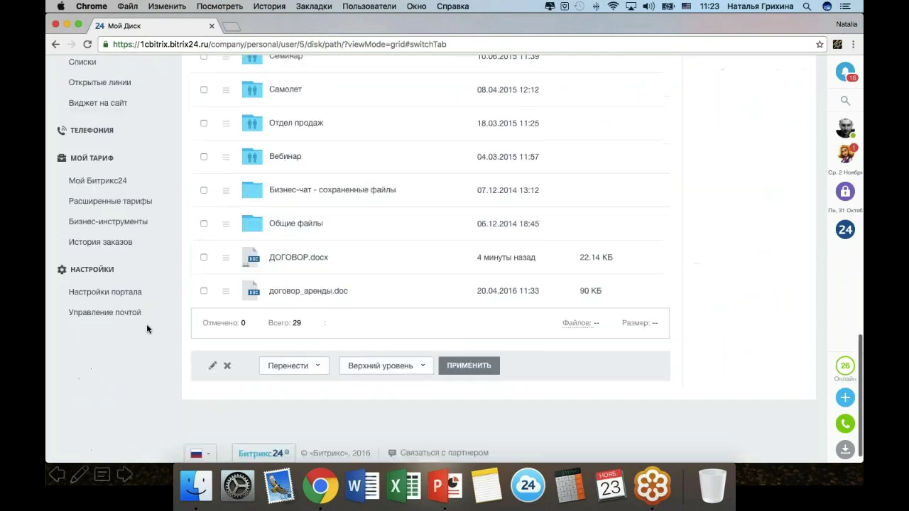
scroll(147, 326, "up", 6)
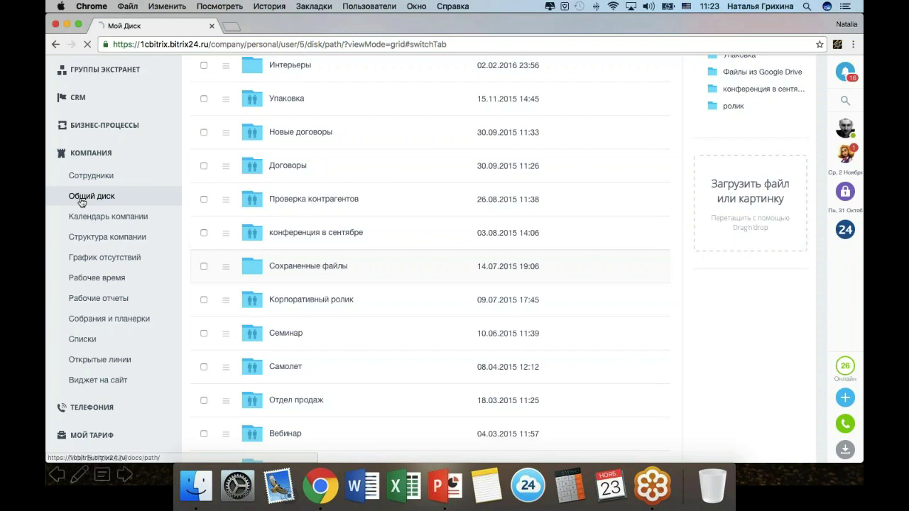
left_click(90, 198)
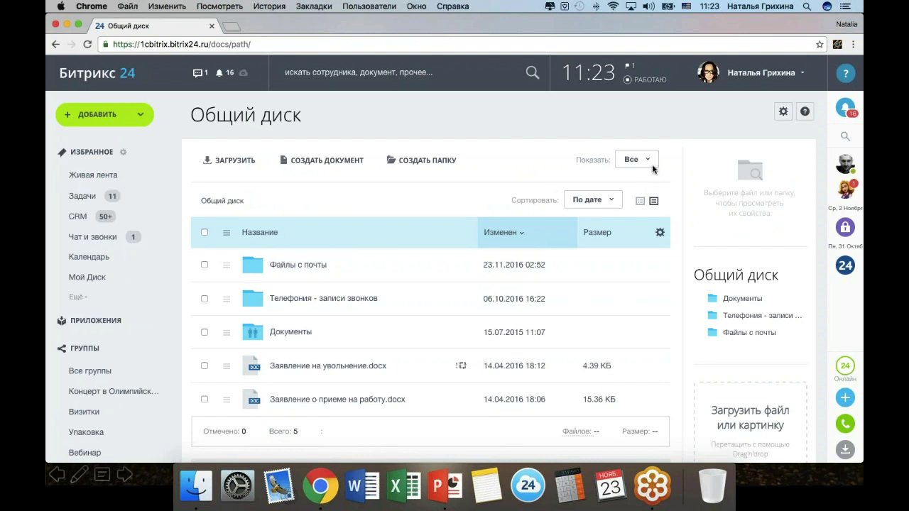
Review the access rights settings of Общий диск and close them without changes.
left_click(783, 111)
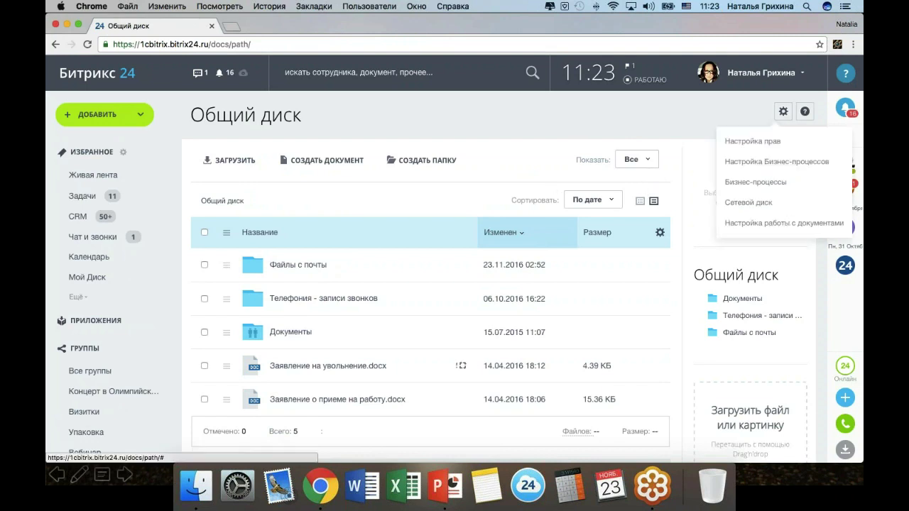
left_click(760, 141)
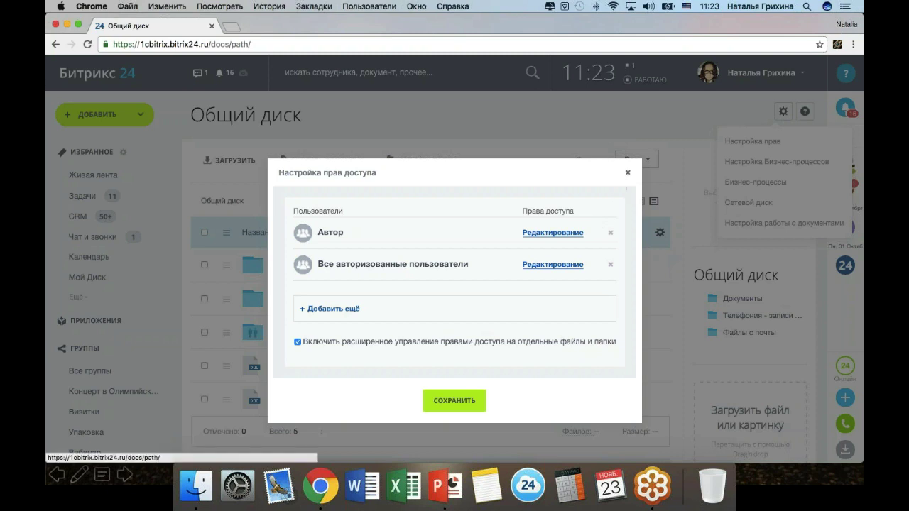
left_click(627, 174)
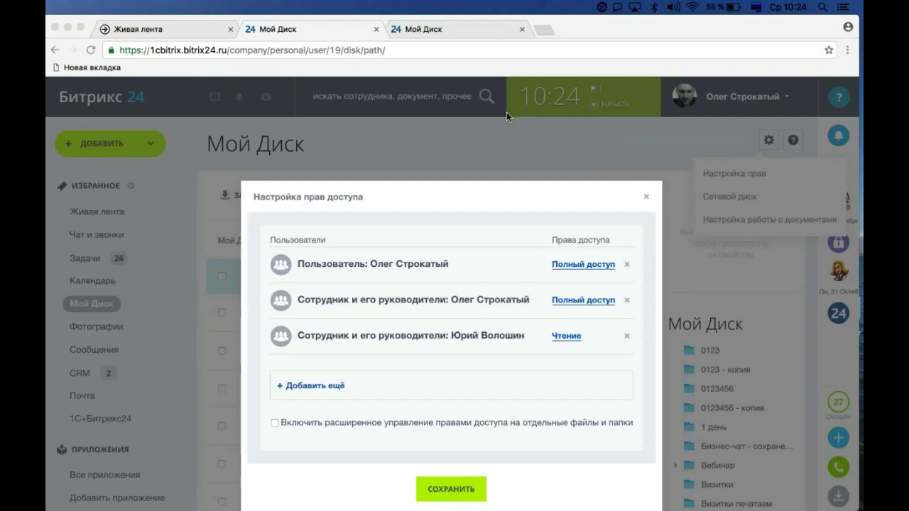
Close the access rights settings of the second employee's Мой Диск and look through its folders.
left_click(248, 402)
left_click(665, 378)
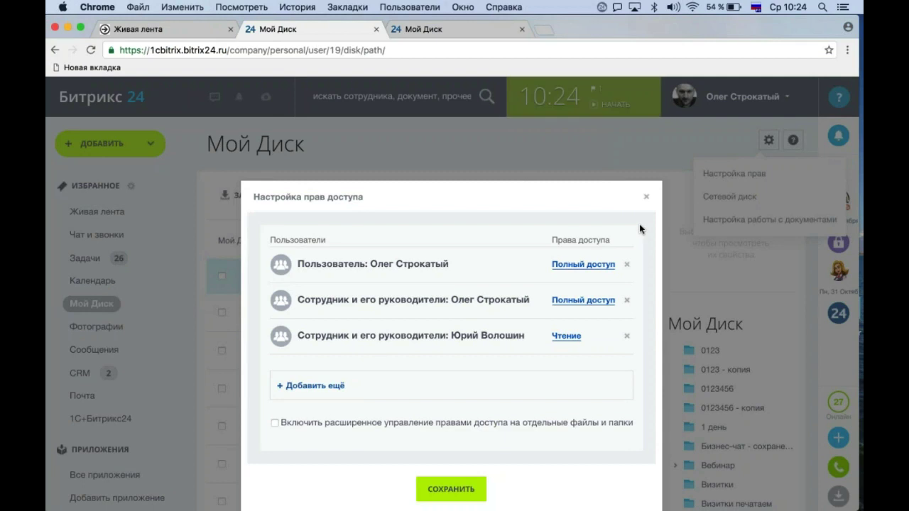
left_click(646, 196)
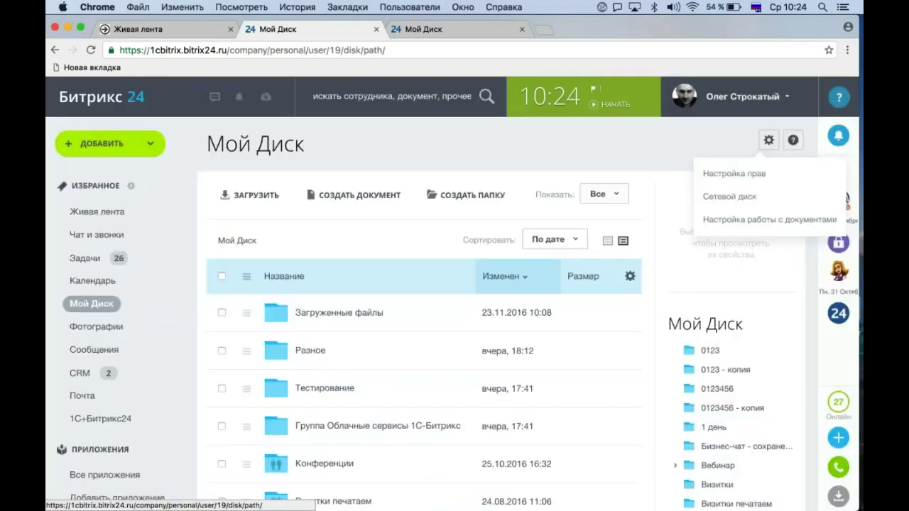
scroll(426, 298, "down", 3)
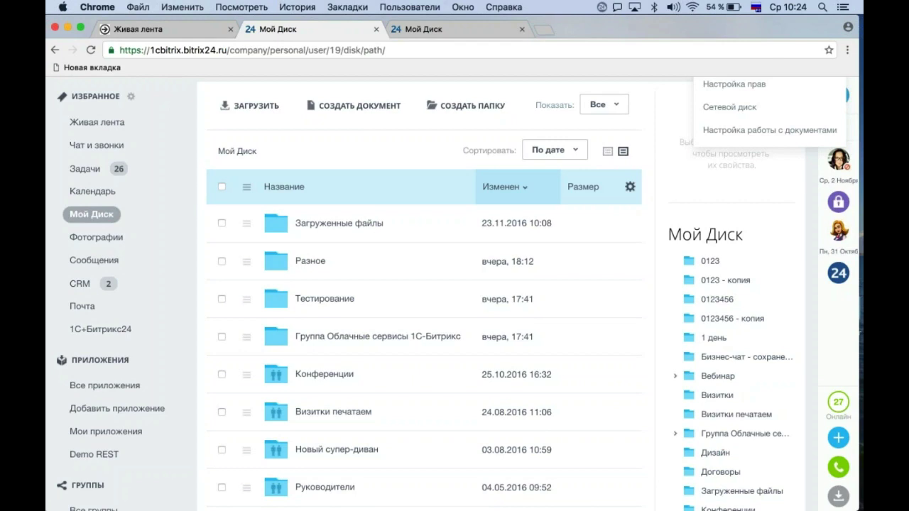
scroll(426, 298, "down", 2)
scroll(426, 298, "down", 1)
scroll(425, 298, "up", 4)
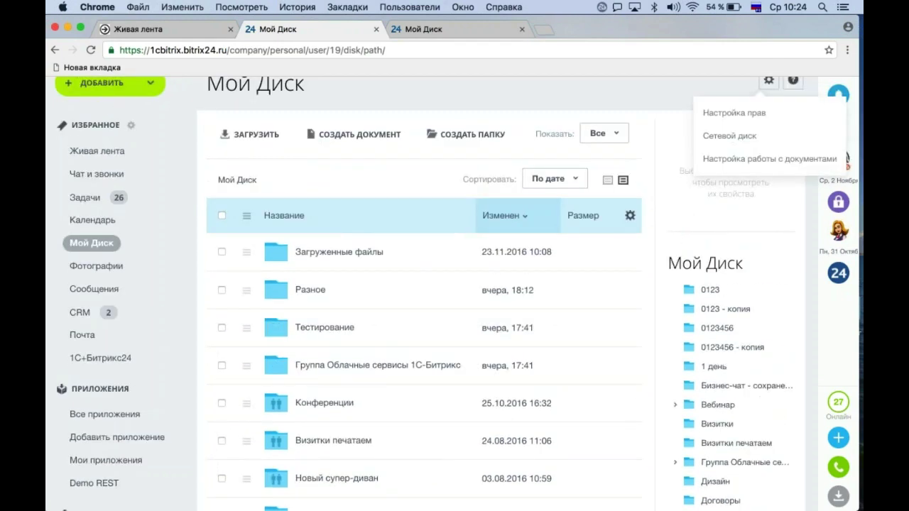
Check the notifications and the colleague's chat, close the messenger, and switch to the other open Мой Диск page.
left_click(839, 94)
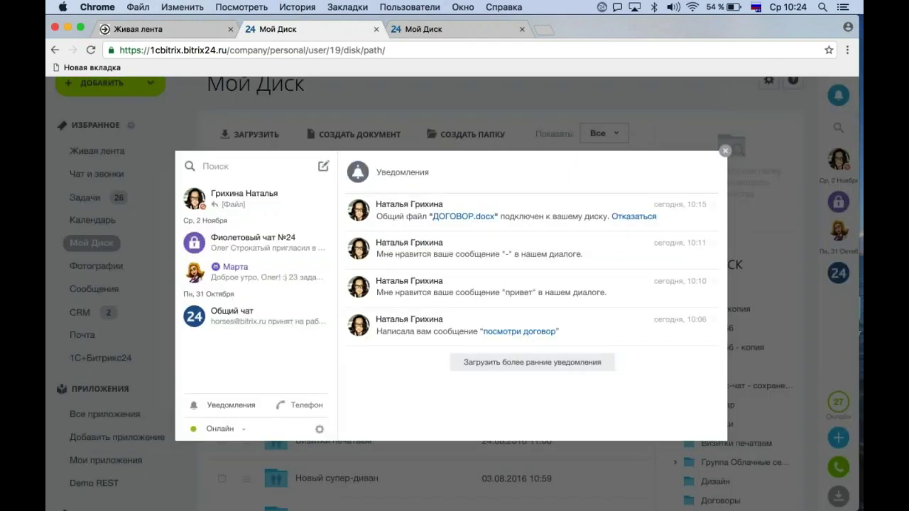
left_click(242, 197)
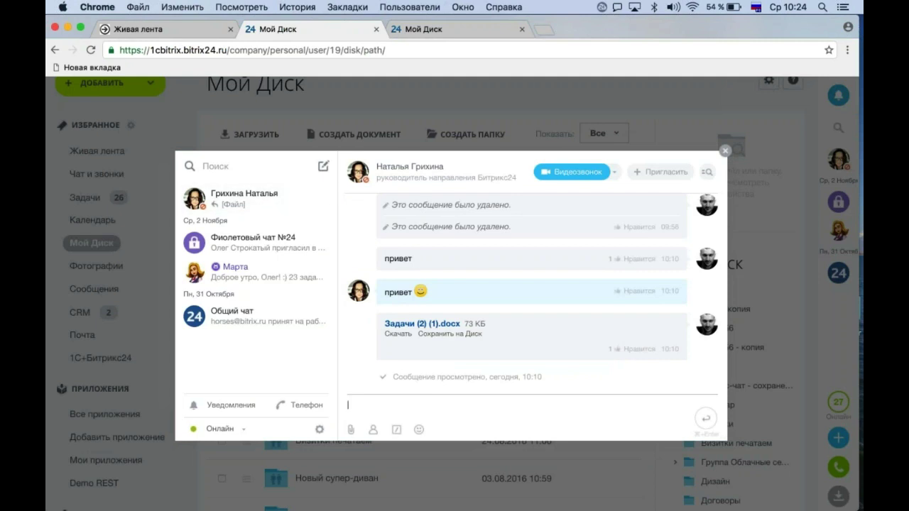
left_click(725, 150)
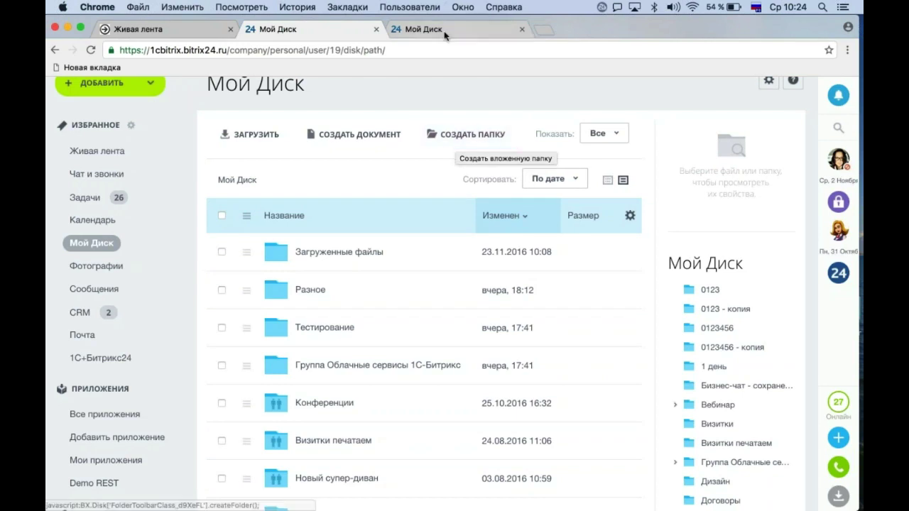
left_click(497, 29)
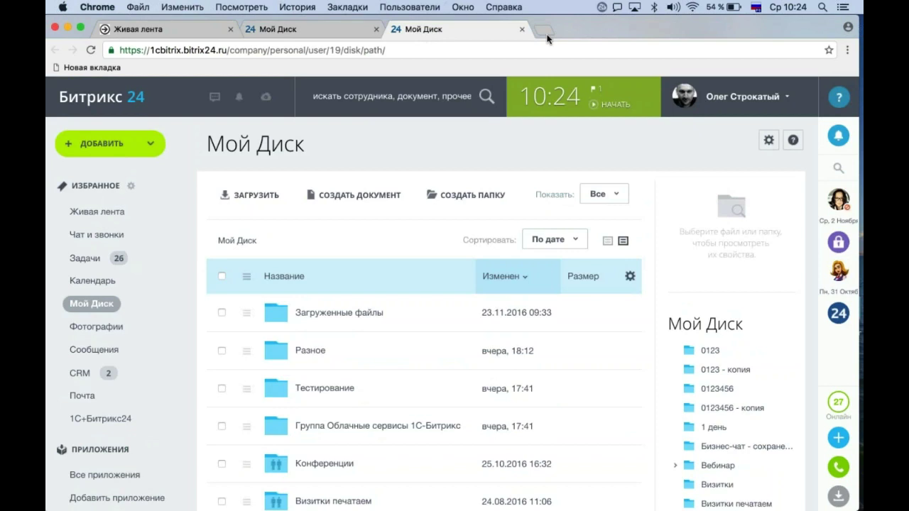
Open the bitrix24.ru website in a new browser tab.
left_click(543, 30)
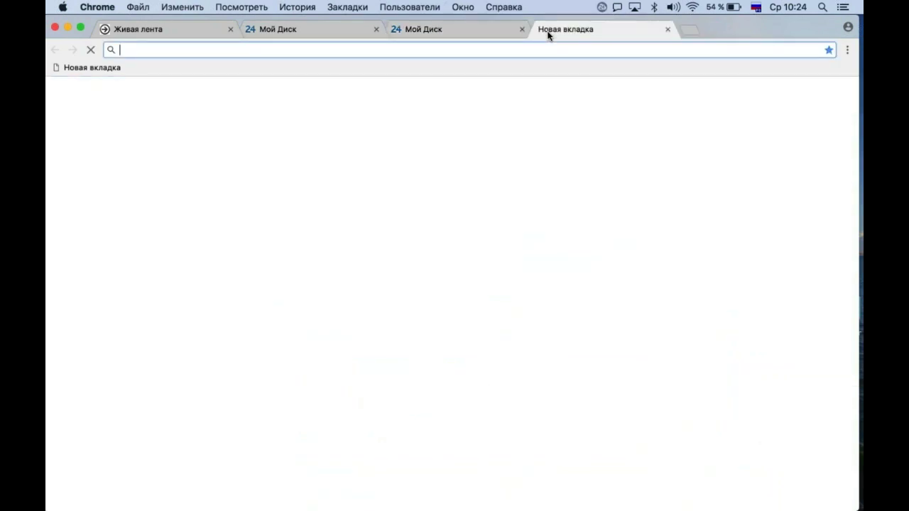
type("bitr")
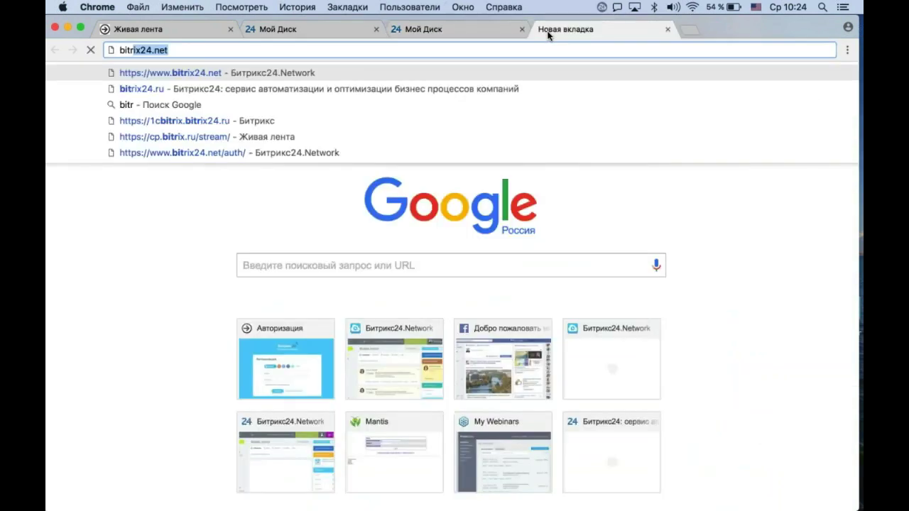
type("ix24.ru")
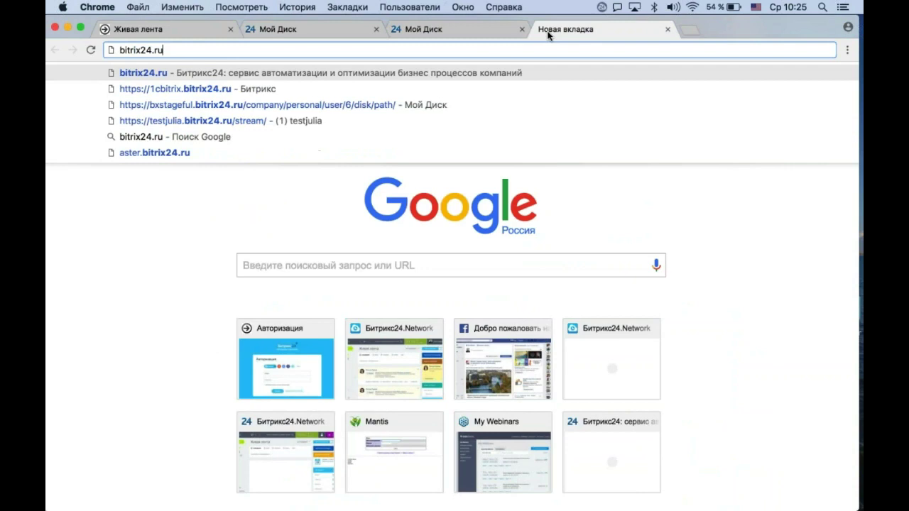
key("Return")
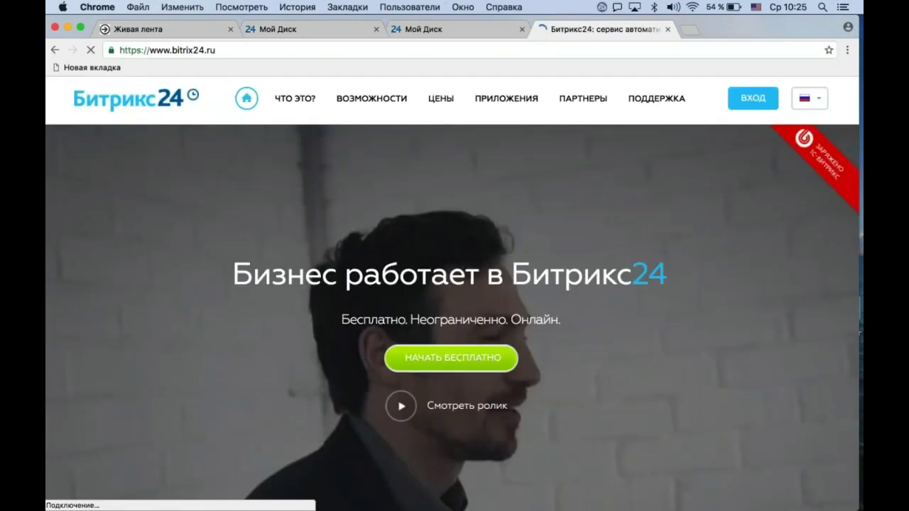
Open the site's mobile and desktop applications page and find the Десктоп-приложение download section.
left_click(507, 98)
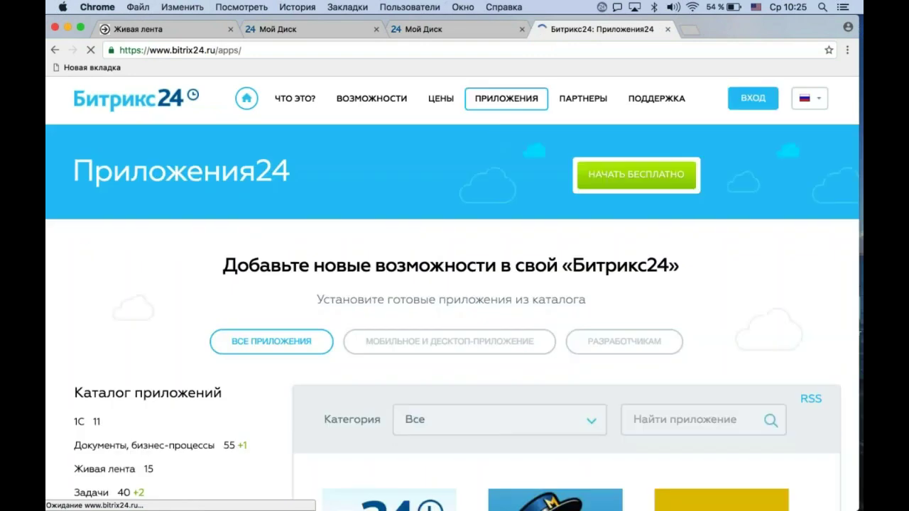
scroll(457, 255, "down", 1)
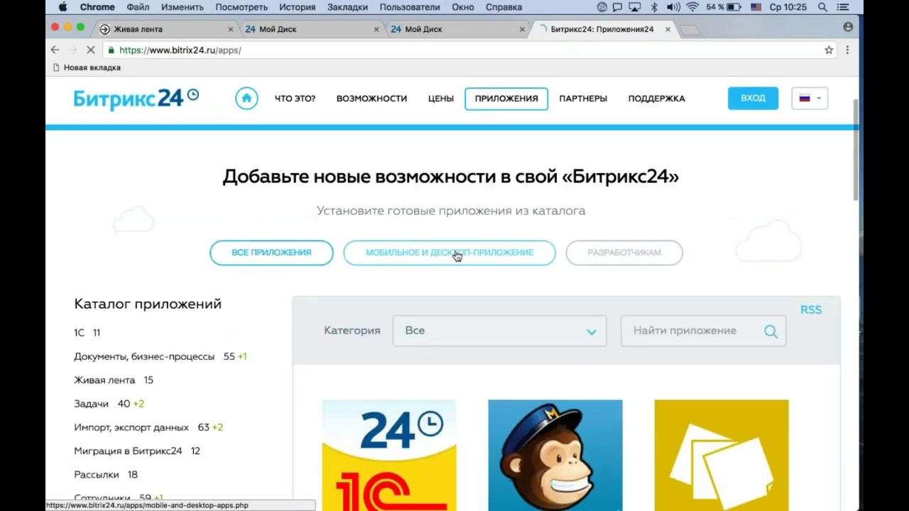
left_click(456, 255)
scroll(456, 255, "down", 2)
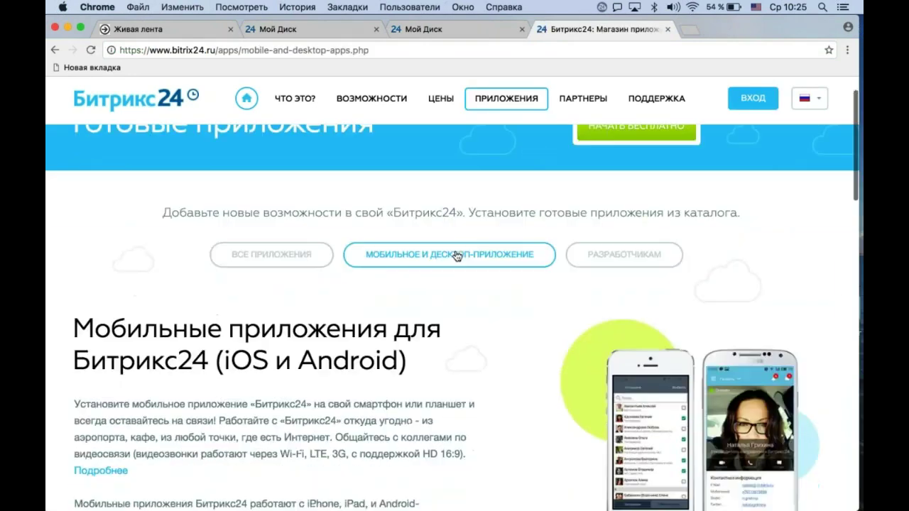
scroll(456, 256, "down", 10)
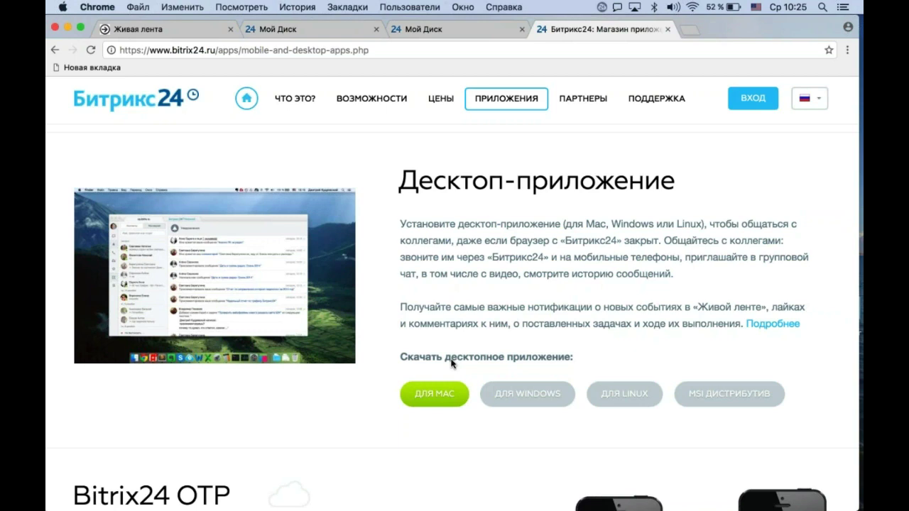
Switch to the Битрикс24 desktop app and sign in by entering the account password.
mouse_move(843, 331)
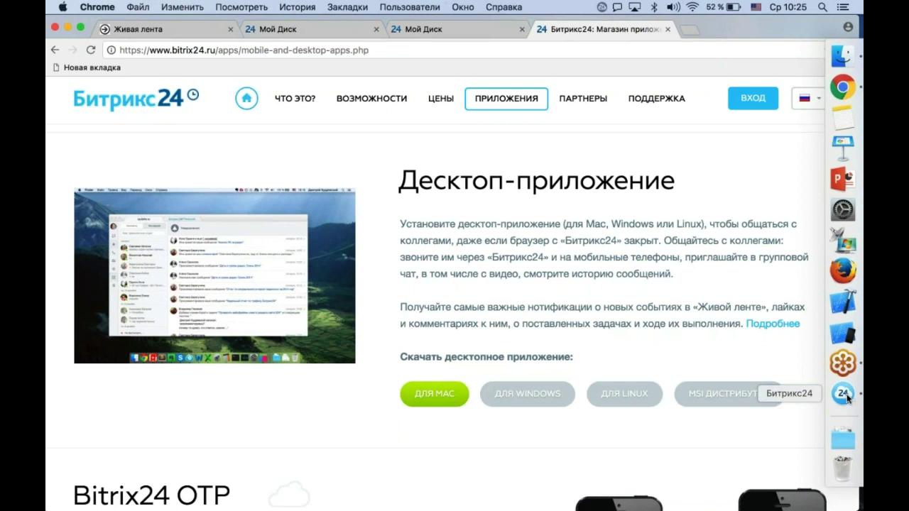
left_click(843, 394)
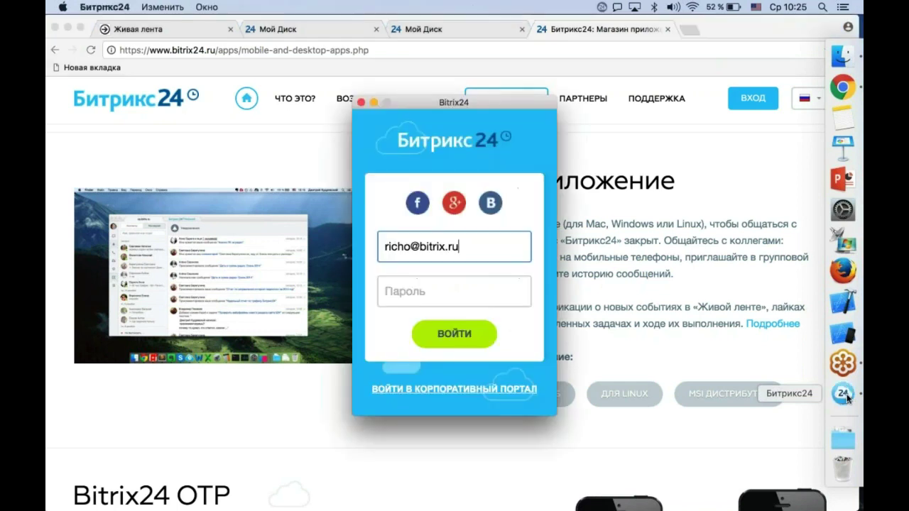
left_click(494, 287)
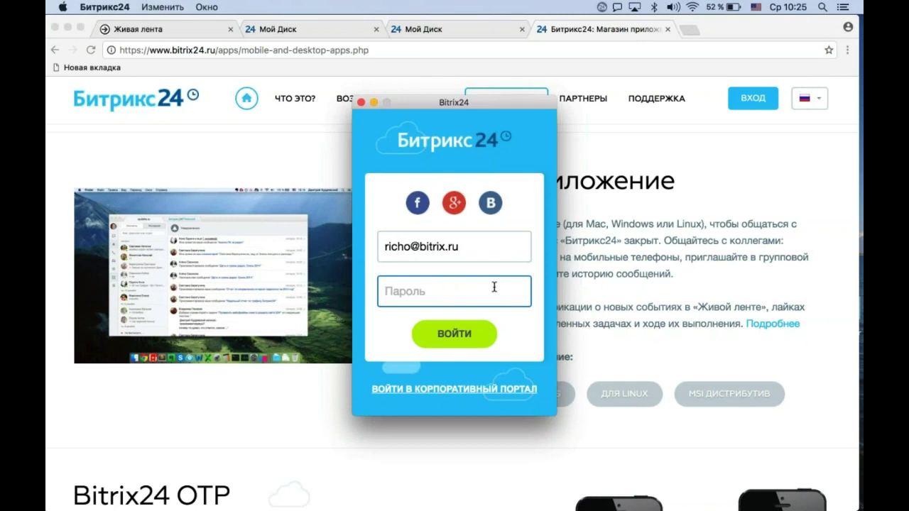
type("•••••••")
key("Return")
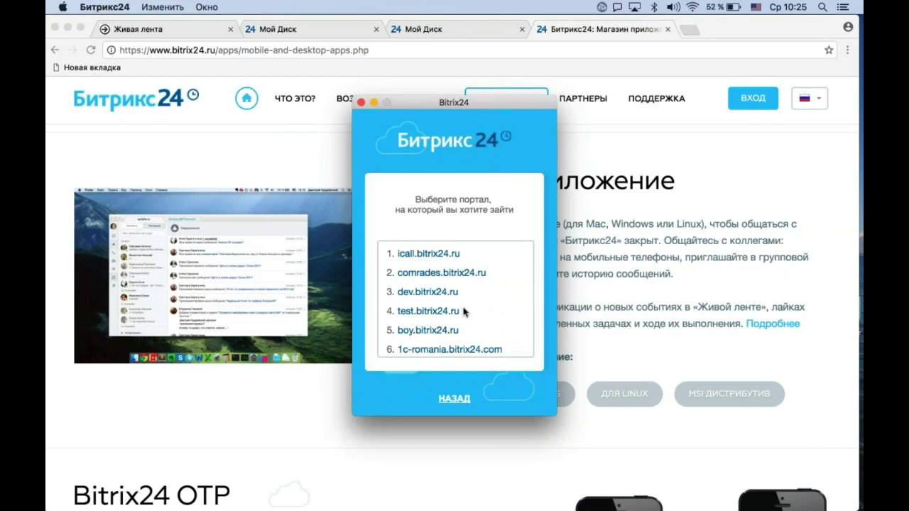
Choose the 1cbitrix.bitrix24.ru portal from the portal list and enlarge the messenger window.
scroll(463, 311, "down", 3)
scroll(463, 311, "up", 3)
scroll(455, 301, "down", 2)
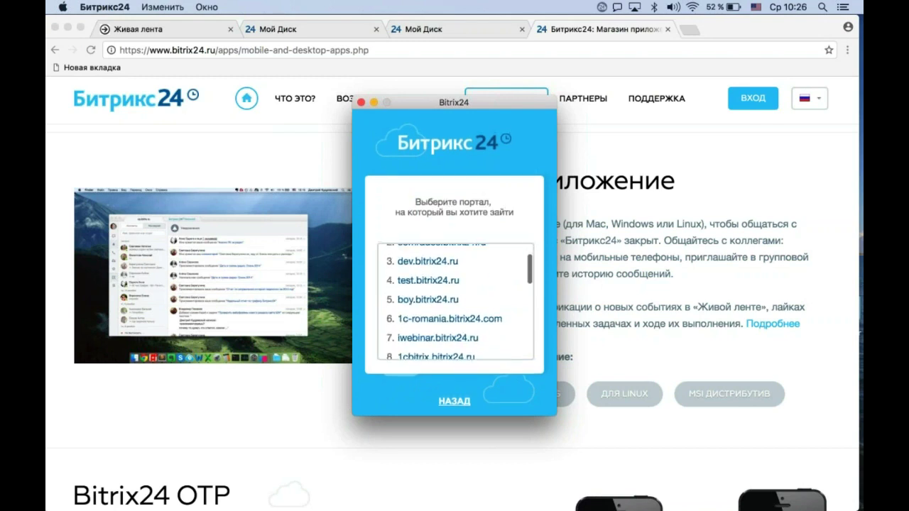
scroll(430, 284, "down", 3)
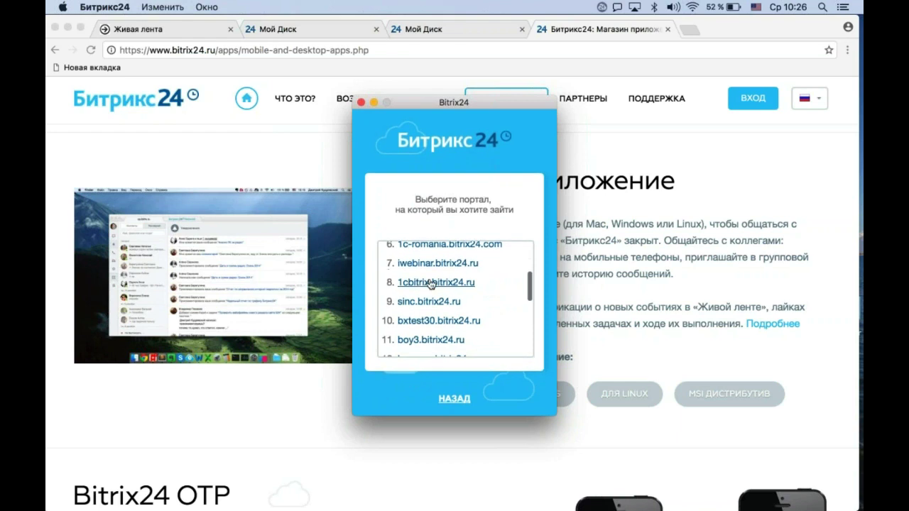
left_click(431, 283)
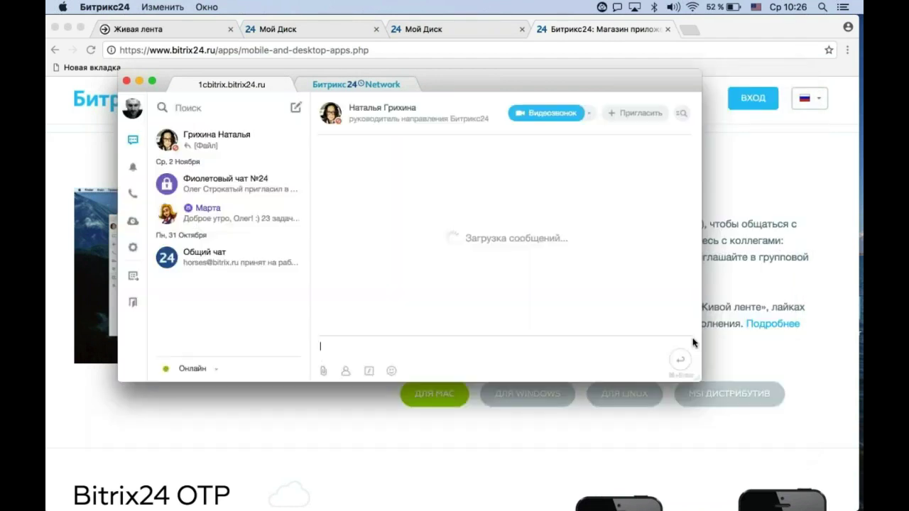
left_click_drag(699, 381, 768, 444)
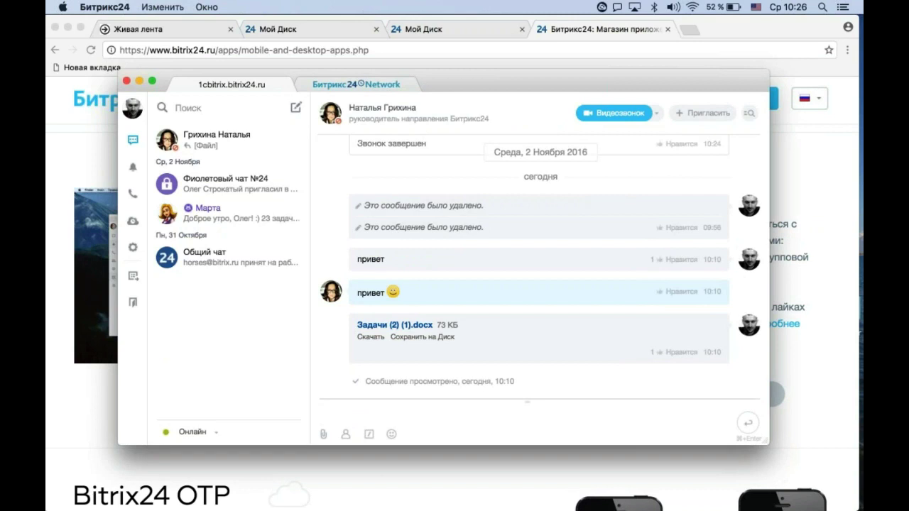
Send the message "привет" to the colleague in the open chat.
type("ghbdt")
key("BackSpace")
key("BackSpace")
key("BackSpace")
key("BackSpace")
key("BackSpace")
key("ctrl+space")
type("привет")
key("Return")
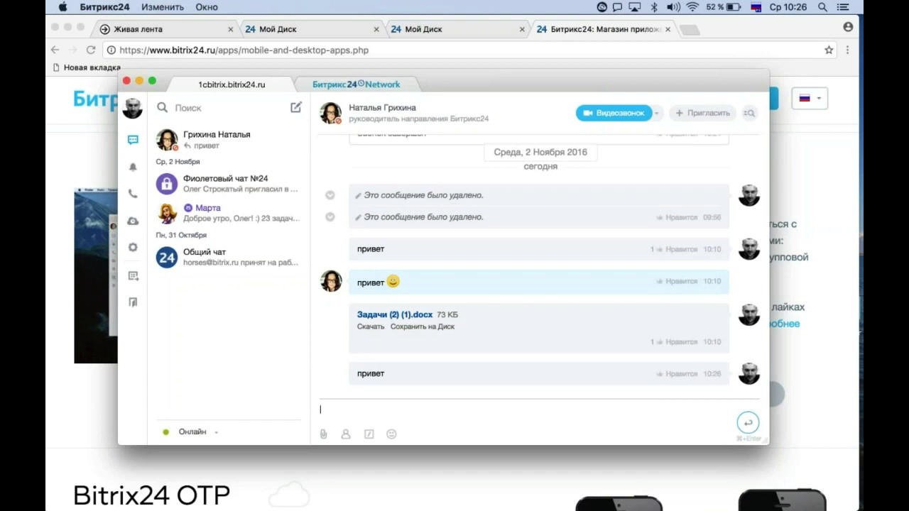
Review the Битрикс24.Диск settings of the desktop app and close them without saving.
left_click(132, 247)
left_click(458, 177)
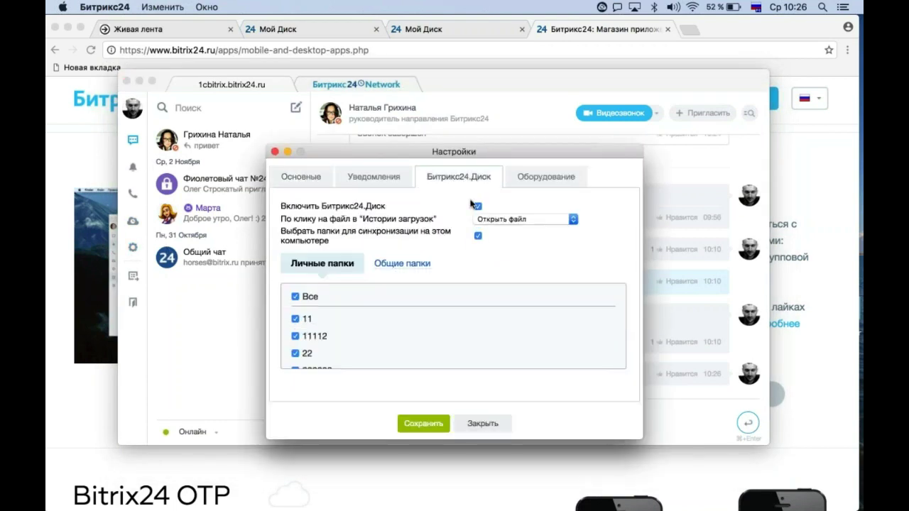
left_click(482, 423)
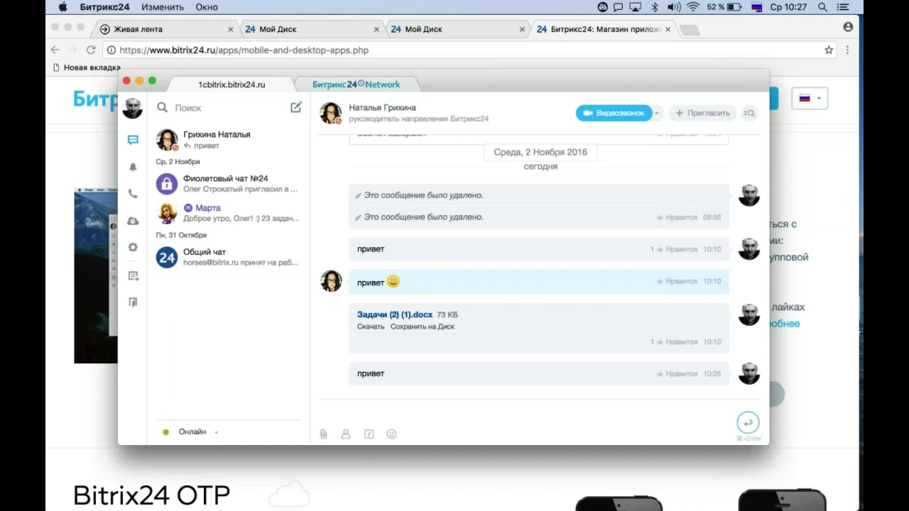
Open the Мой Битрикс24.Диск overview and look through the storage usage and История загрузок.
left_click(133, 222)
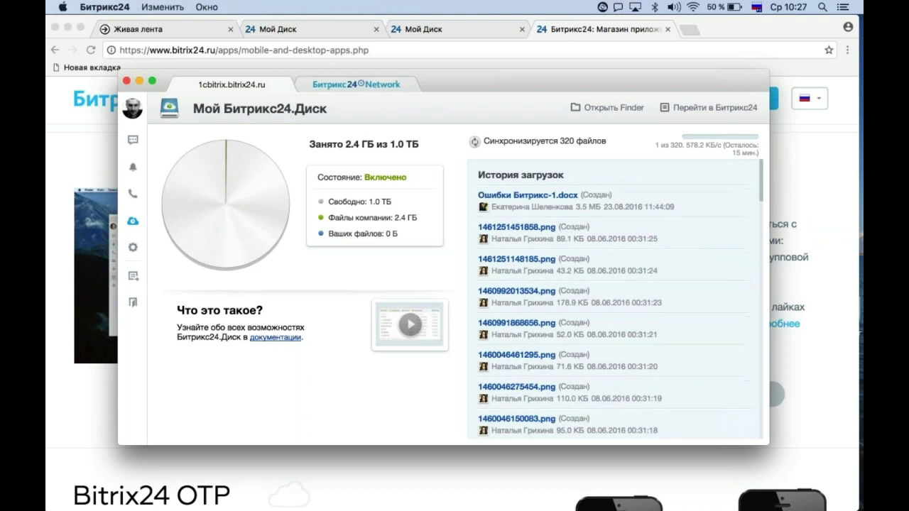
scroll(614, 298, "down", 1)
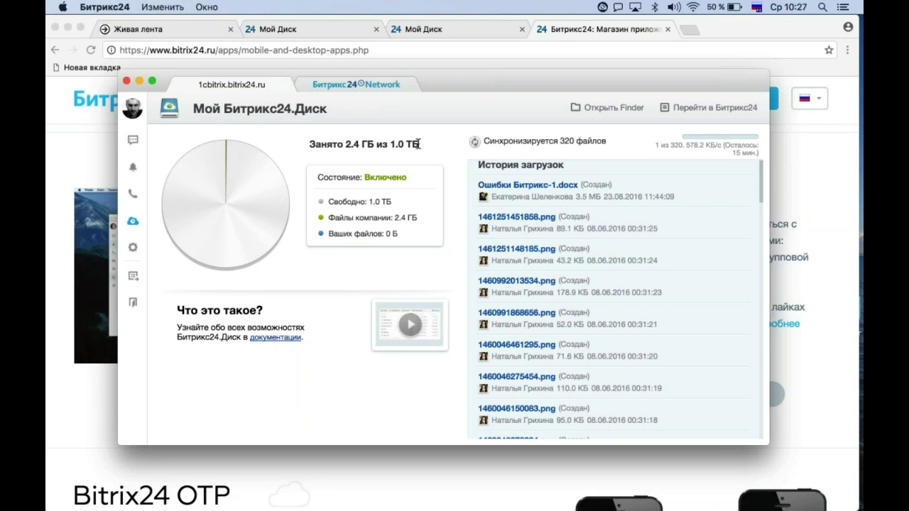
scroll(614, 298, "down", 3)
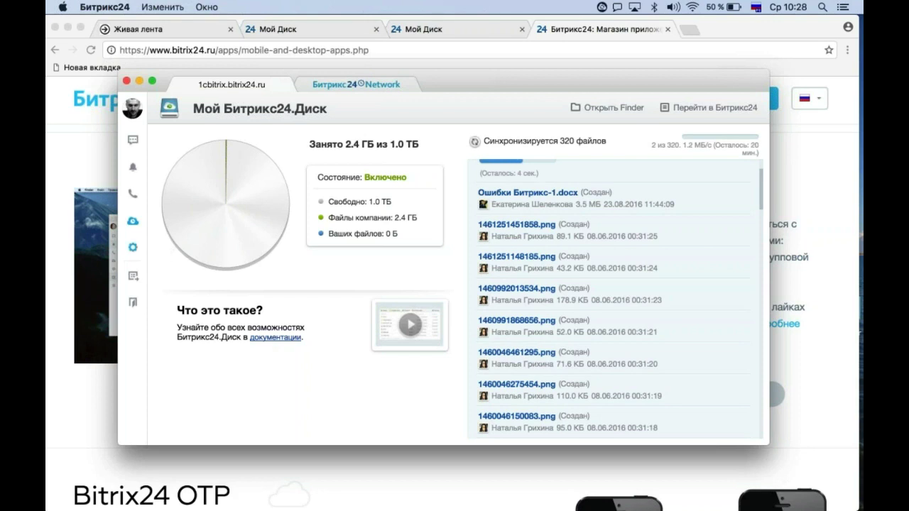
Disable Битрикс24.Диск in the app settings, and open the sync directory selection, cancelling it without choosing a folder.
left_click(132, 247)
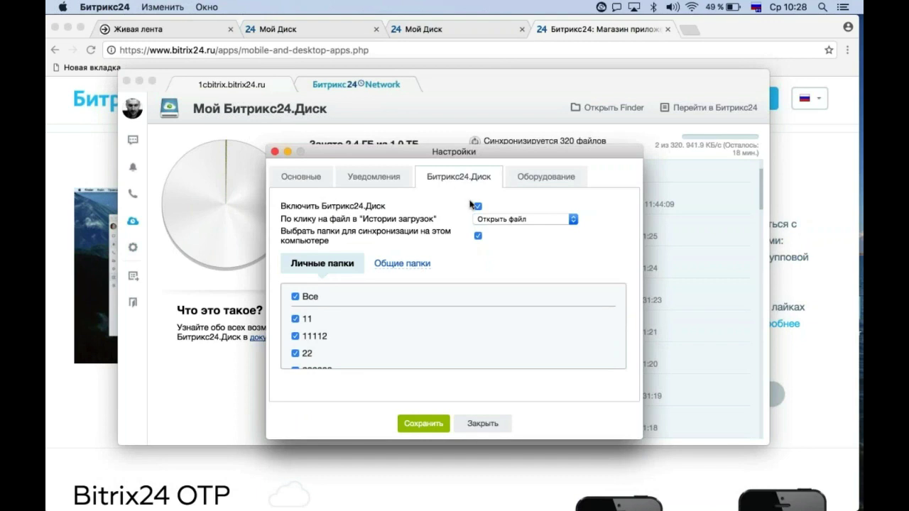
left_click(478, 206)
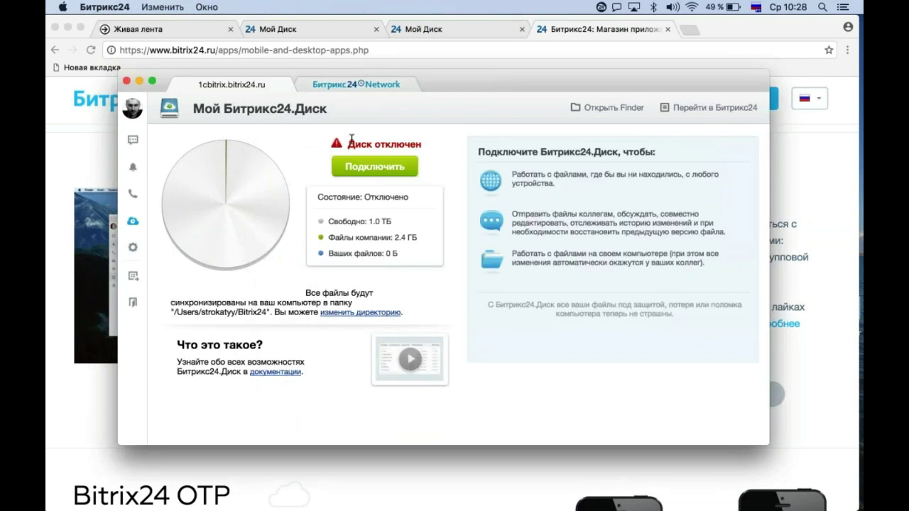
left_click_drag(306, 294, 413, 313)
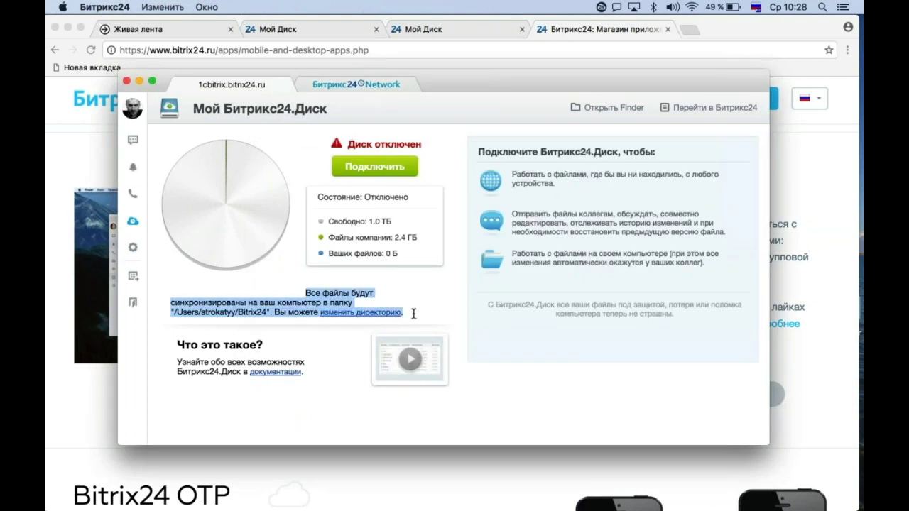
left_click(413, 313)
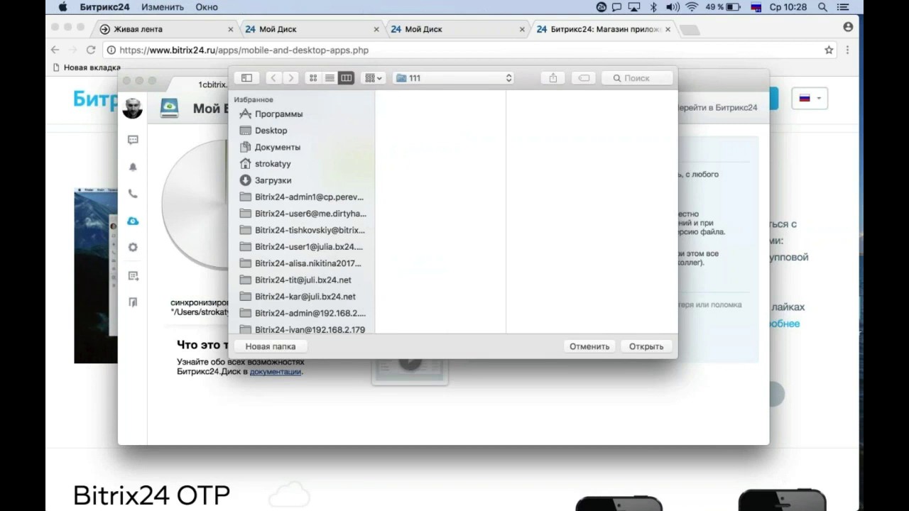
left_click(585, 347)
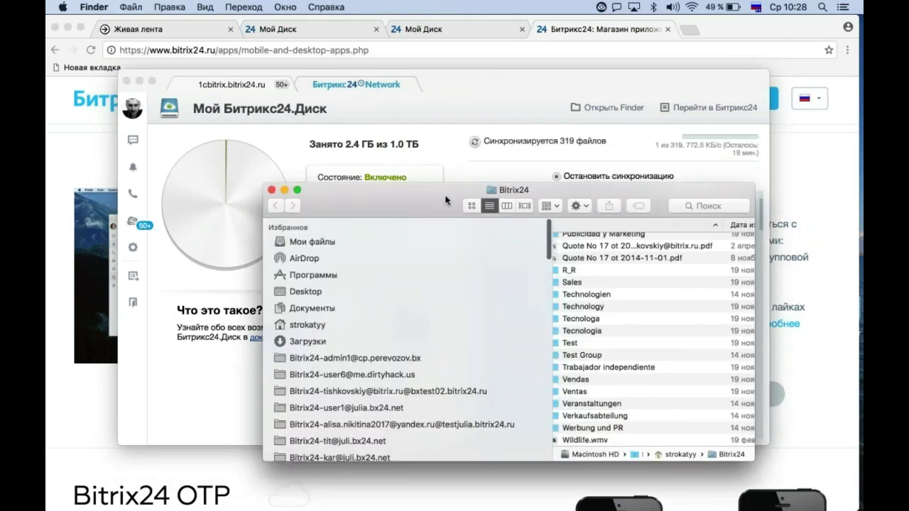
Reposition the Finder window of the synced Bitrix24 folder, widen its file list, and look through the files.
left_click_drag(445, 201, 370, 177)
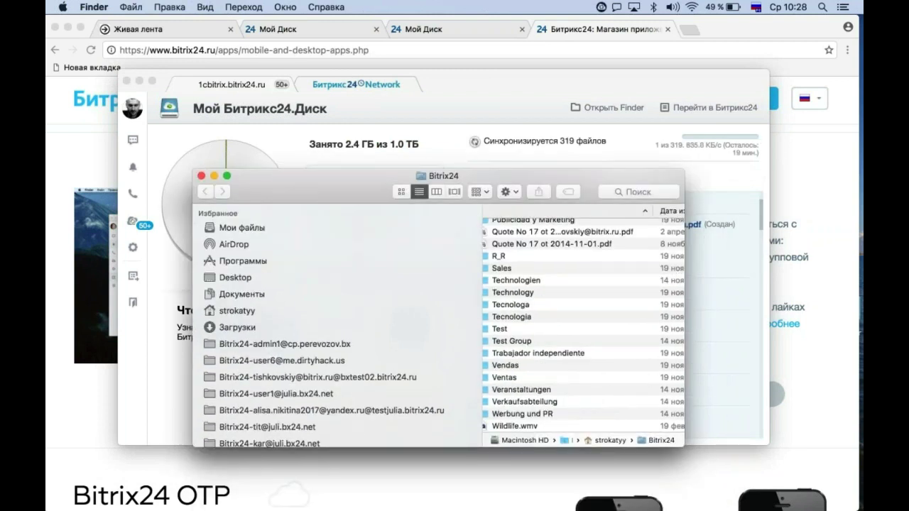
left_click_drag(482, 237, 391, 237)
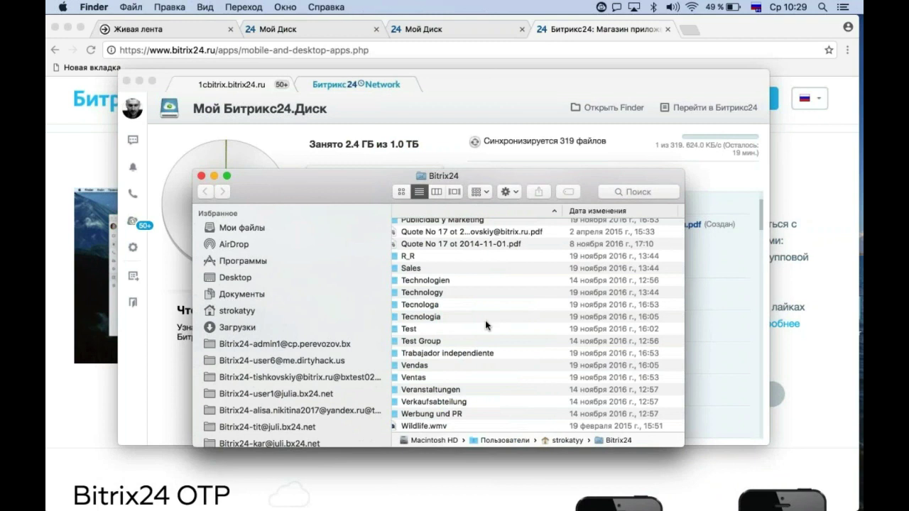
scroll(486, 322, "down", 1)
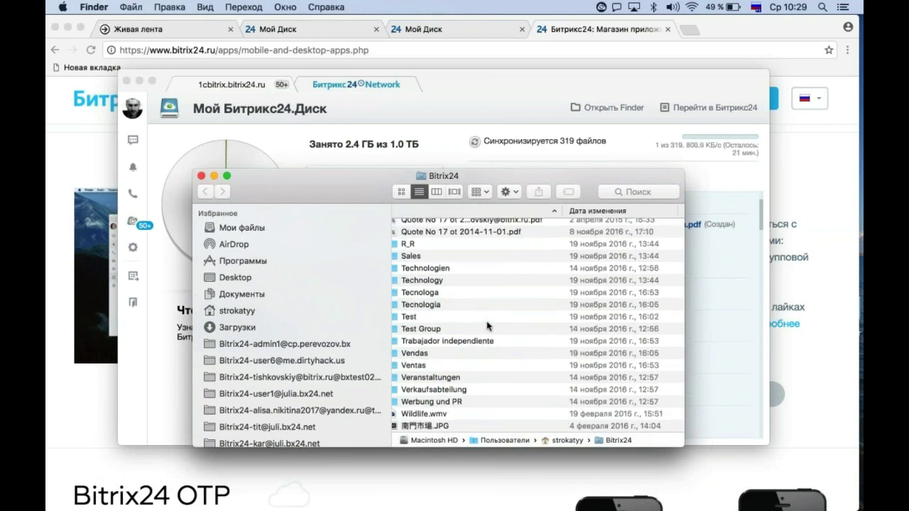
Switch to the Мой Диск page in Chrome, reload it, and permanently delete the file 1920x1080 main.jpg.
left_click(457, 32)
left_click(105, 307)
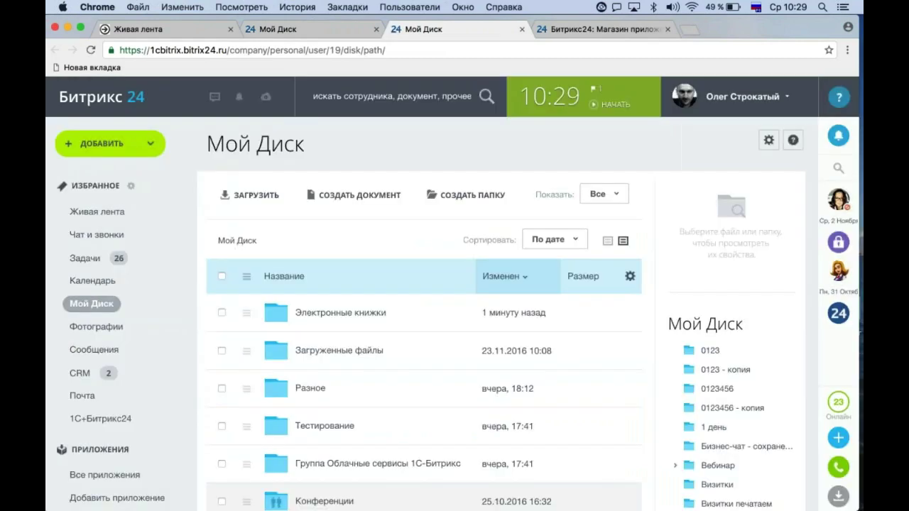
scroll(424, 320, "down", 12)
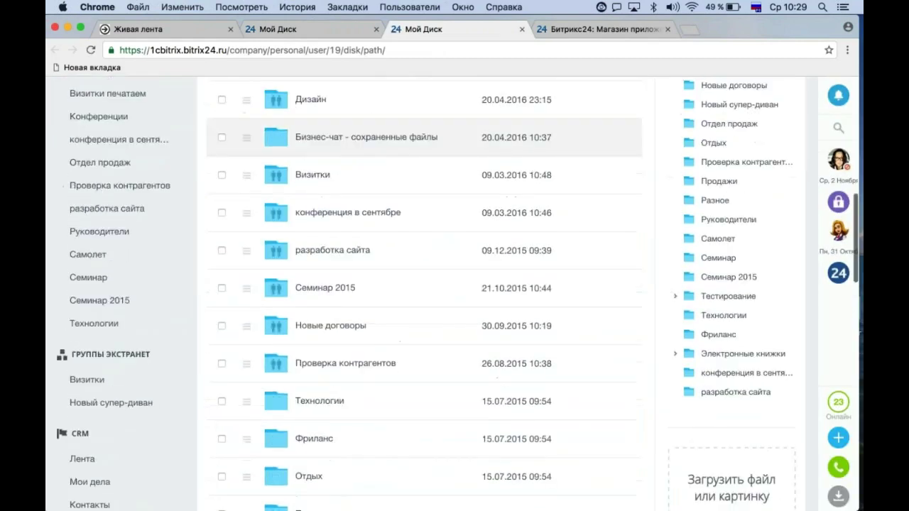
scroll(424, 319, "down", 10)
left_click(247, 279)
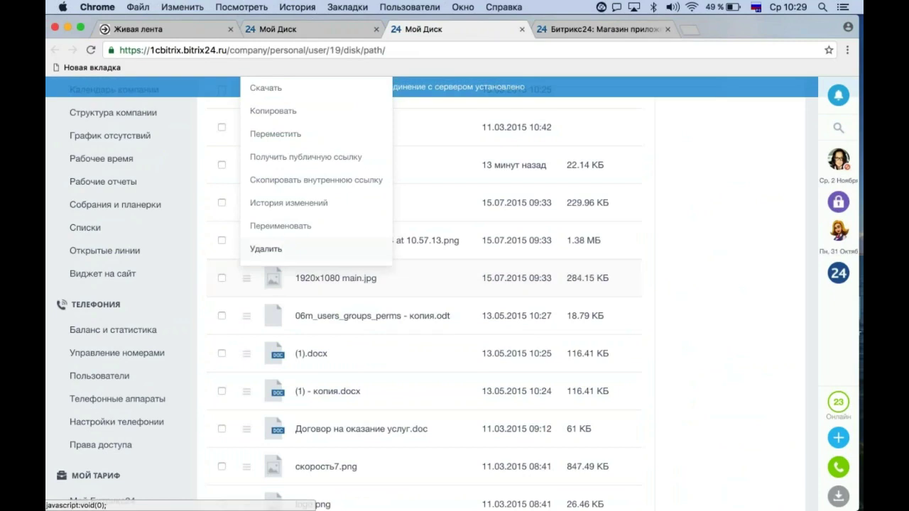
left_click(265, 248)
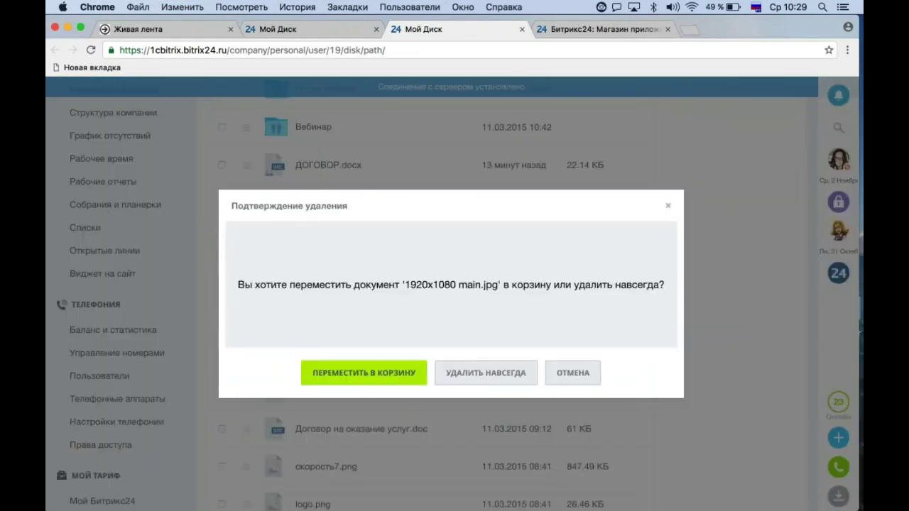
left_click(473, 374)
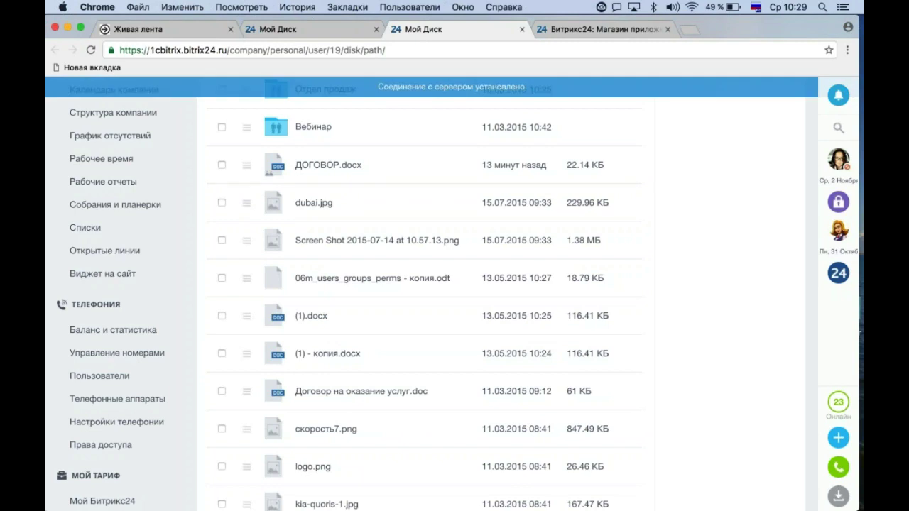
Switch to the Битрикс24 desktop app, reposition its window, and check the synchronization progress and История загрузок.
left_click(843, 364)
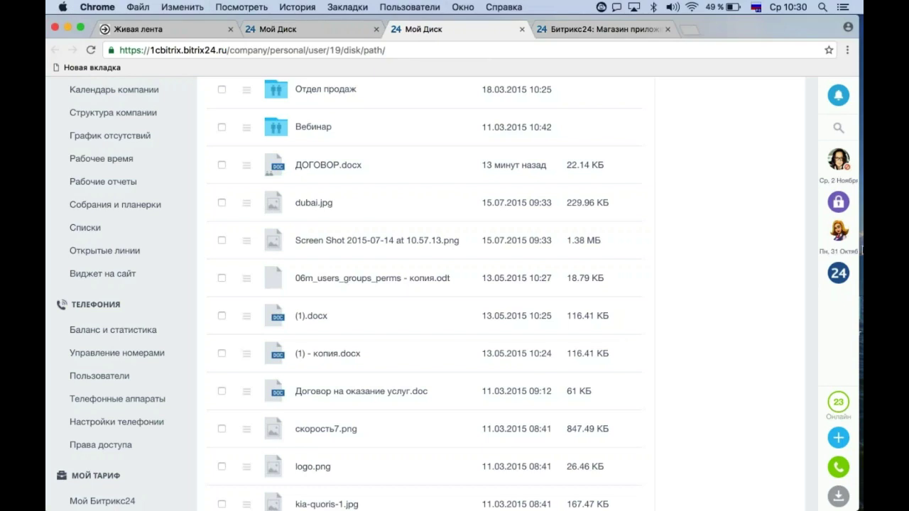
mouse_move(842, 363)
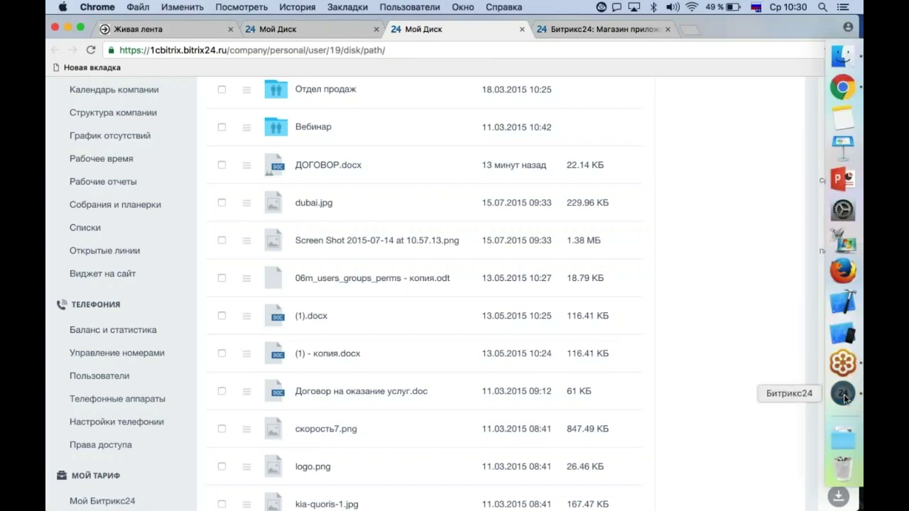
left_click(843, 394)
left_click_drag(455, 86, 516, 76)
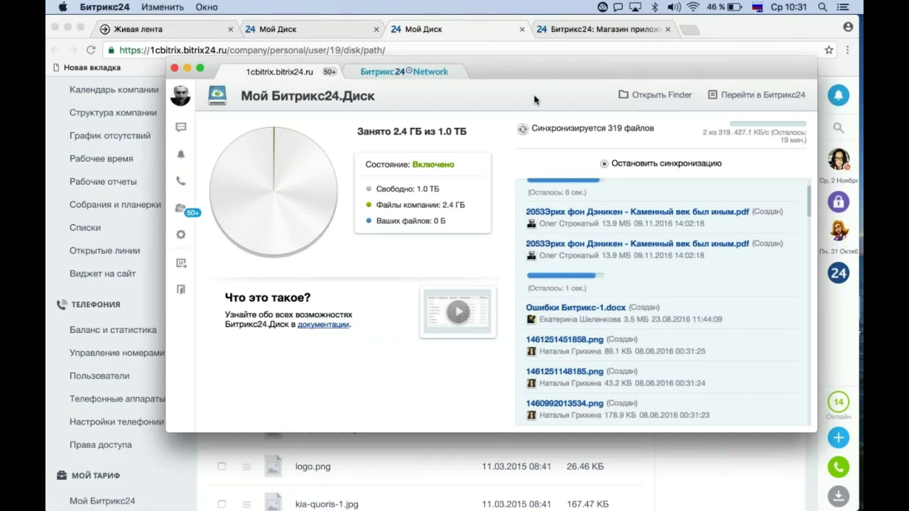
left_click_drag(535, 99, 516, 126)
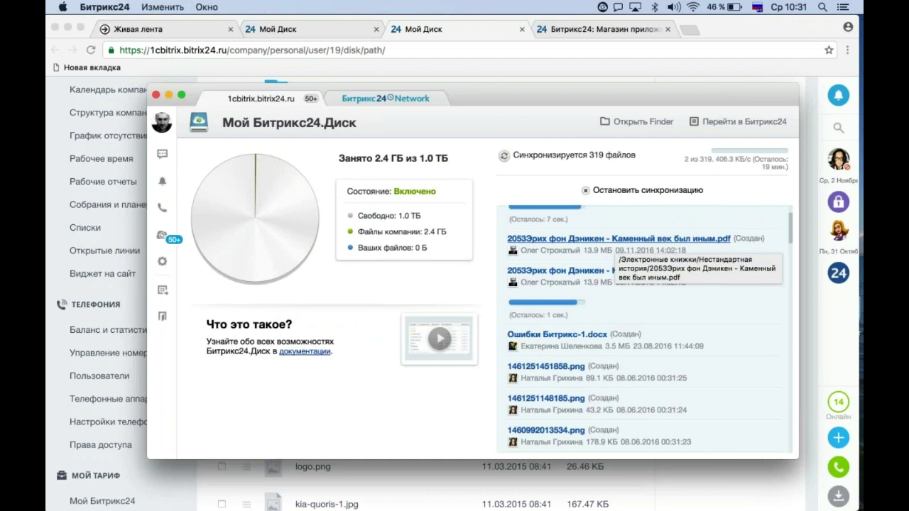
scroll(644, 327, "up", 2)
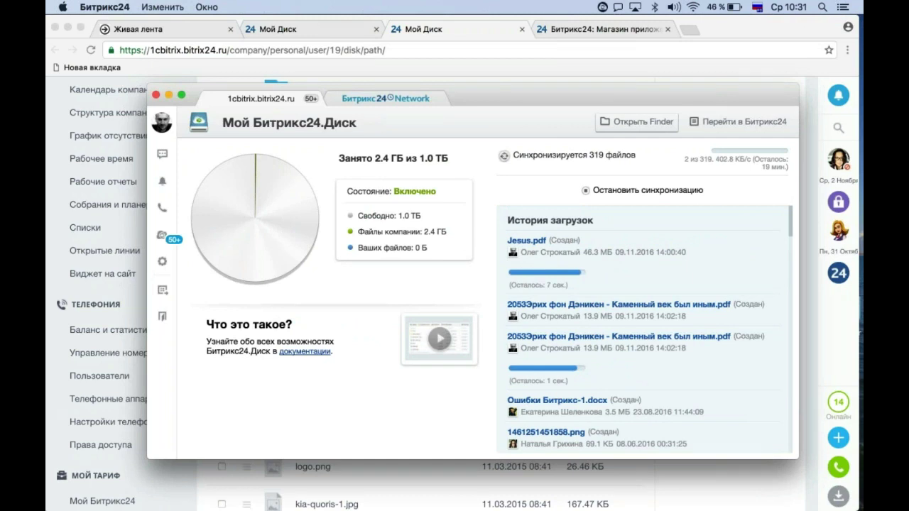
Open the synced Bitrix24 folder in Finder, enlarge its window, and browse the file list.
left_click(637, 121)
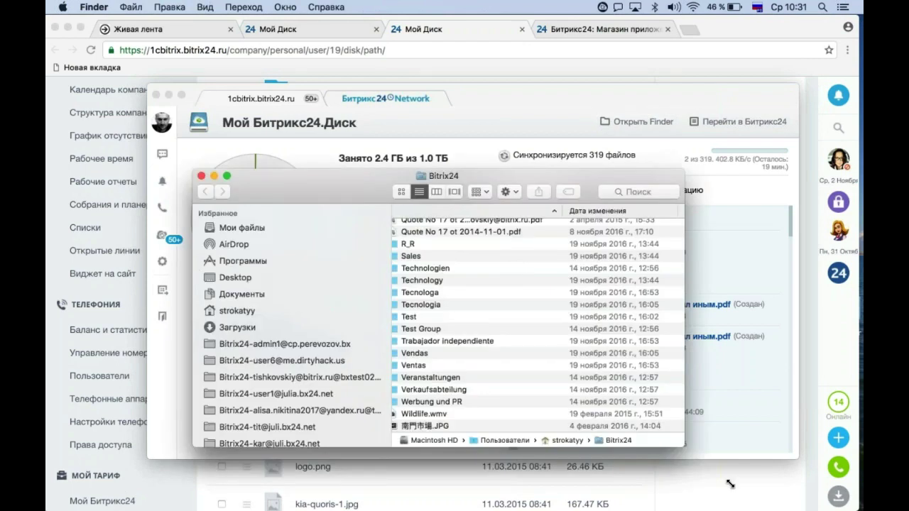
left_click_drag(730, 484, 732, 483)
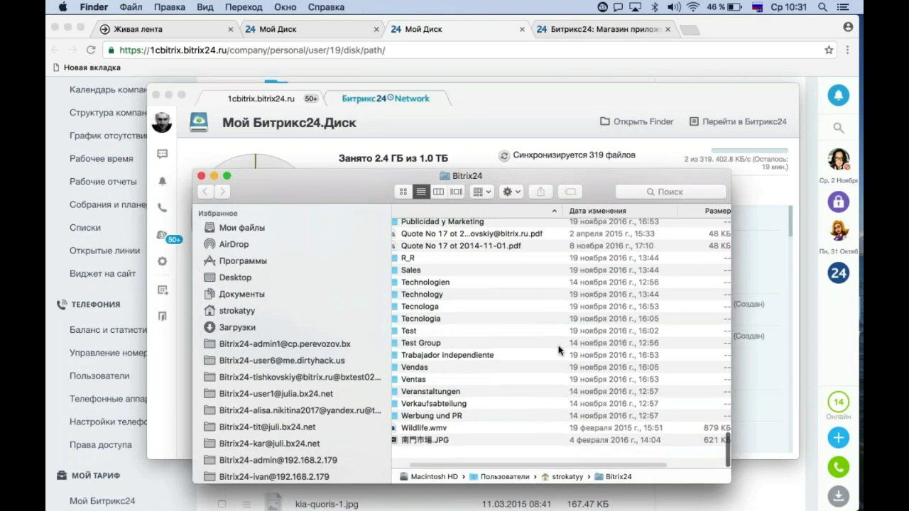
scroll(559, 349, "up", 3)
scroll(559, 349, "down", 1)
scroll(559, 349, "down", 2)
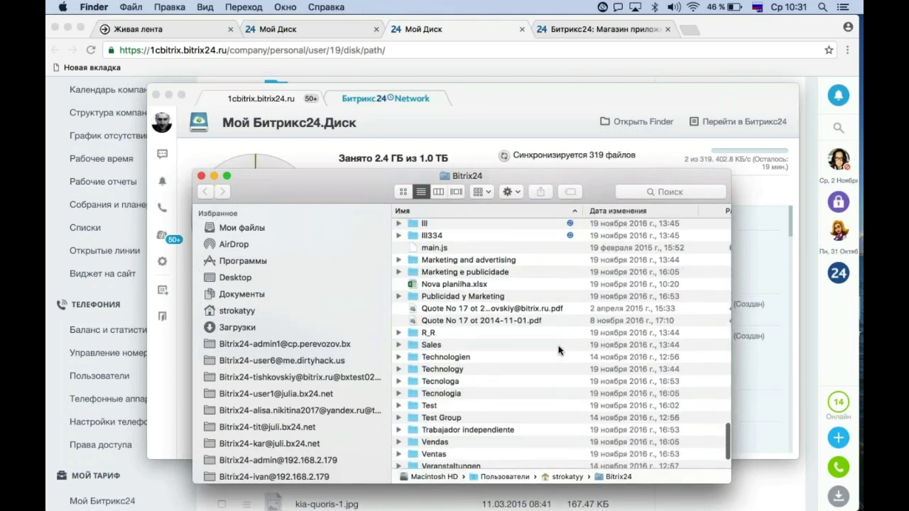
Copy the Битрикс24 public link of Quote No 17 ot 2014-11-01.pdf.
left_click(474, 320)
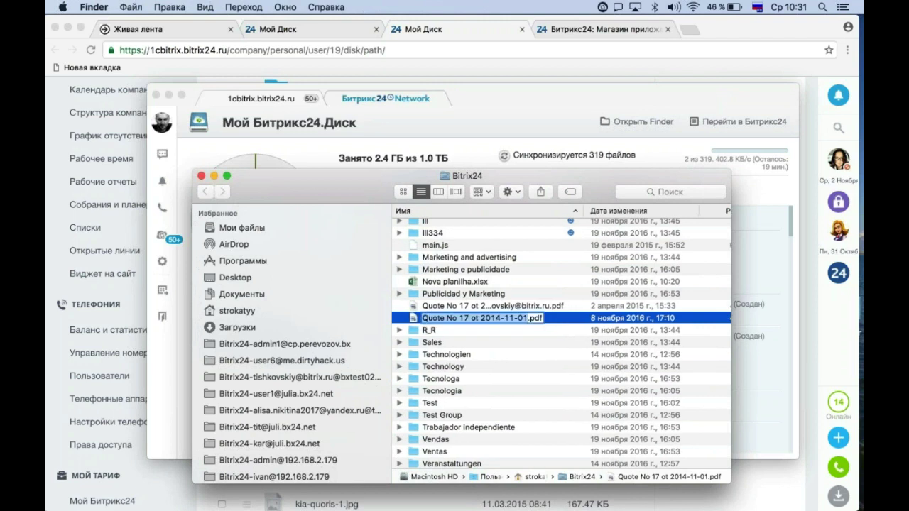
key("s")
right_click(506, 319)
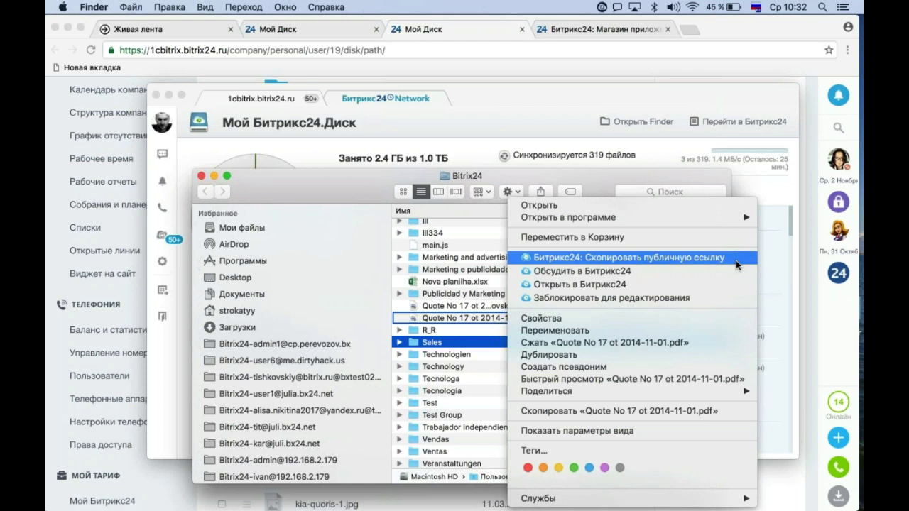
left_click(644, 257)
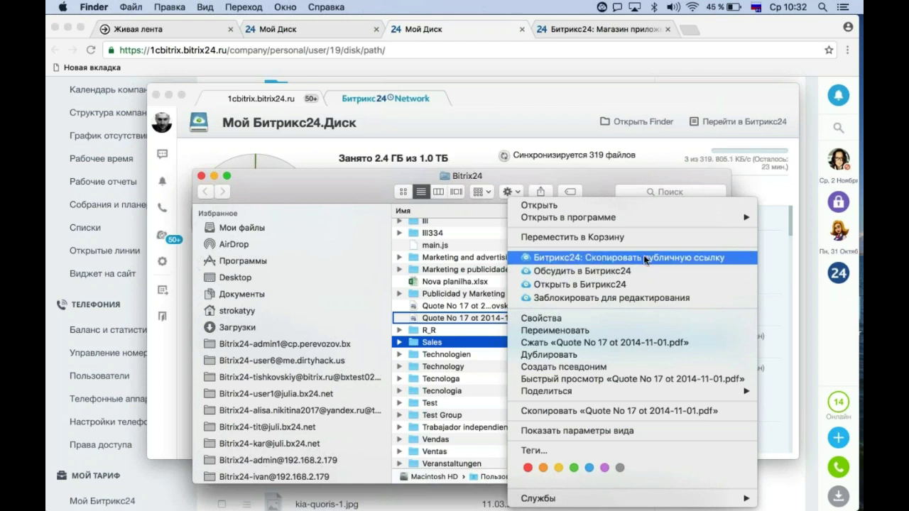
left_click(643, 258)
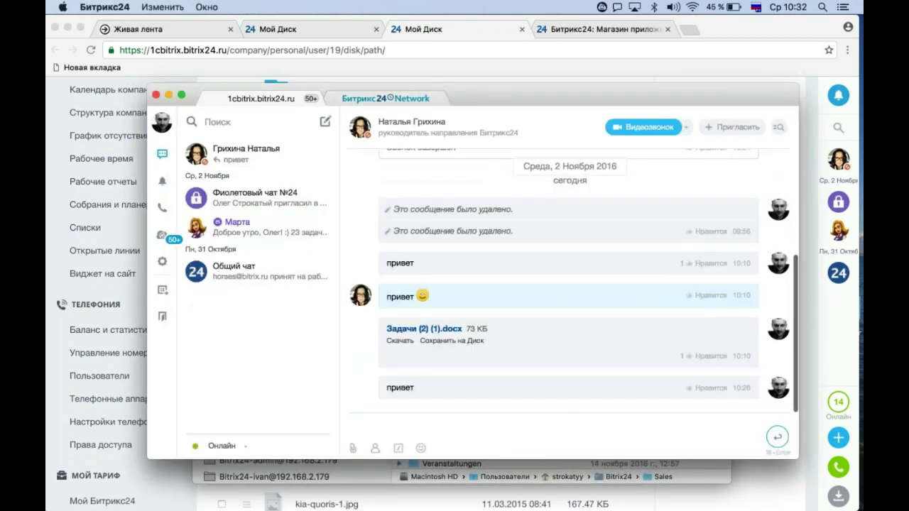
Paste the clipboard's list of file names, ending with BXdeskMAC3.docx and Bx24desktopMAC.docx, into the open Битрикс24 chat and send it.
type("BXdeskMAC3.docx Bx24desktopMAC.docx")
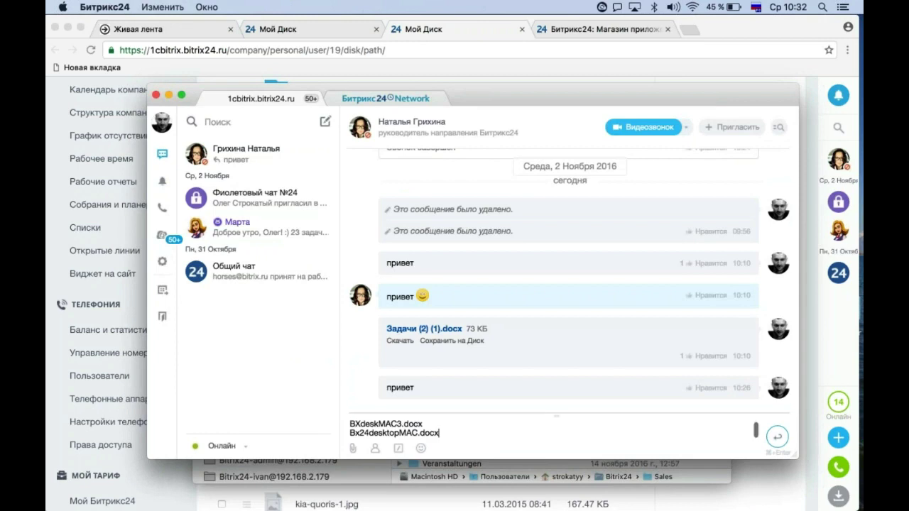
key("Return")
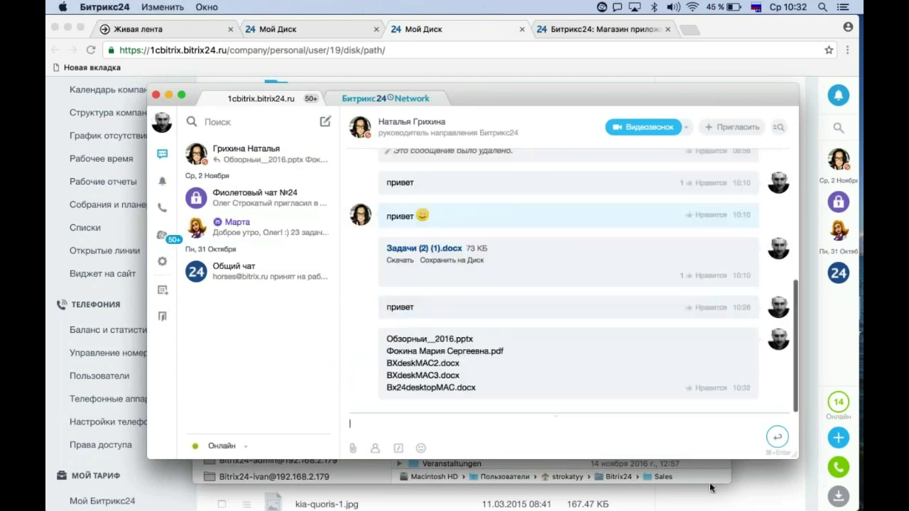
Return to Finder and show the Обсудить в Битрикс24 option for the first Quote No 17 PDF.
key("super+Tab")
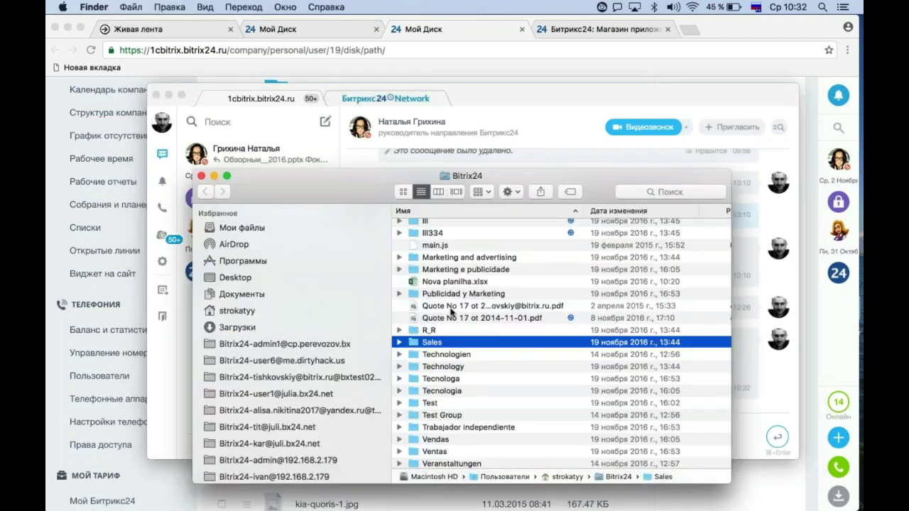
right_click(451, 309)
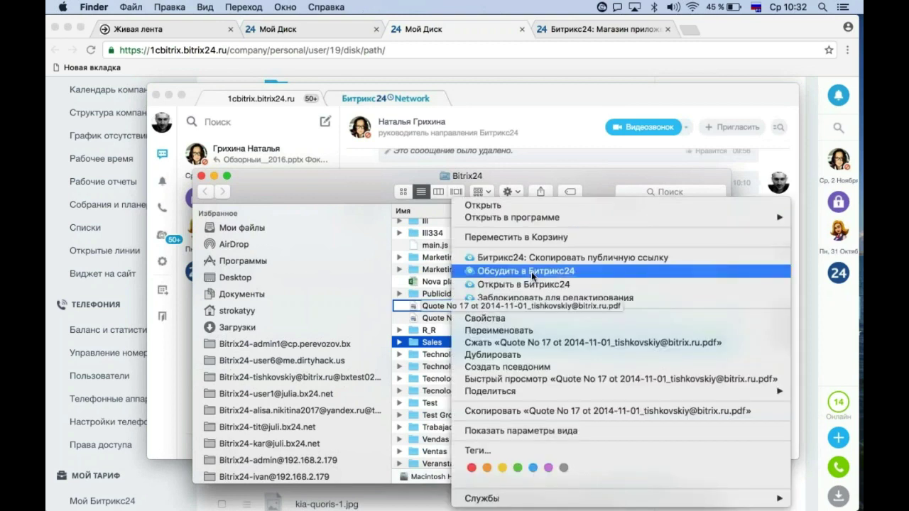
left_click(531, 271)
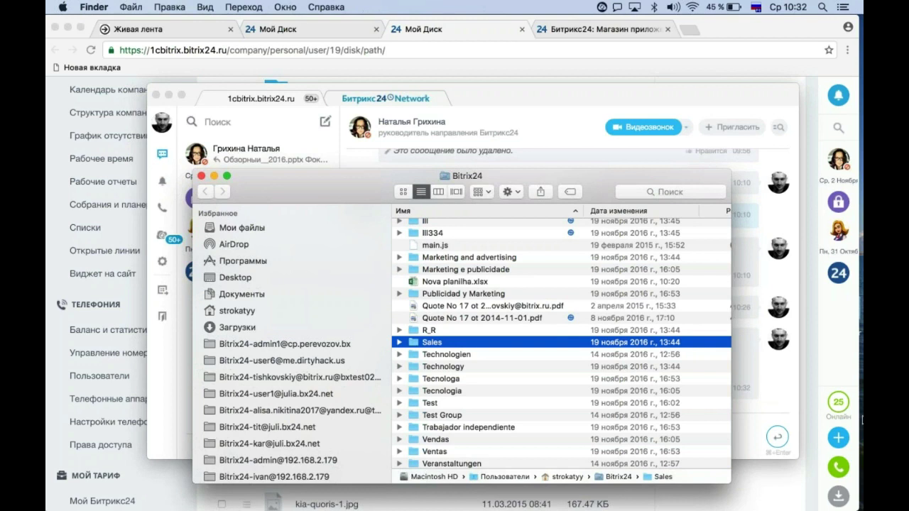
mouse_move(862, 419)
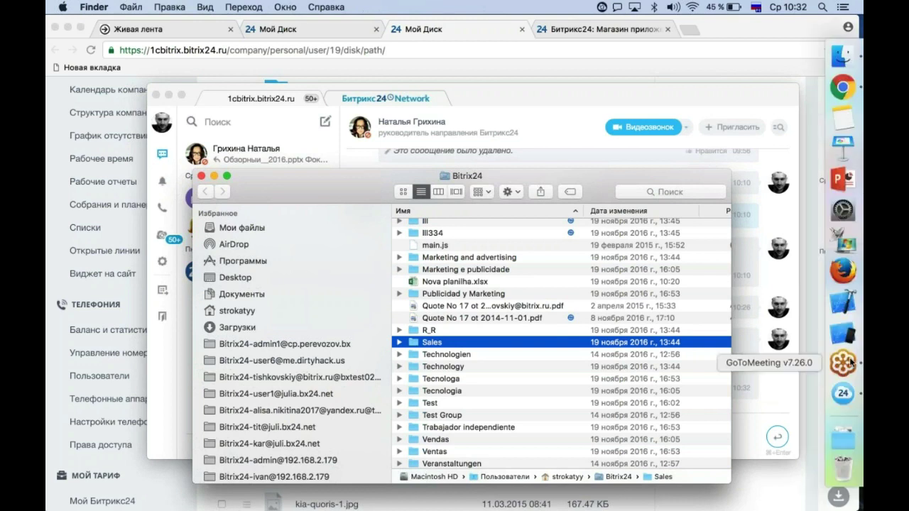
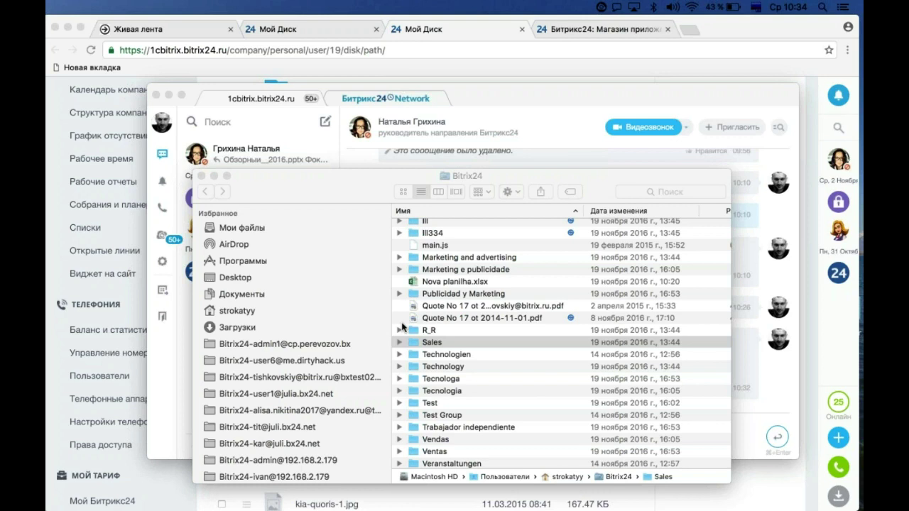
Switch to the Мой Диск page in Chrome and open the company's Общий диск.
left_click(202, 506)
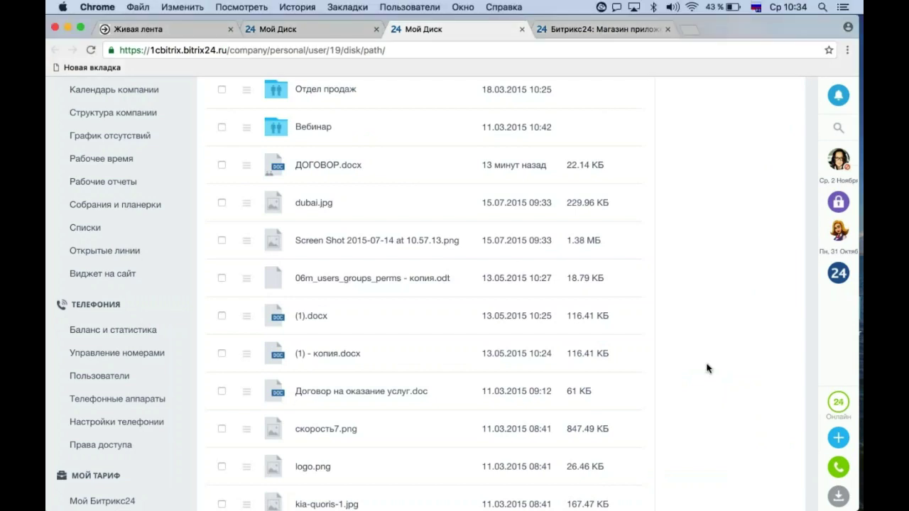
scroll(707, 367, "up", 5)
scroll(706, 374, "up", 5)
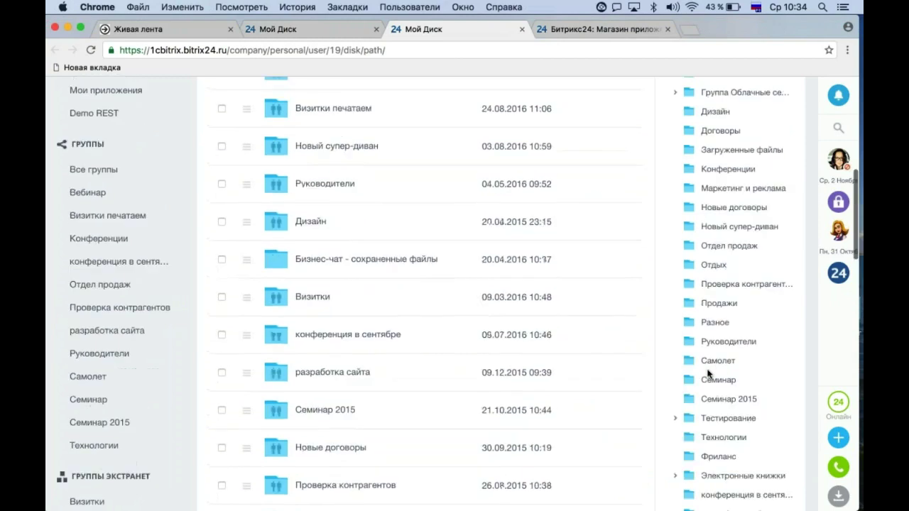
scroll(707, 373, "up", 5)
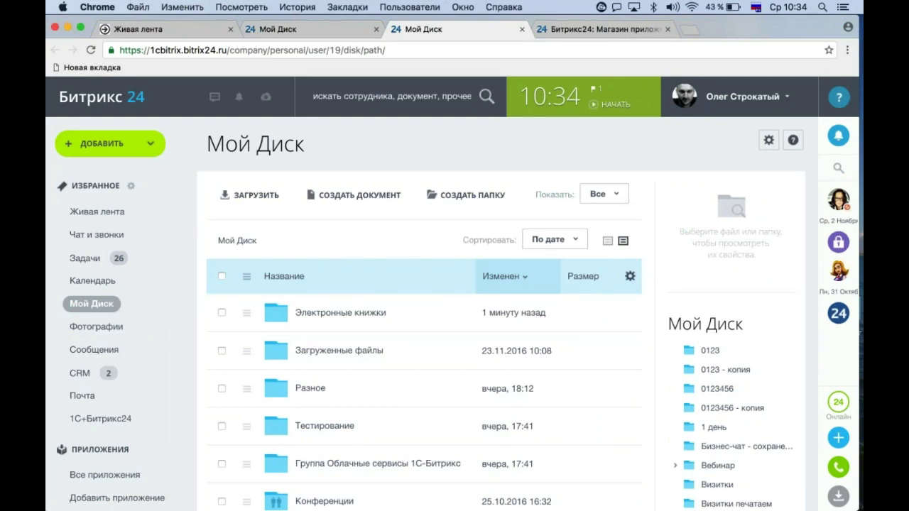
scroll(205, 426, "down", 10)
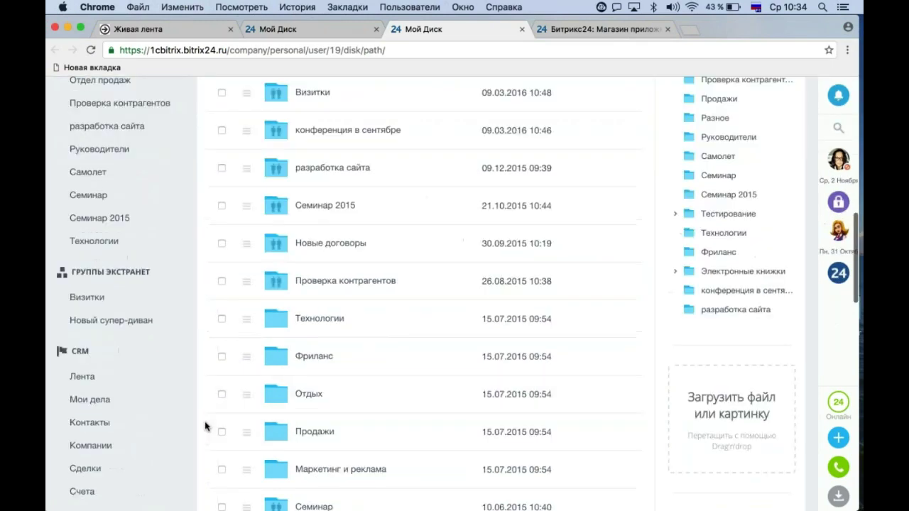
scroll(205, 426, "down", 10)
left_click(110, 313)
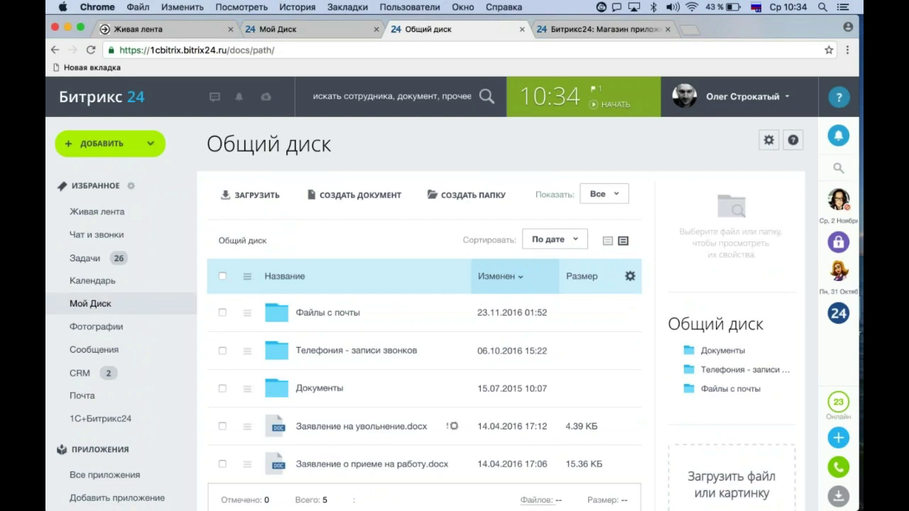
View the access rights settings of the whole Общий диск and close them without changes.
left_click(768, 139)
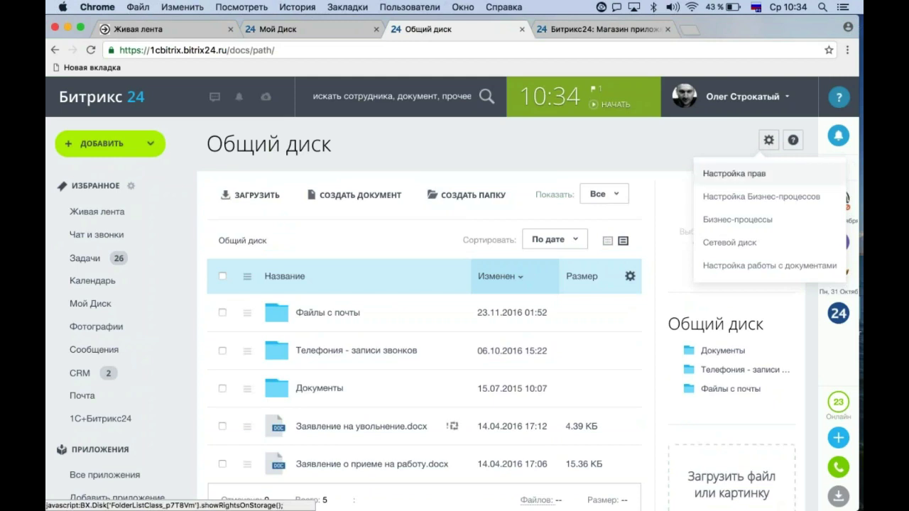
left_click(734, 174)
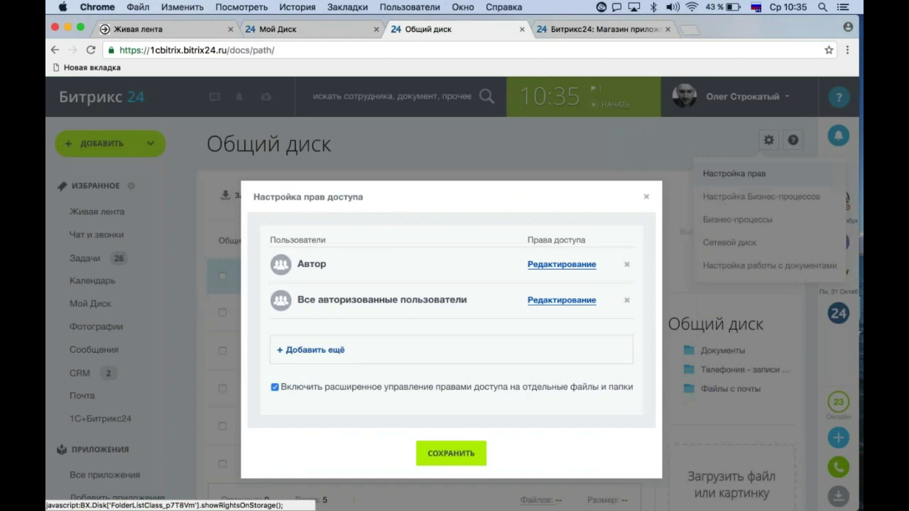
left_click(646, 197)
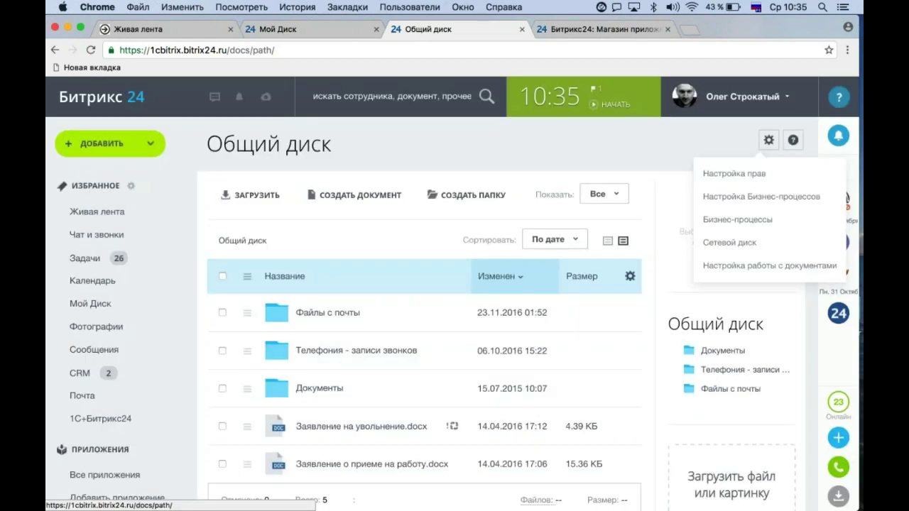
View the access rights of the Файлы с почты folder and close them without changes.
left_click(247, 312)
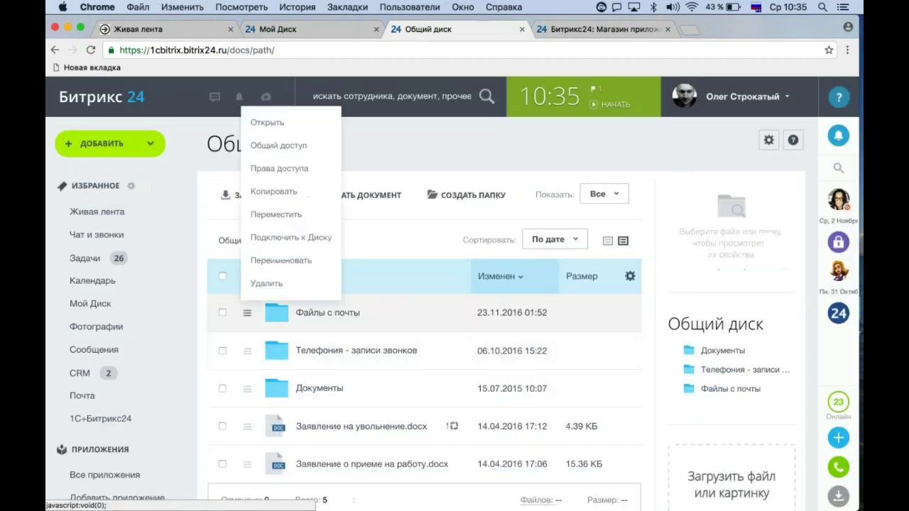
left_click(287, 174)
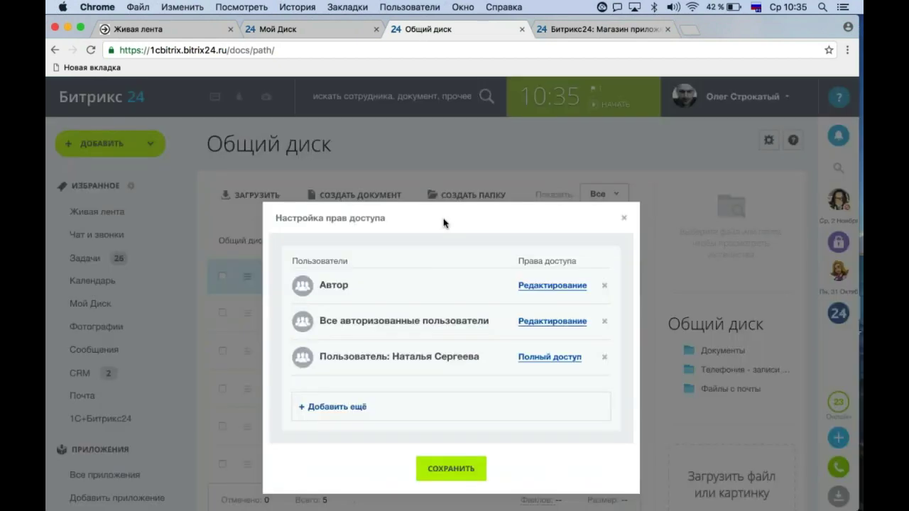
left_click(623, 218)
In the access rights settings of Общий диск, set Все авторизованные пользователи to Полный доступ.
left_click(768, 140)
left_click(734, 173)
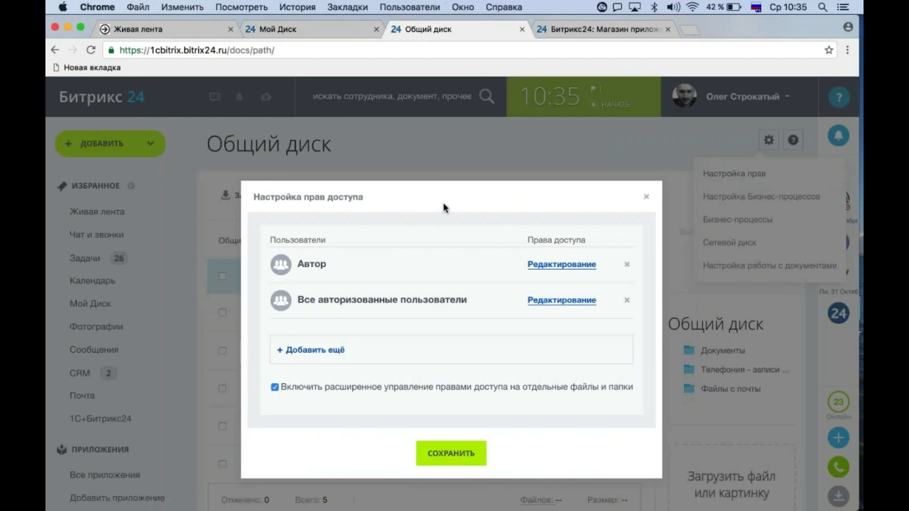
left_click_drag(454, 178, 345, 416)
left_click(345, 417)
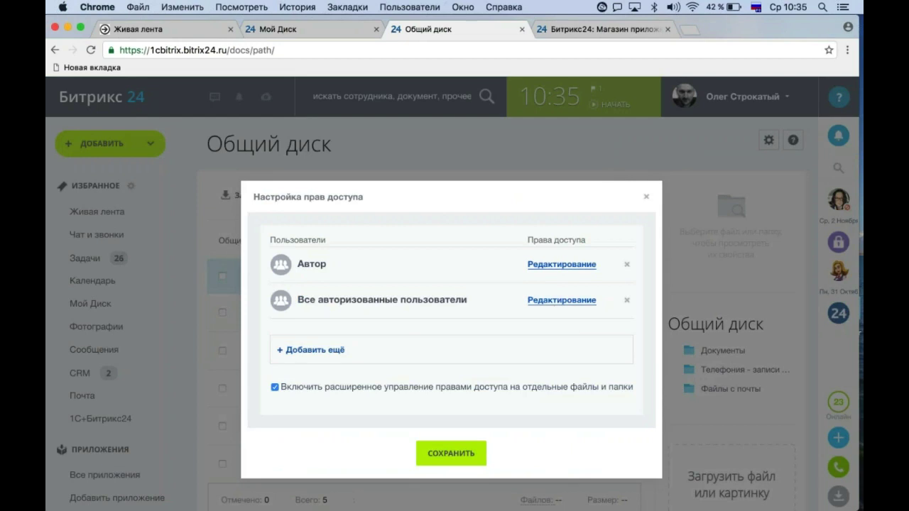
left_click(561, 299)
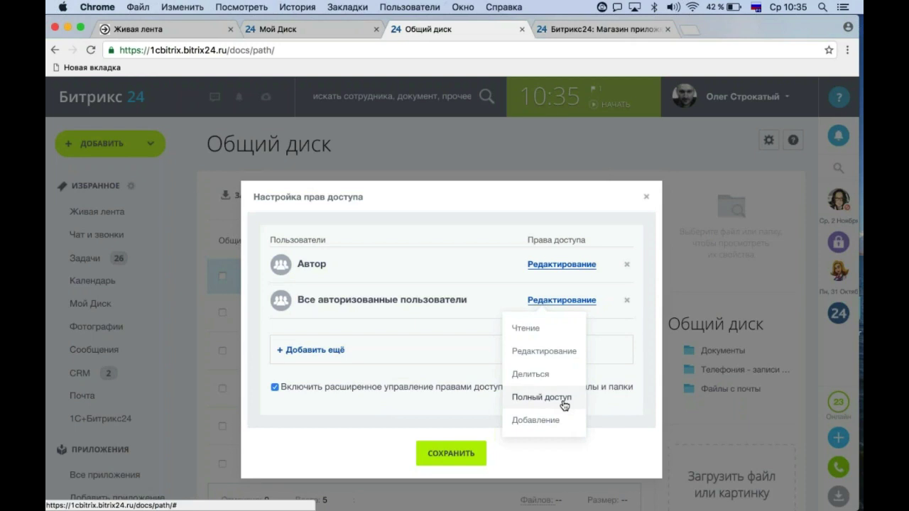
left_click(610, 449)
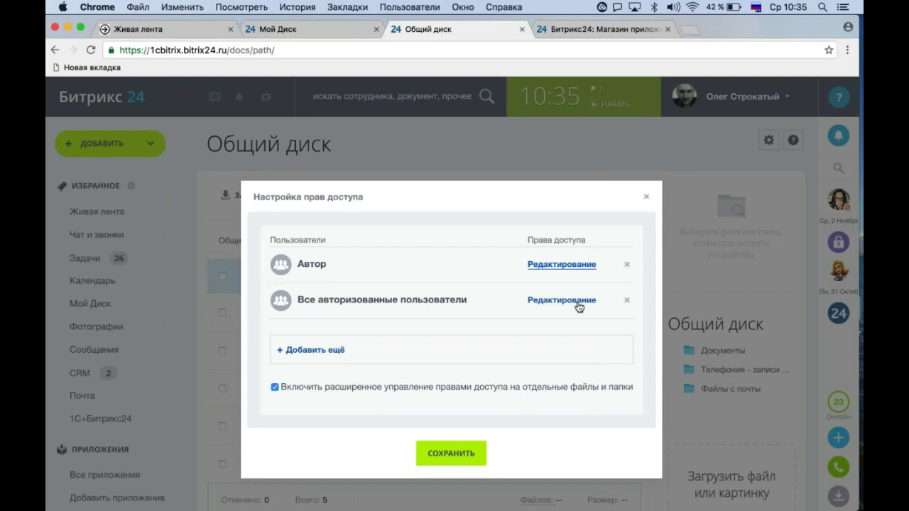
left_click(583, 304)
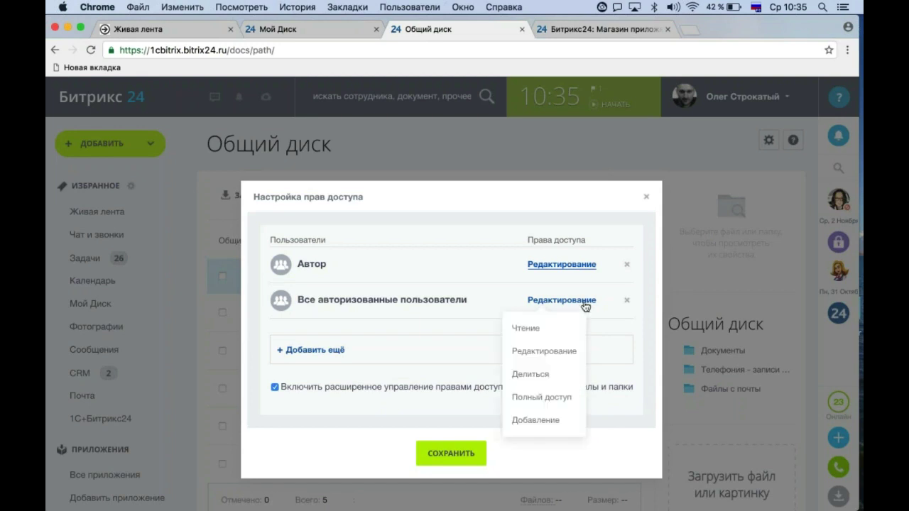
left_click(543, 397)
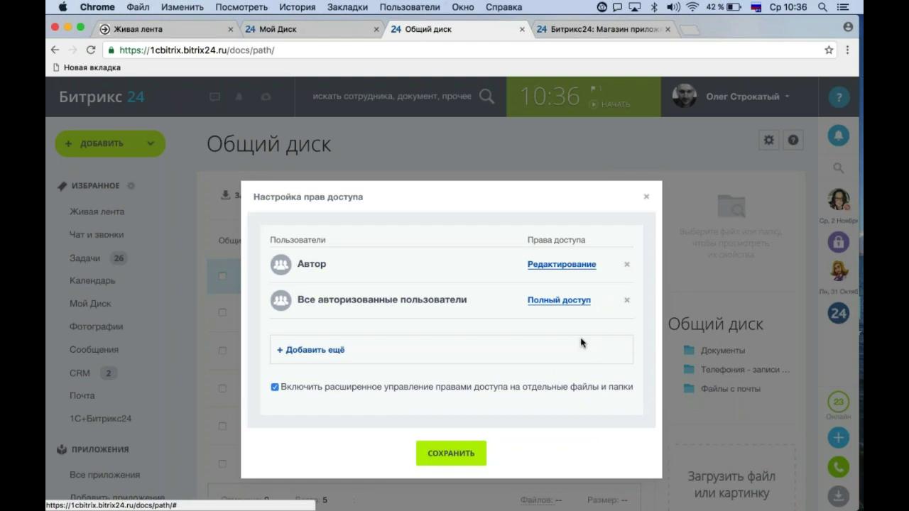
Change the access level of Все авторизованные пользователи on Общий диск and save the access rights.
left_click(562, 304)
left_click(544, 351)
left_click(454, 453)
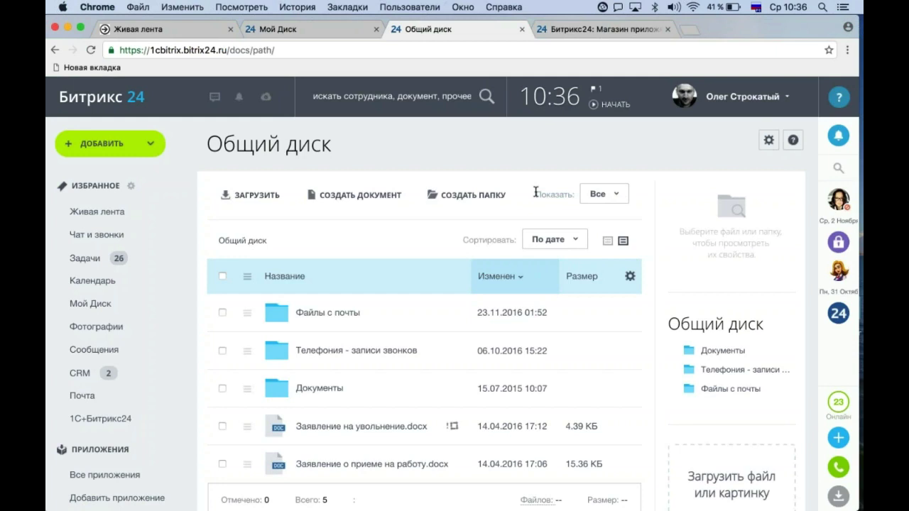
View the deleted files in the recycle bin of Общий диск.
left_click(602, 193)
left_click(595, 277)
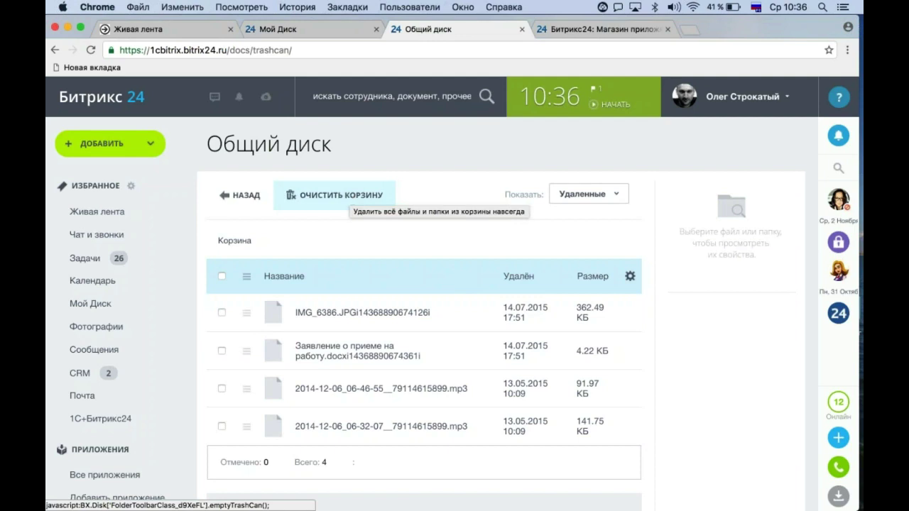
left_click(851, 362)
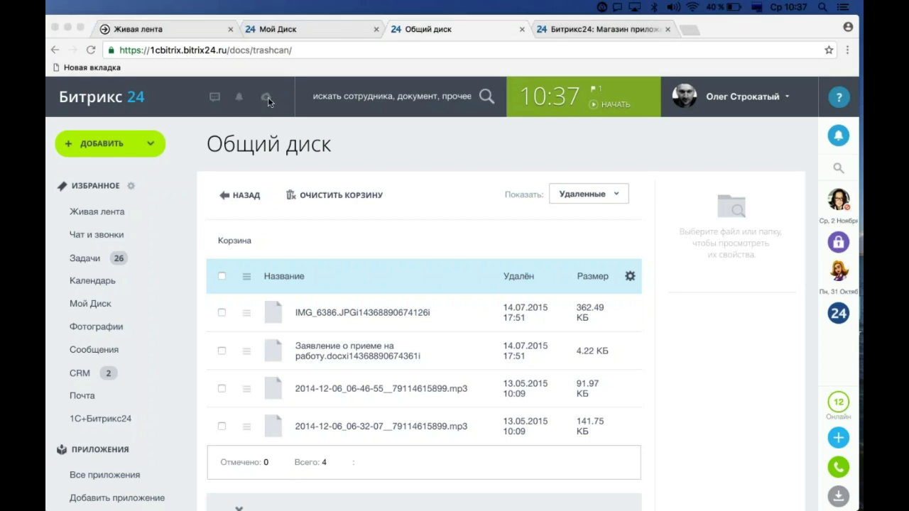
left_click(706, 339)
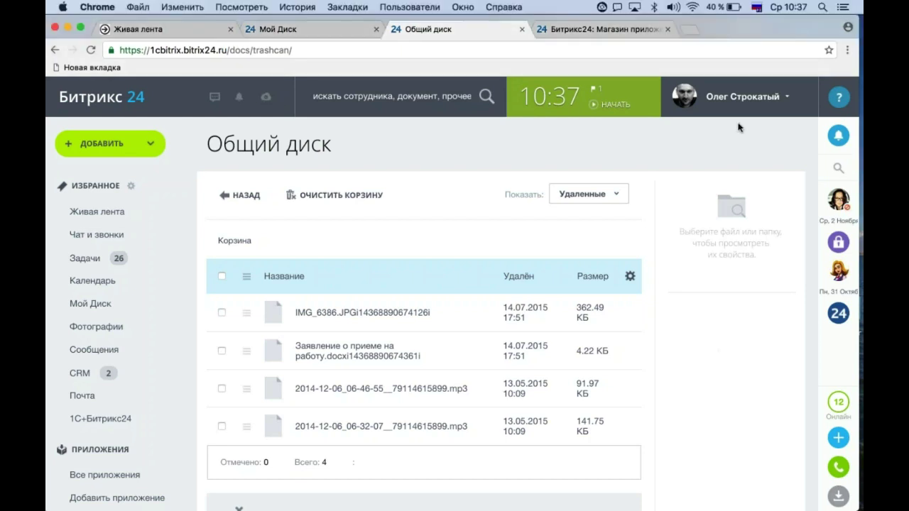
Open your own user profile and turn on administrator mode.
left_click(742, 97)
left_click(715, 146)
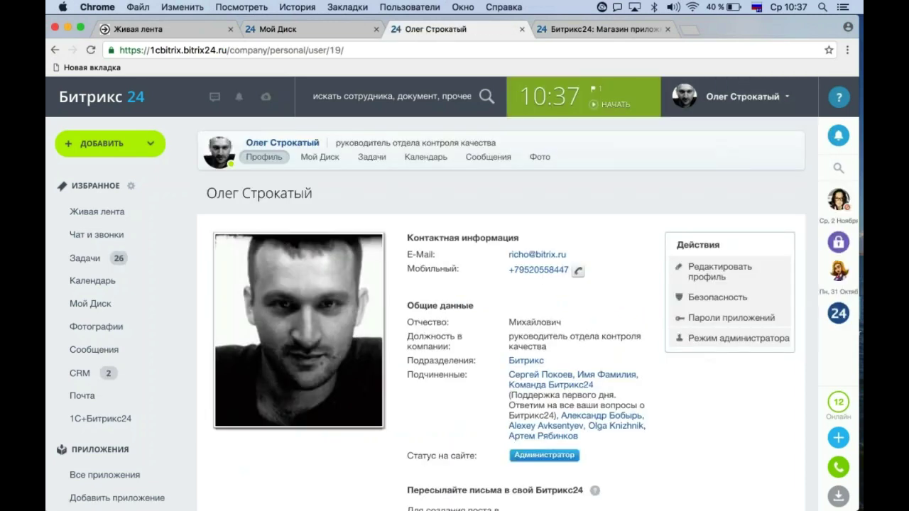
left_click(721, 341)
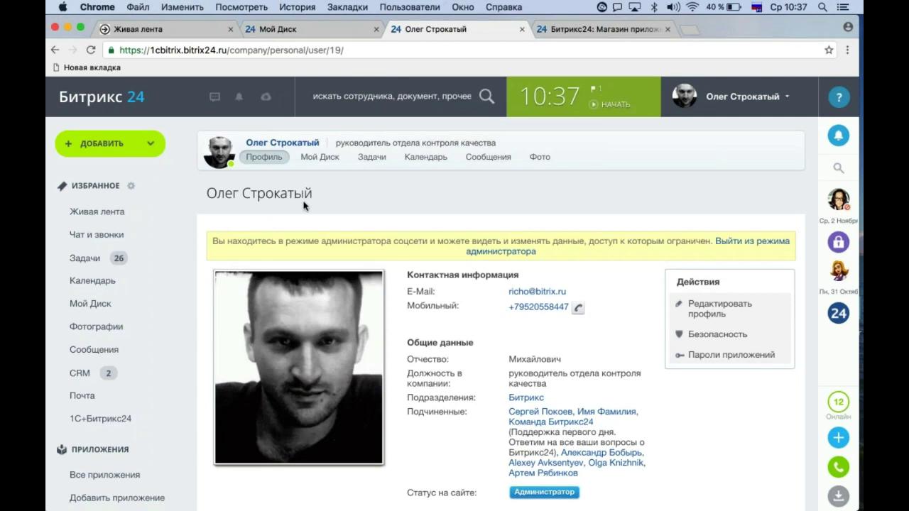
From Живая лента, open the profile of the author of the latest post and go to that colleague's disk.
left_click(93, 214)
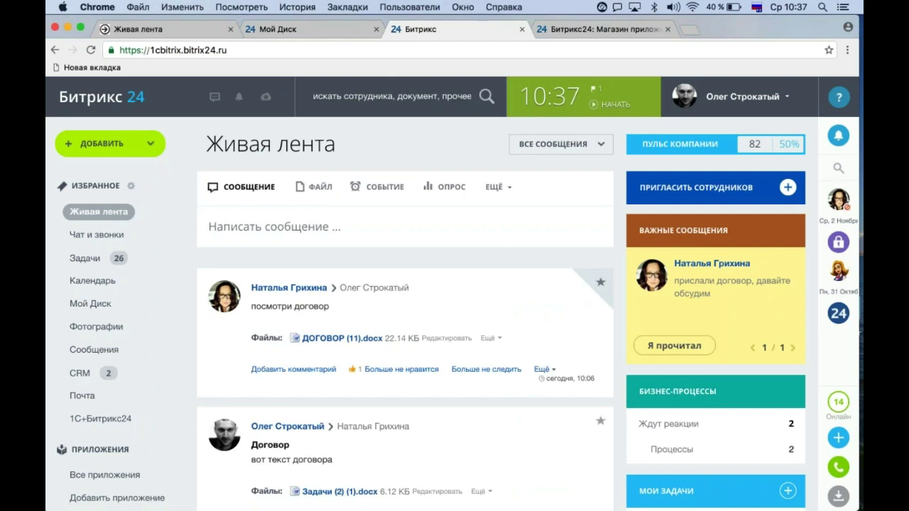
mouse_move(291, 293)
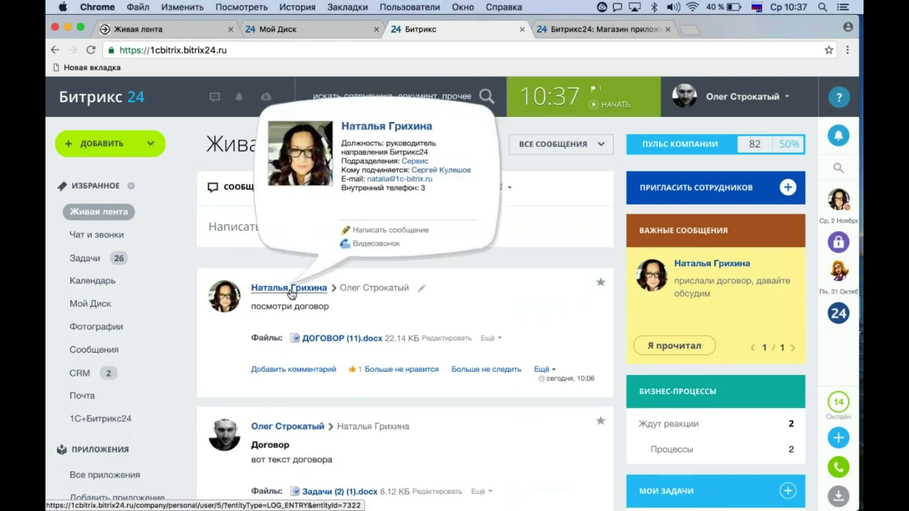
left_click(291, 293)
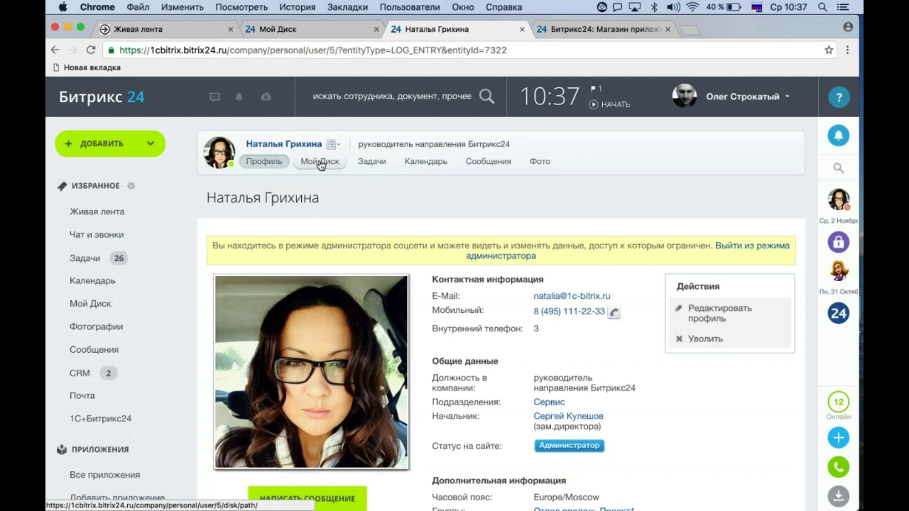
left_click(320, 163)
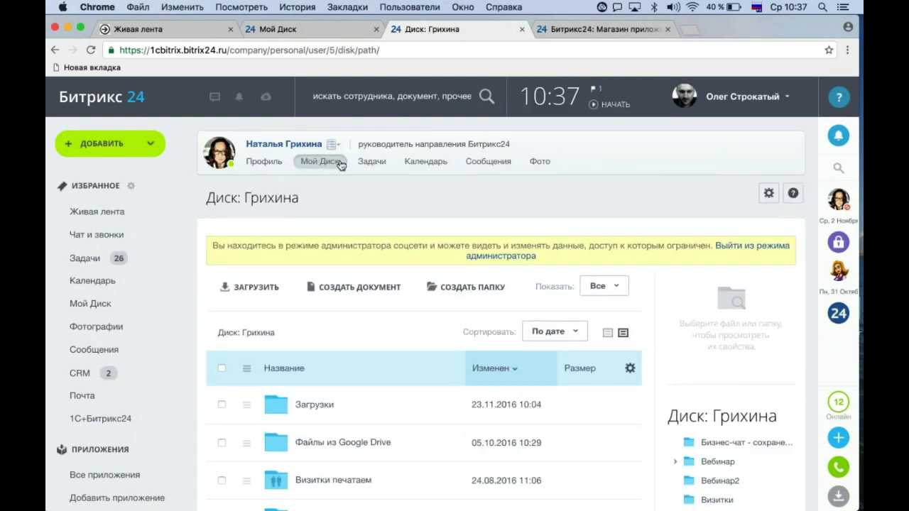
In the access rights of the colleague's disk, set the disk owner's access to Редактирование and save.
left_click(768, 195)
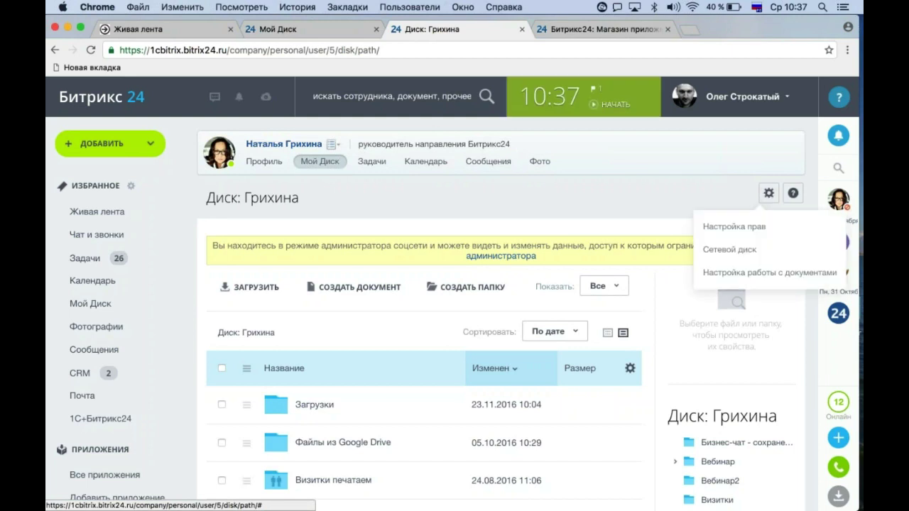
left_click(734, 227)
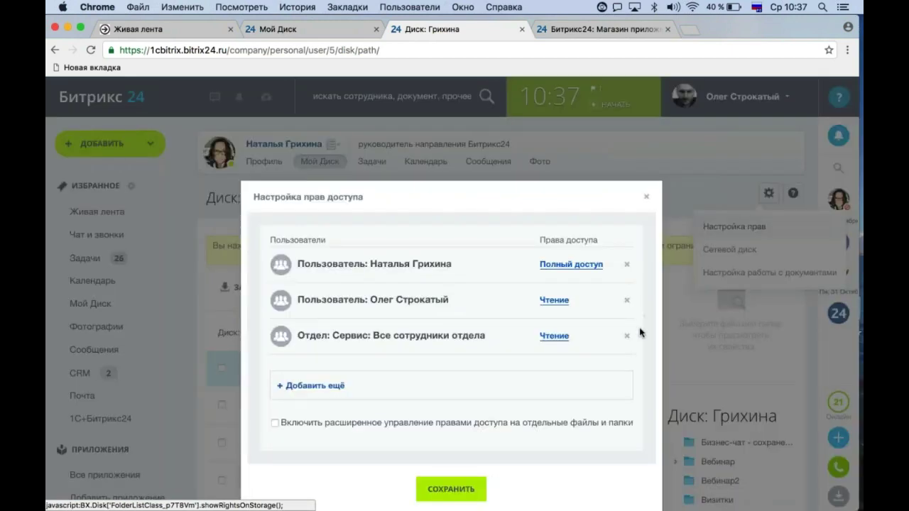
scroll(547, 215, "down", 2)
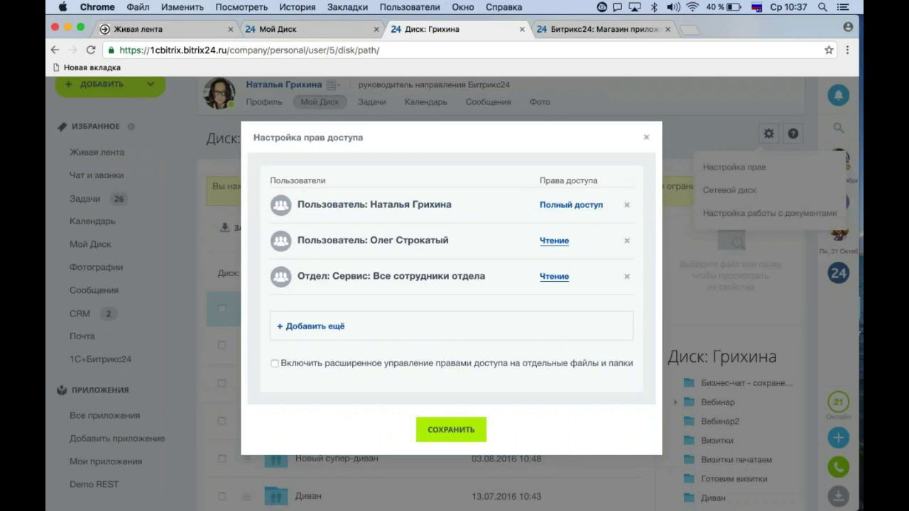
left_click(571, 204)
left_click(564, 255)
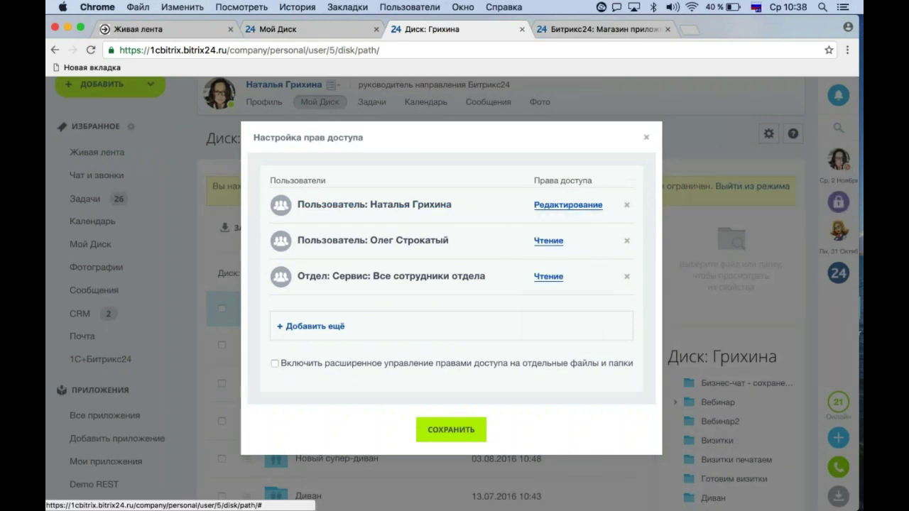
left_click(450, 429)
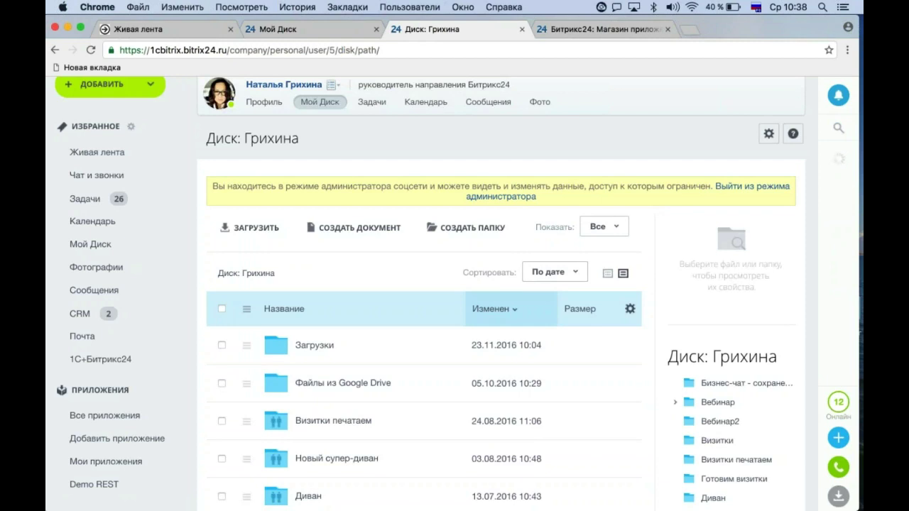
View the deleted files in the recycle bin of the colleague's disk.
left_click(603, 227)
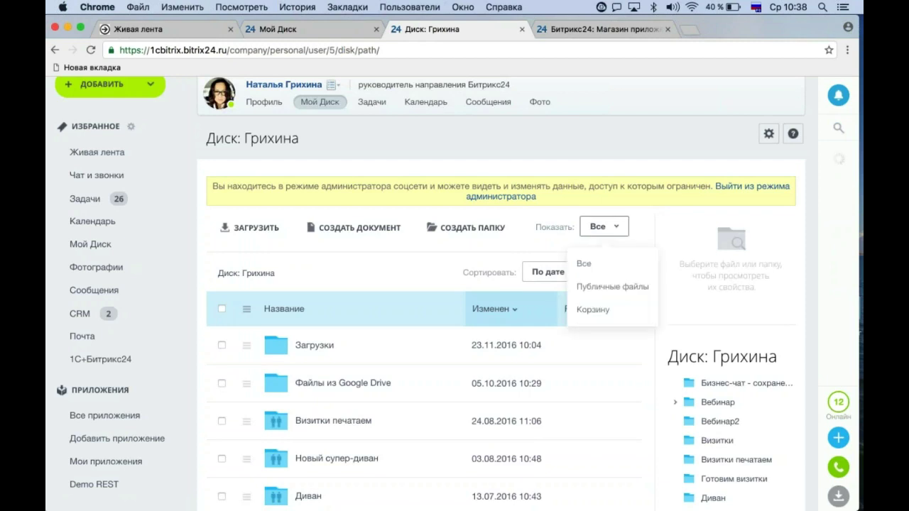
left_click(618, 313)
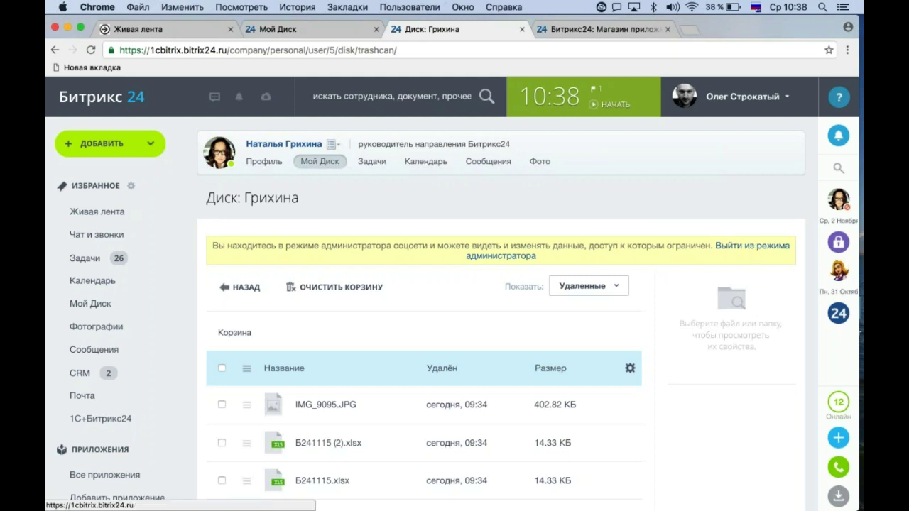
left_click(851, 374)
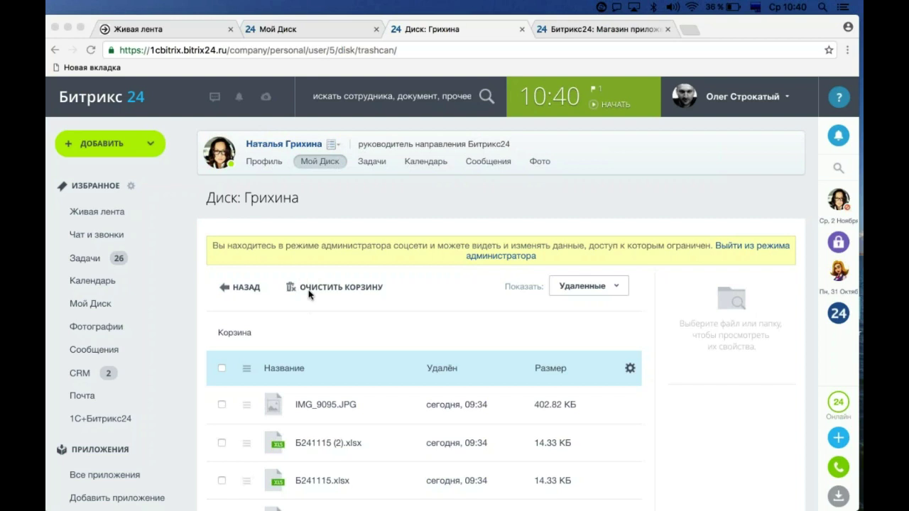
Start the working day in the time tracker and close its panel.
left_click(584, 99)
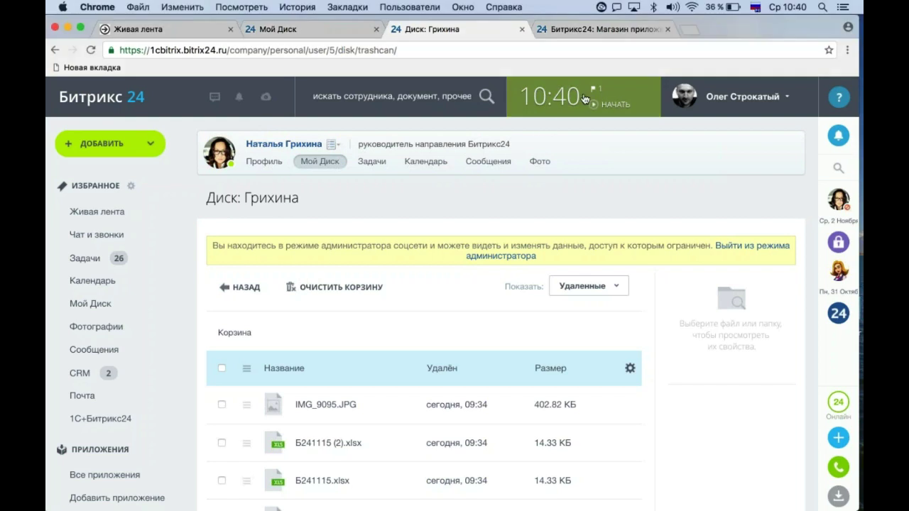
left_click(584, 99)
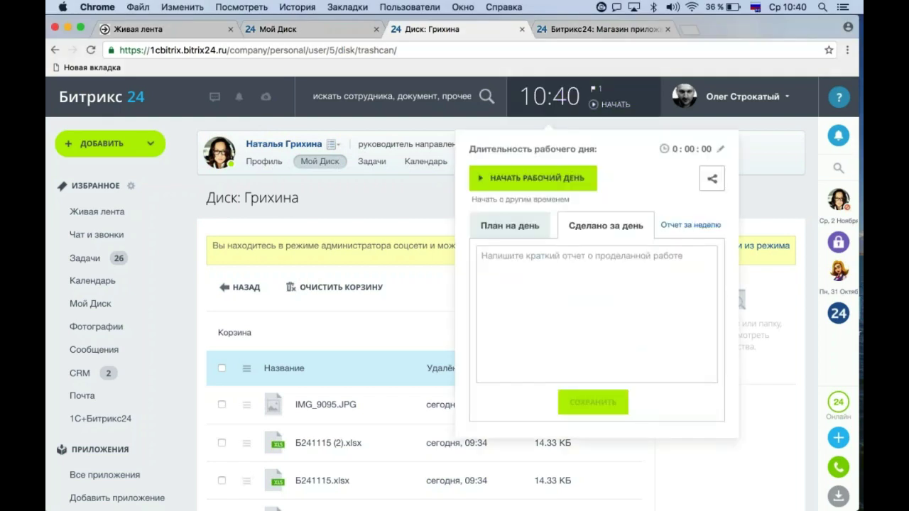
left_click(533, 177)
left_click(396, 210)
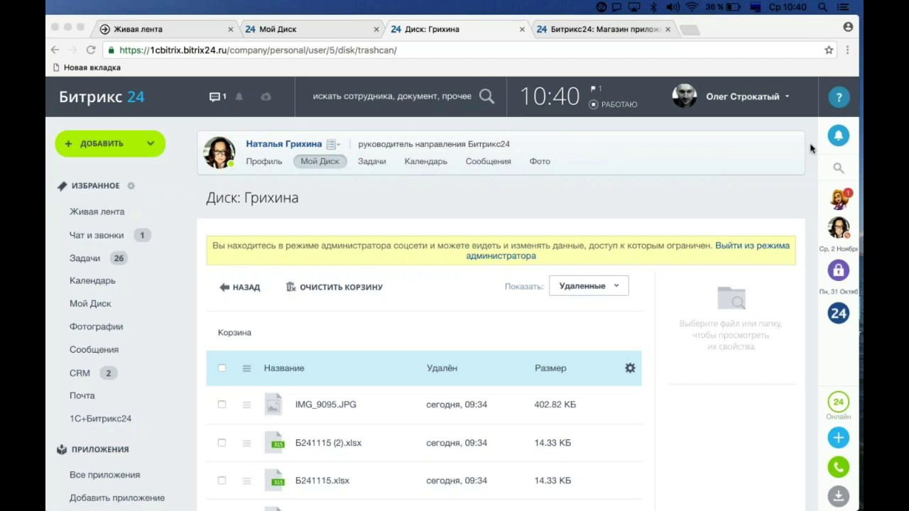
View the chat with the colleague in the Битрикс24 messenger window and return to the portal in Chrome.
left_click(841, 234)
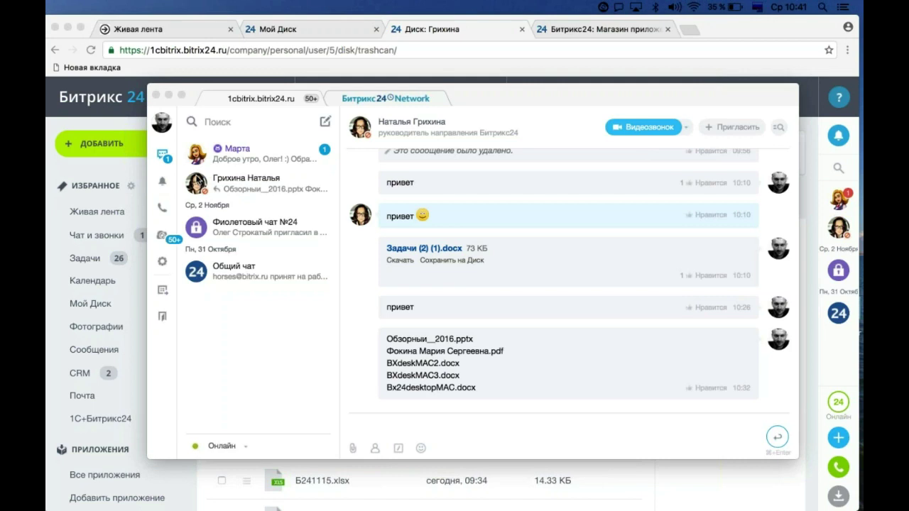
left_click(196, 81)
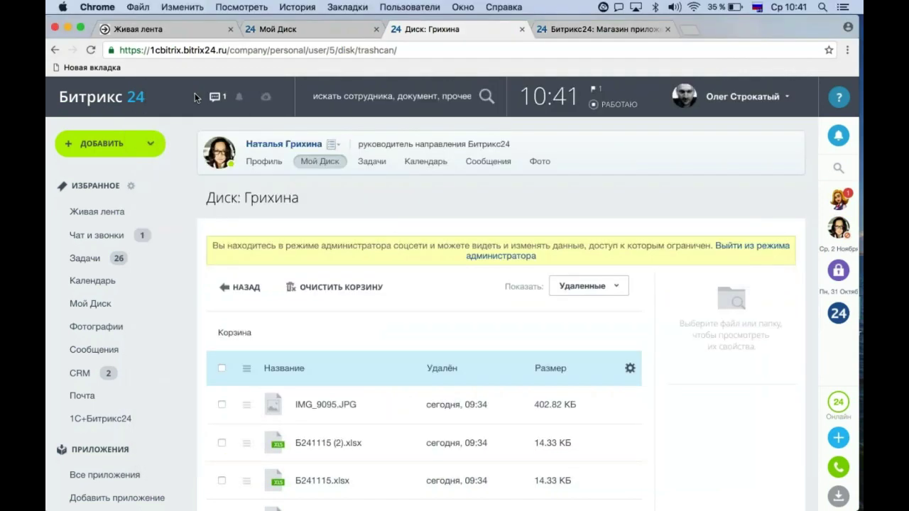
Begin a new message in Живая лента and show its file attachment options.
left_click(127, 211)
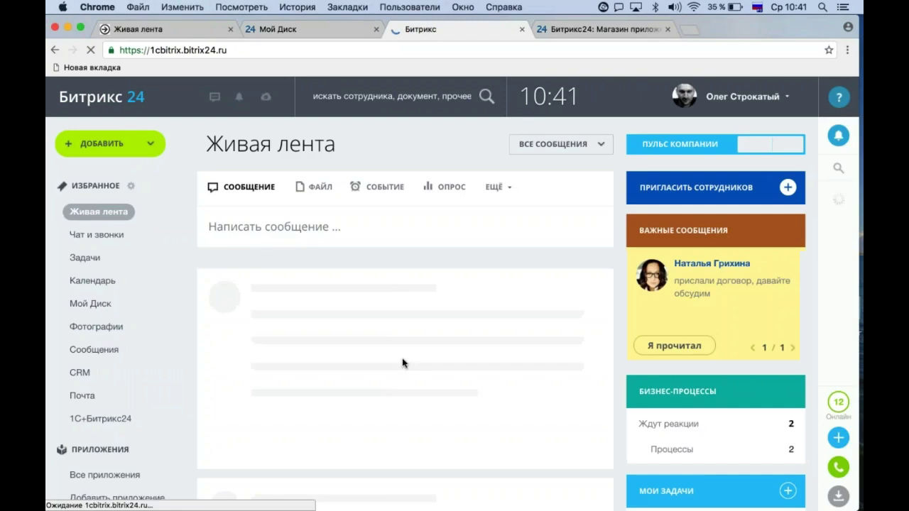
left_click(312, 227)
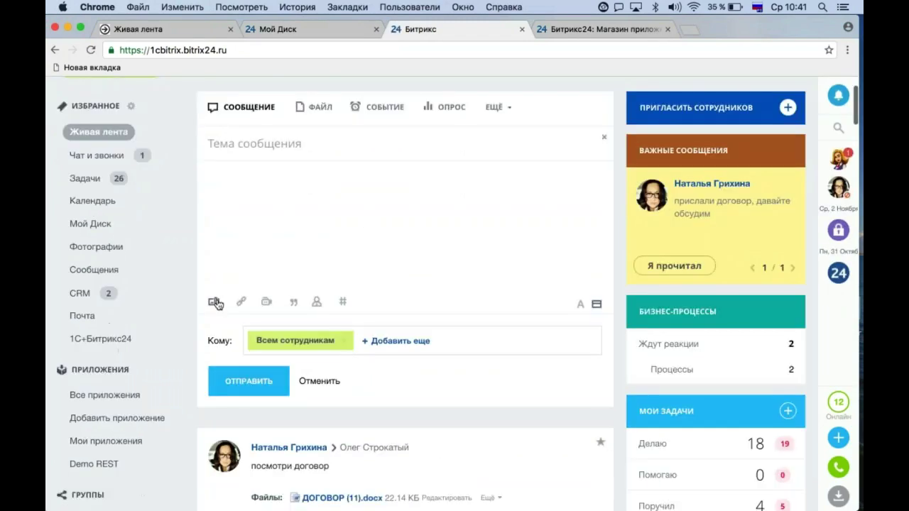
left_click(213, 302)
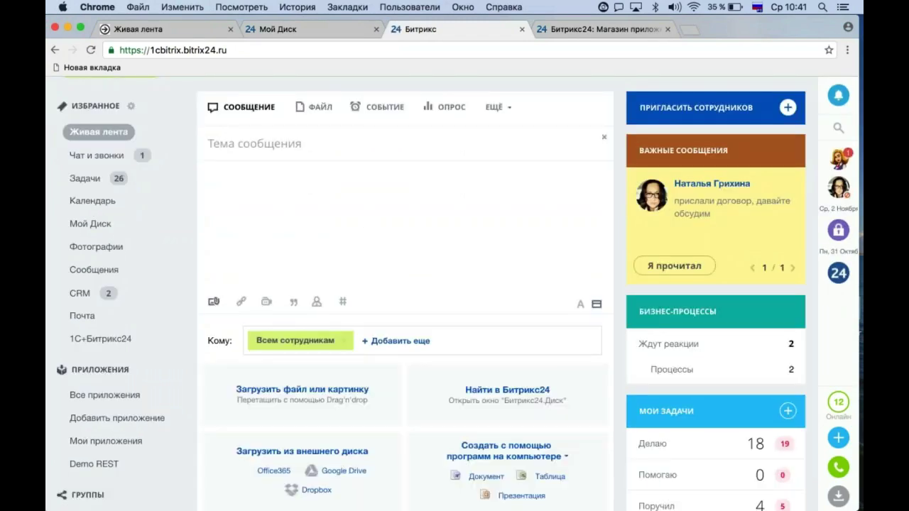
scroll(338, 344, "down", 3)
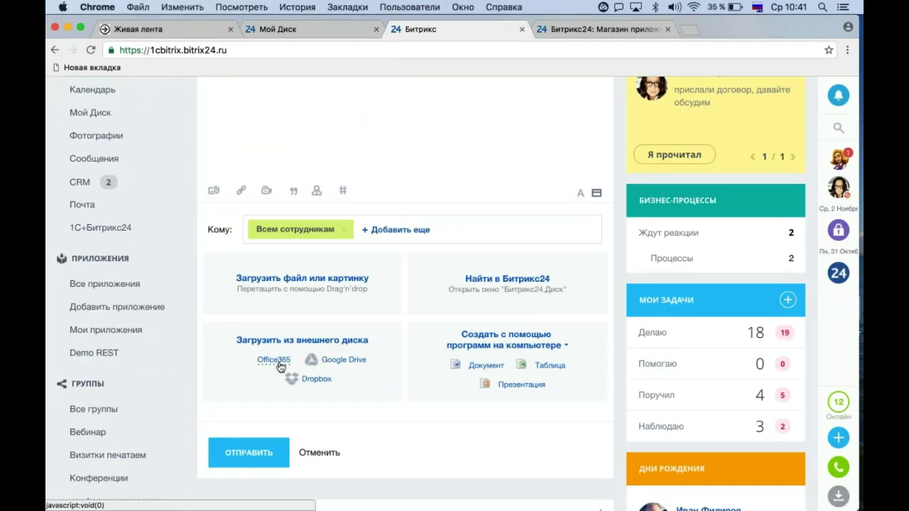
Browse Google Drive, Office365, OneDrive, Яндекс.Диск and Dropbox as external sources for message attachments, then cancel the document selection.
left_click(343, 359)
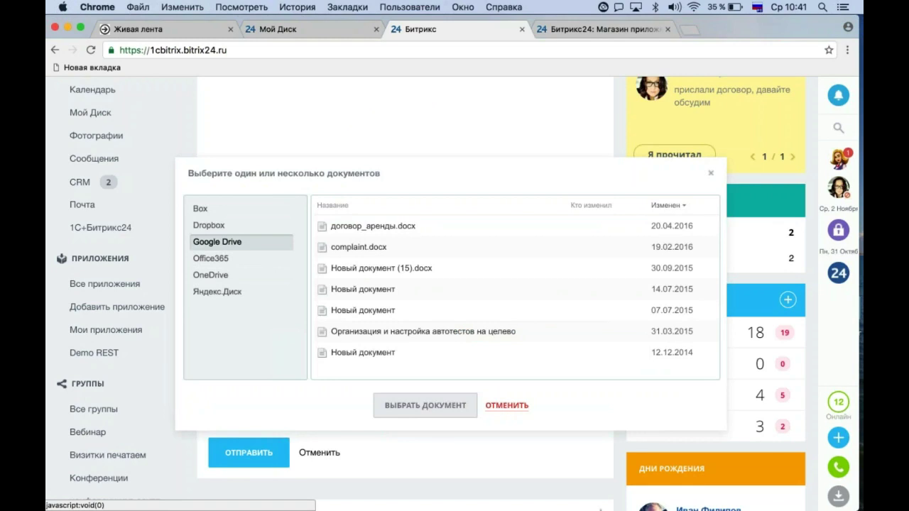
left_click(229, 259)
left_click(221, 277)
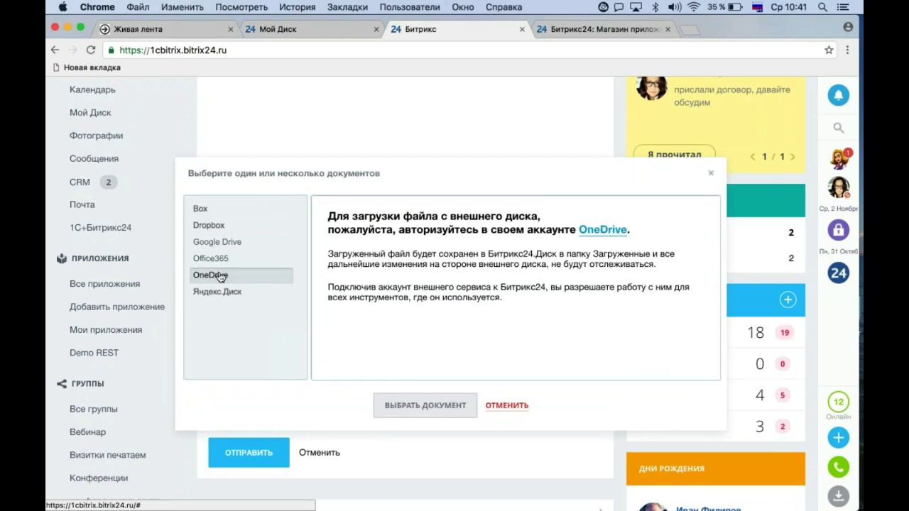
left_click(221, 292)
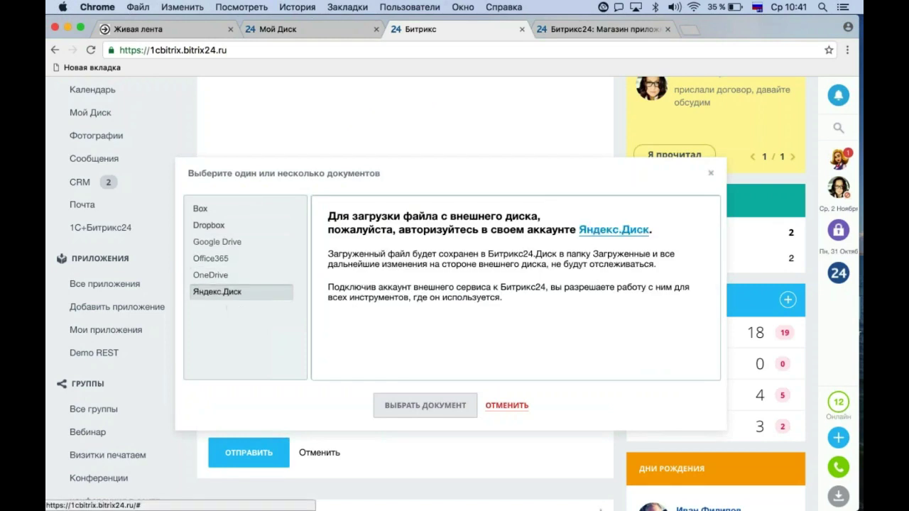
left_click(224, 232)
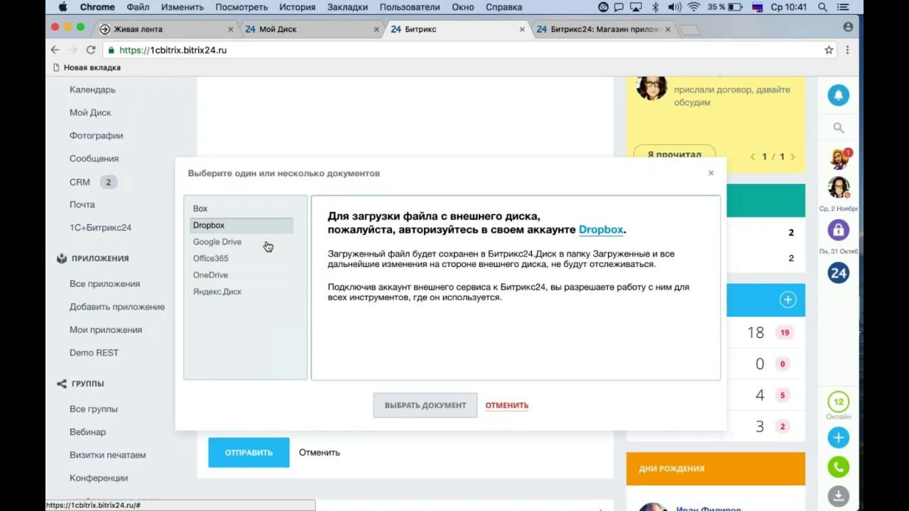
mouse_move(843, 363)
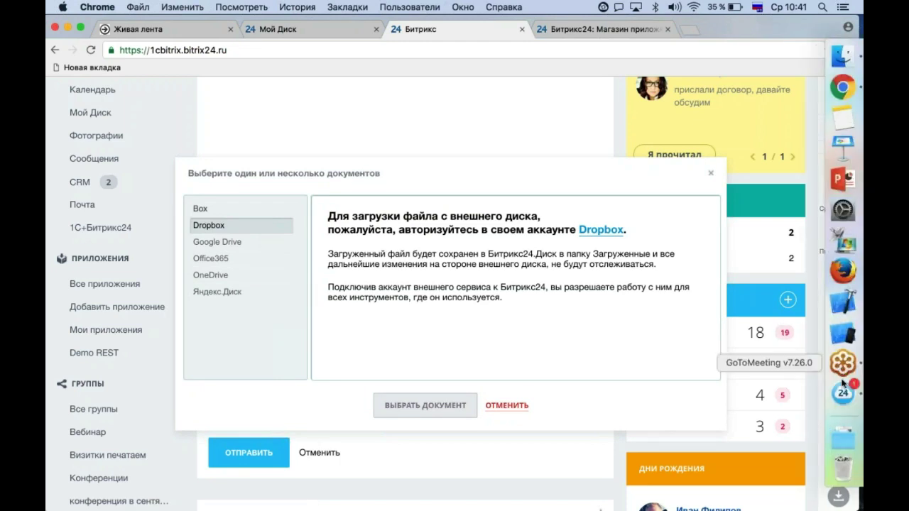
left_click(843, 364)
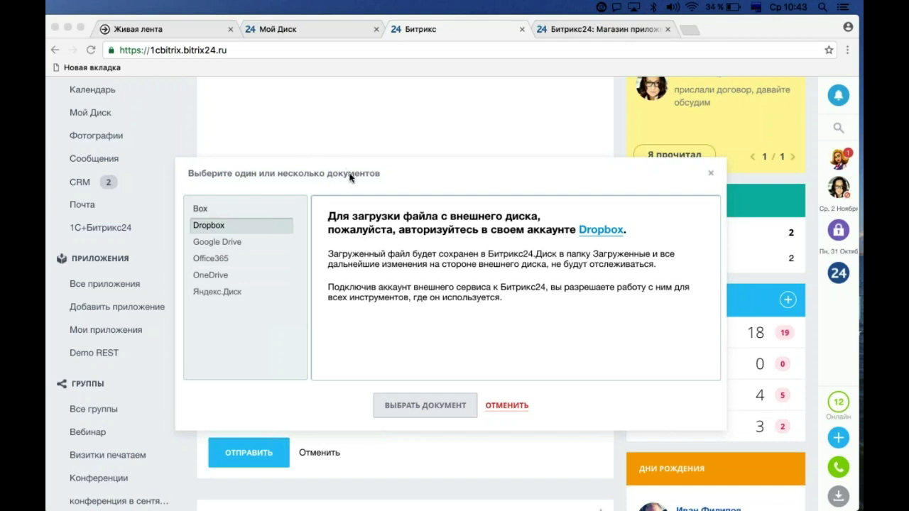
left_click(215, 417)
left_click(507, 405)
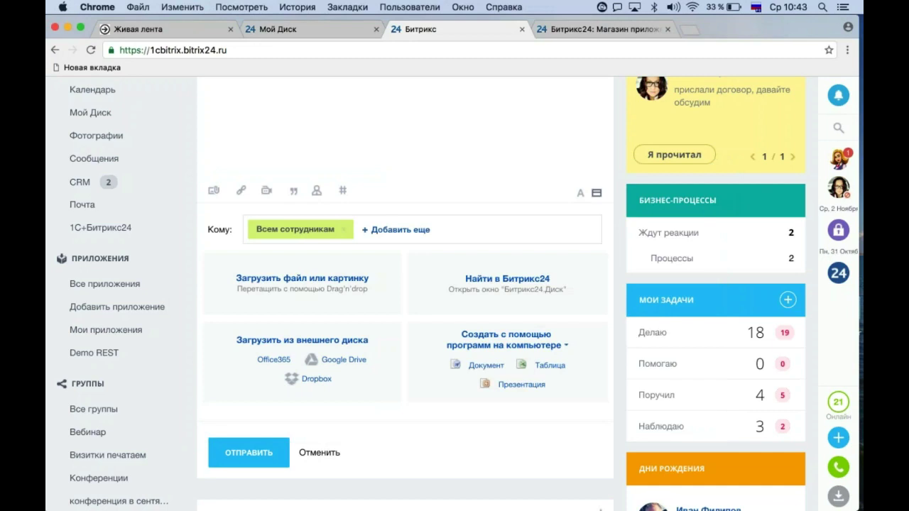
Leave the unsent message and open the Мой Диск page.
scroll(107, 298, "up", 3)
left_click(107, 302)
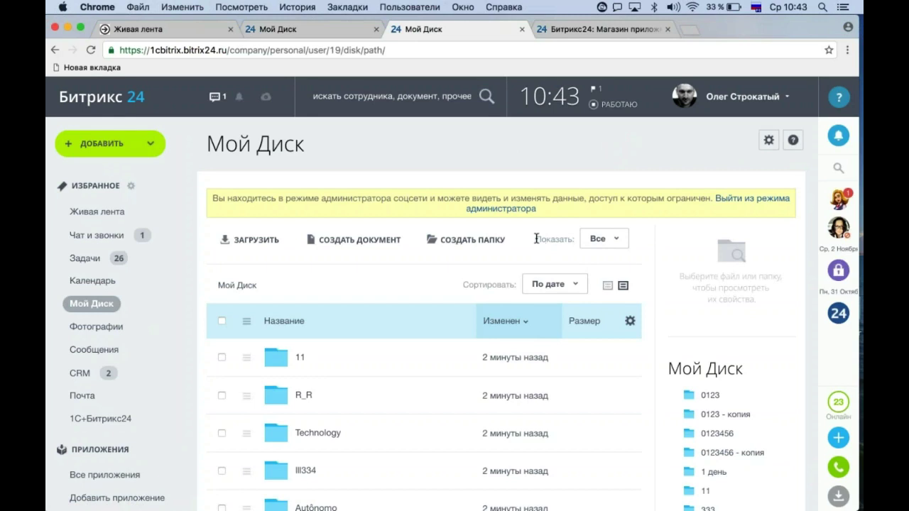
Leave the social network administrator mode and show only the recycle bin (Корзина) of Мой Диск.
left_click(752, 205)
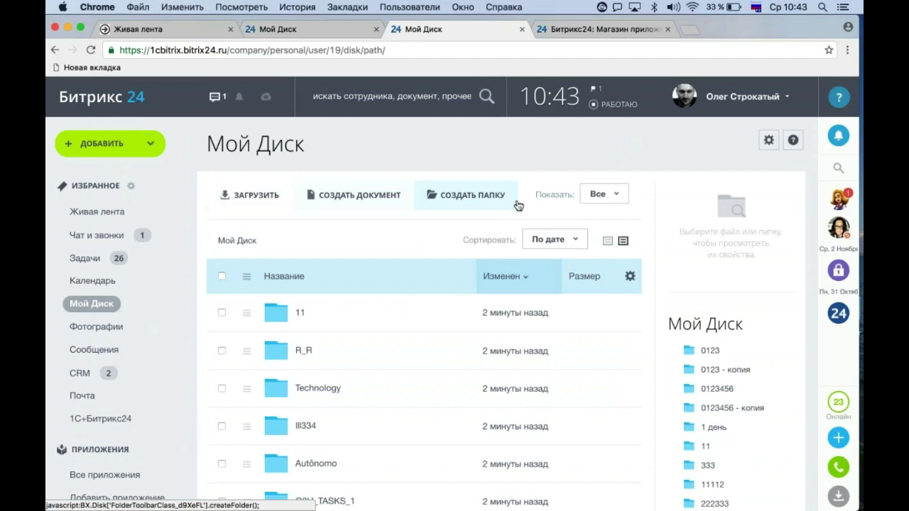
left_click(625, 202)
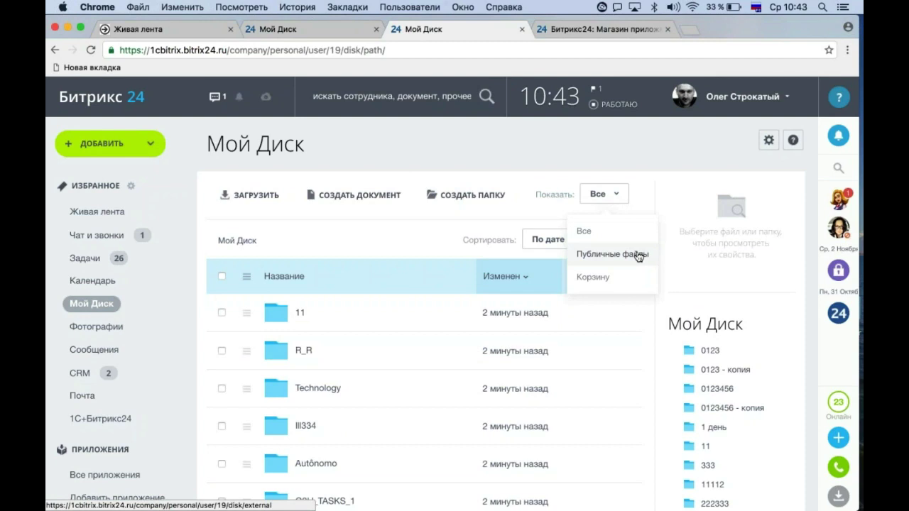
left_click(601, 282)
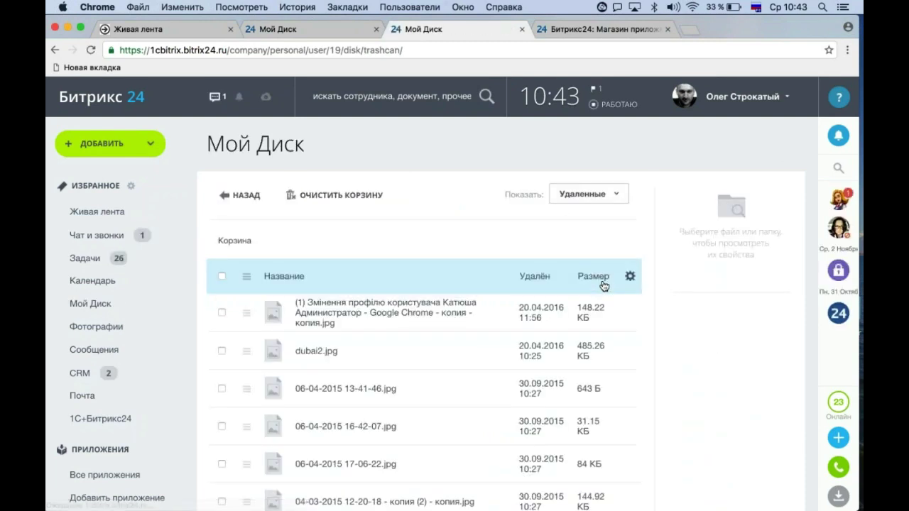
View the deleted files in Корзина and open the prompt for emptying the recycle bin, then cancel it.
scroll(603, 286, "down", 3)
scroll(602, 285, "up", 3)
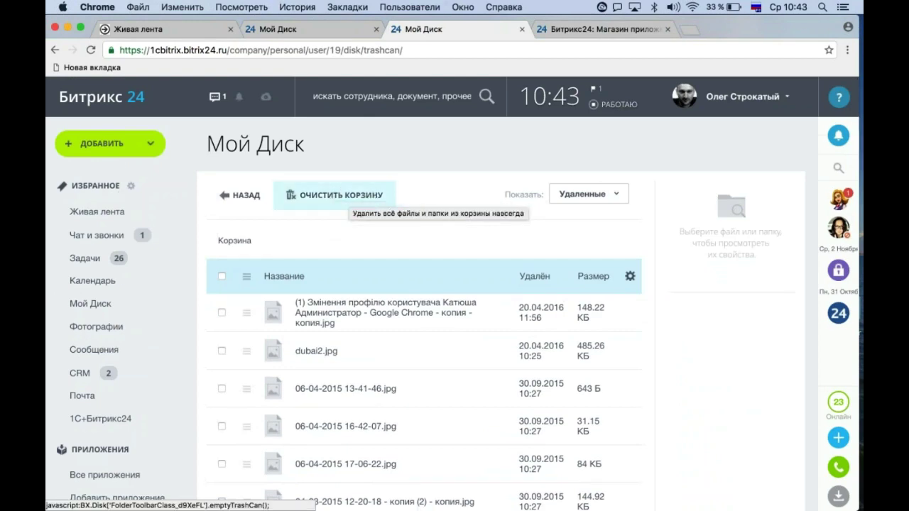
left_click(341, 196)
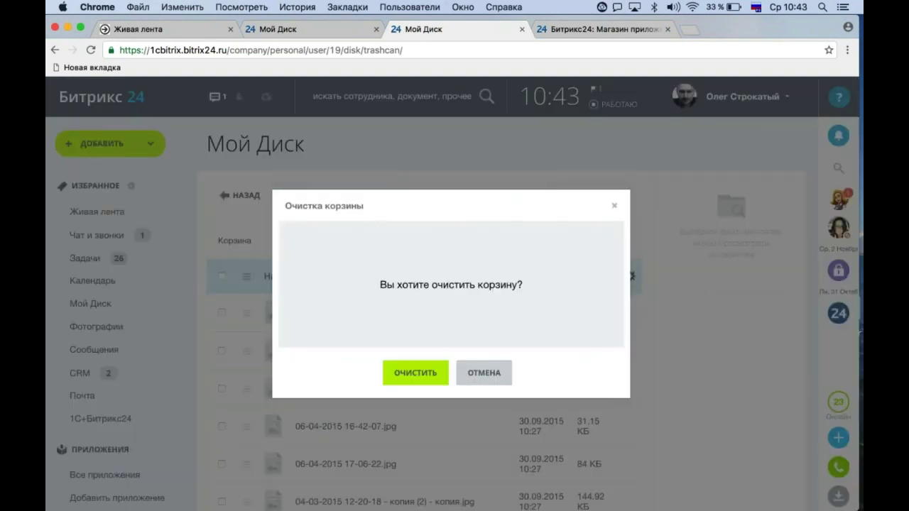
left_click(481, 374)
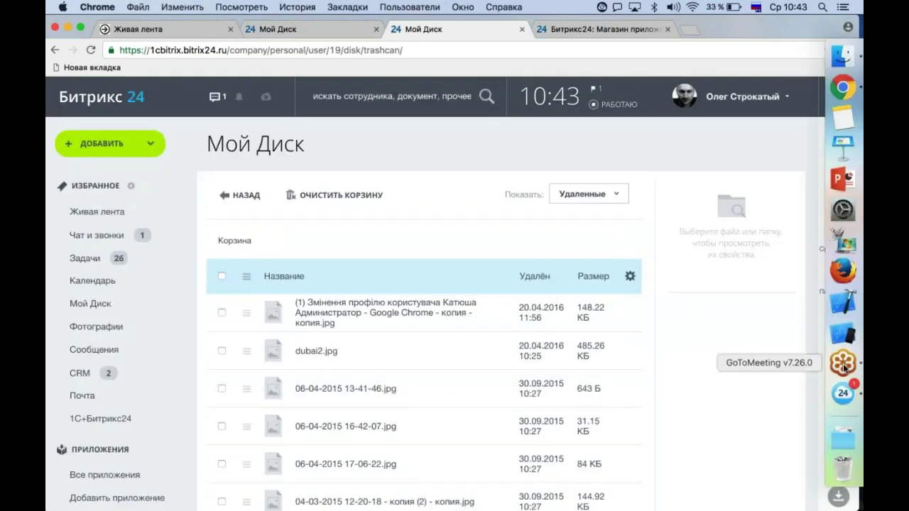
left_click(842, 363)
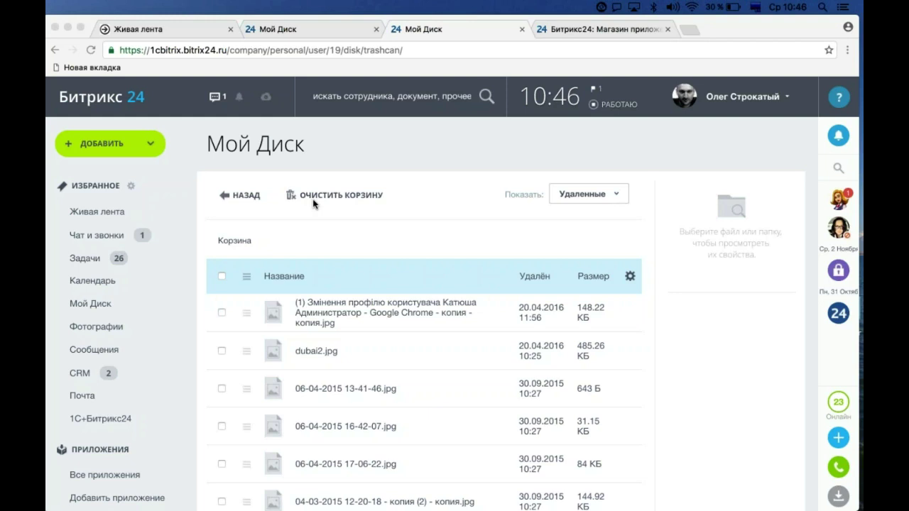
left_click(204, 360)
left_click(203, 357)
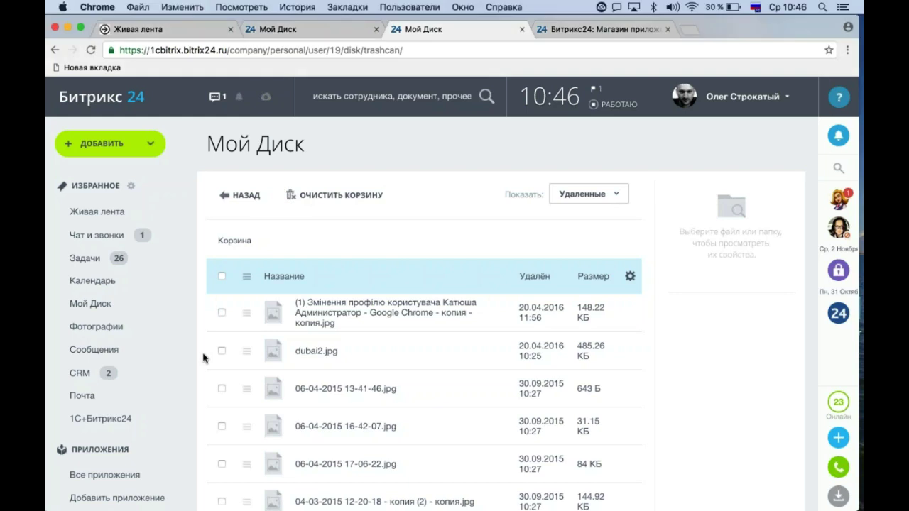
Return to Живая лента, begin a new message to all employees and expand its file upload options.
left_click(124, 209)
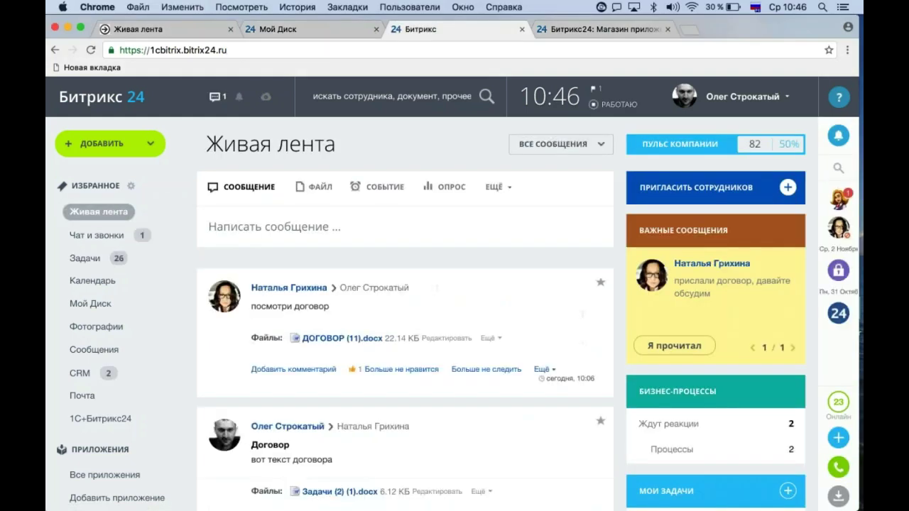
scroll(271, 158, "down", 2)
left_click(269, 186)
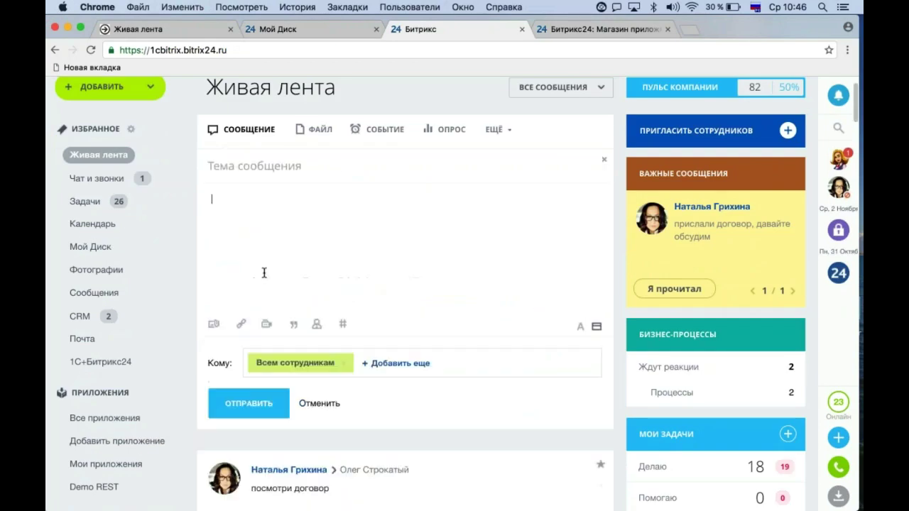
scroll(263, 272, "down", 2)
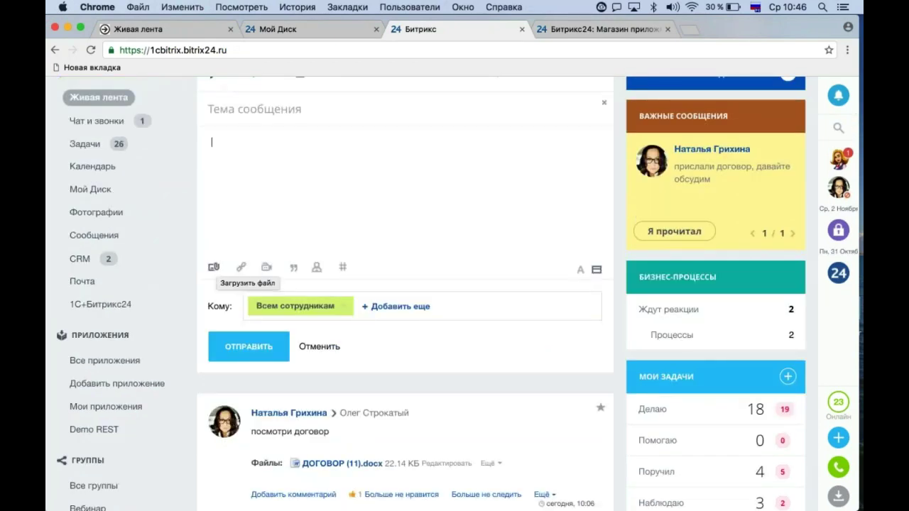
left_click(213, 266)
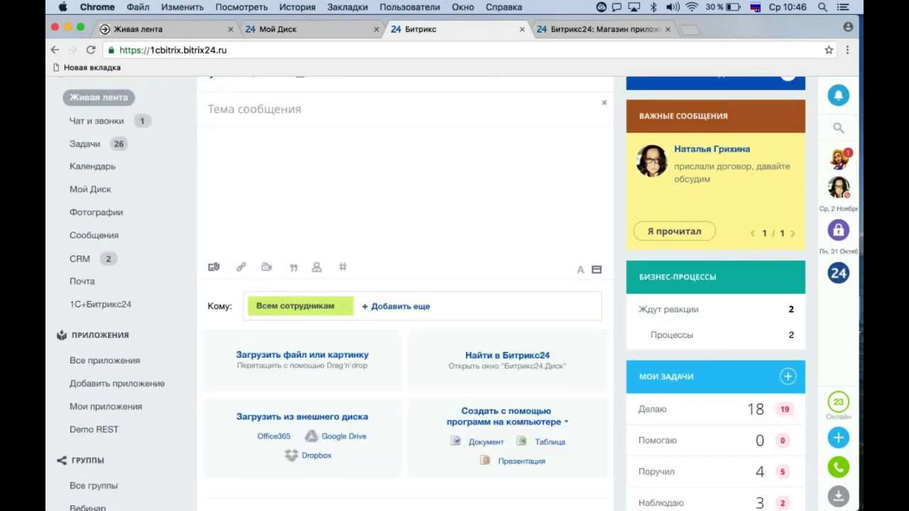
scroll(312, 263, "down", 4)
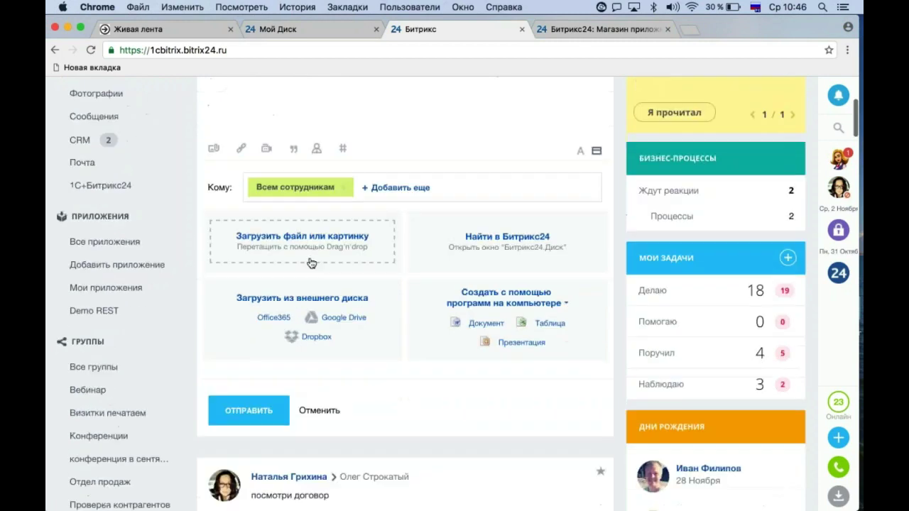
View Google Drive, Dropbox, Office365 and Яндекс.Диск in the external document selection dialog, then cancel it.
left_click(344, 318)
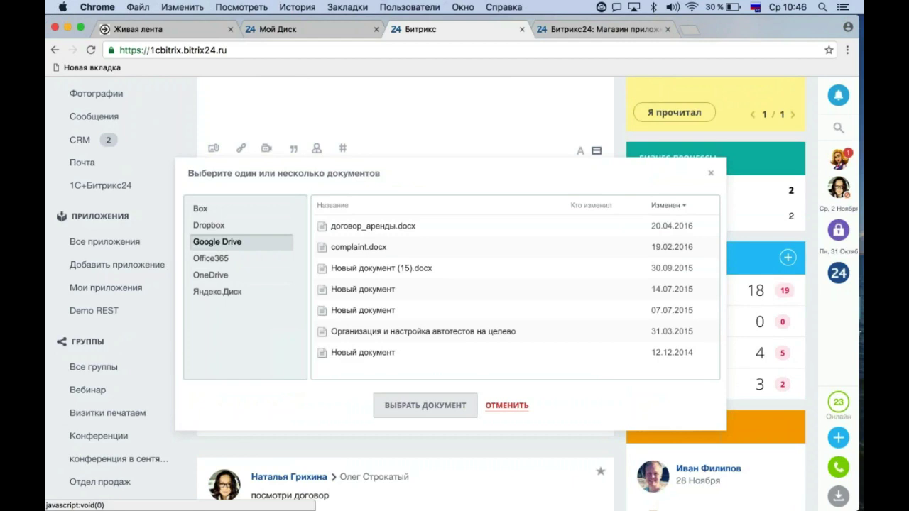
left_click(211, 229)
left_click(217, 243)
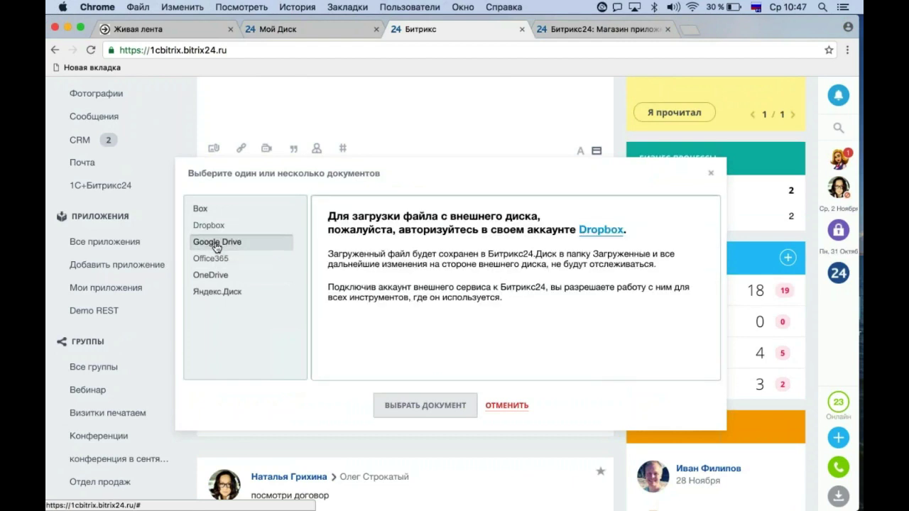
left_click(213, 261)
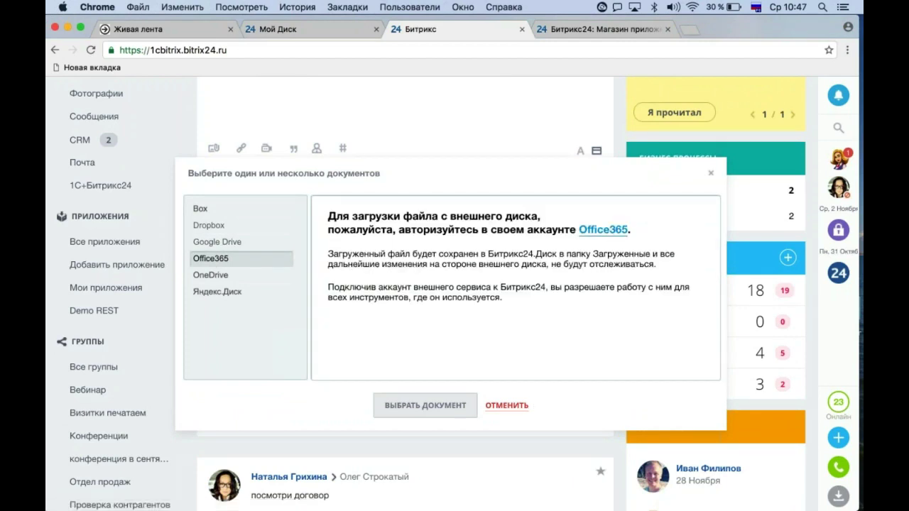
left_click(270, 293)
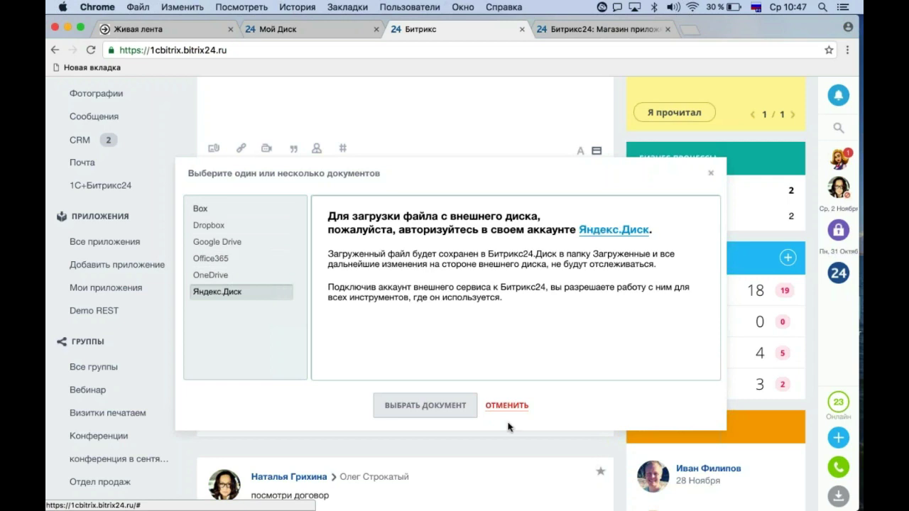
left_click(506, 406)
mouse_move(851, 376)
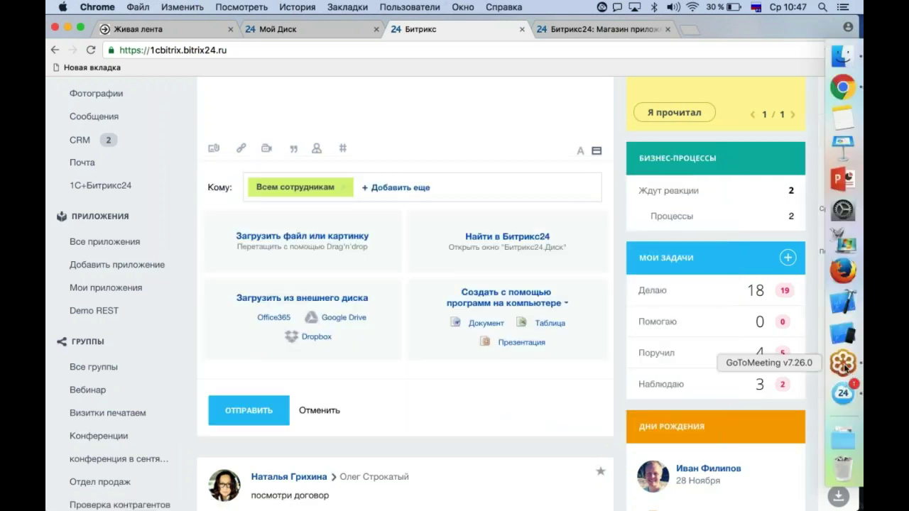
left_click(849, 370)
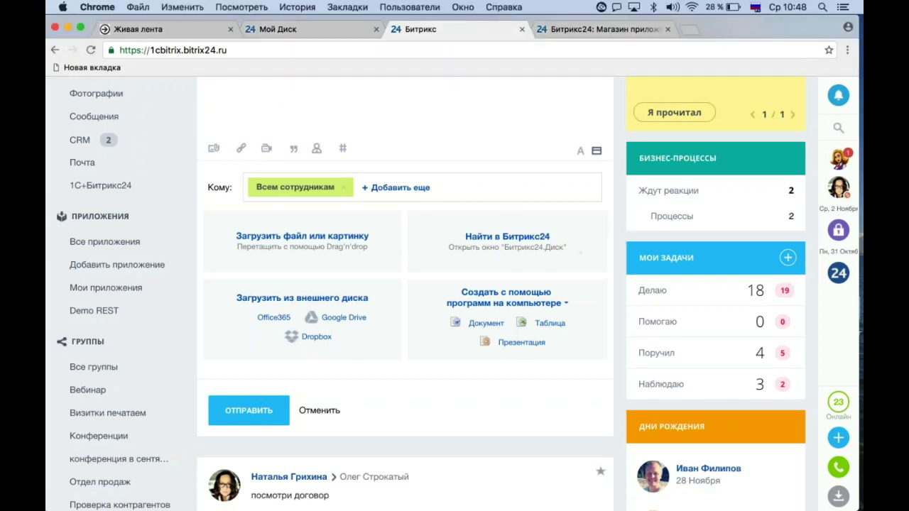
Leave the unsent message, go to Мой Диск and from there open the Настройки портала page.
scroll(106, 241, "up", 5)
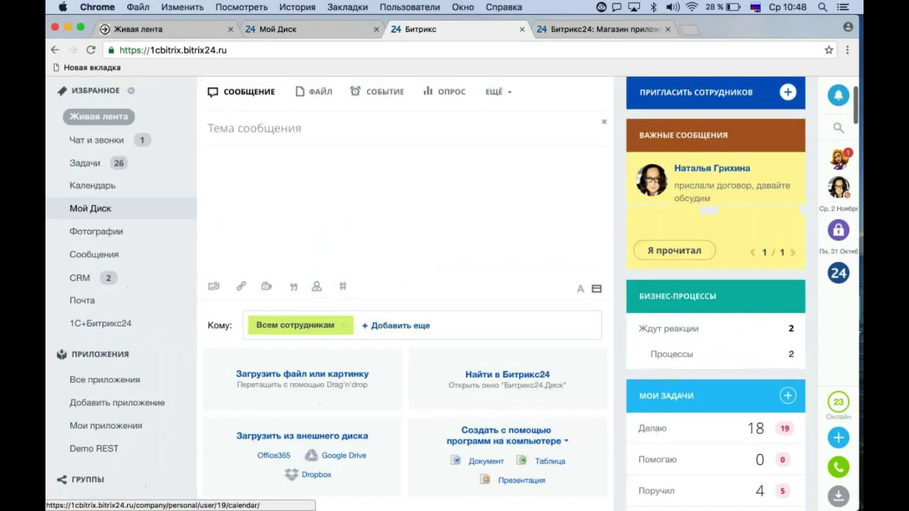
left_click(105, 227)
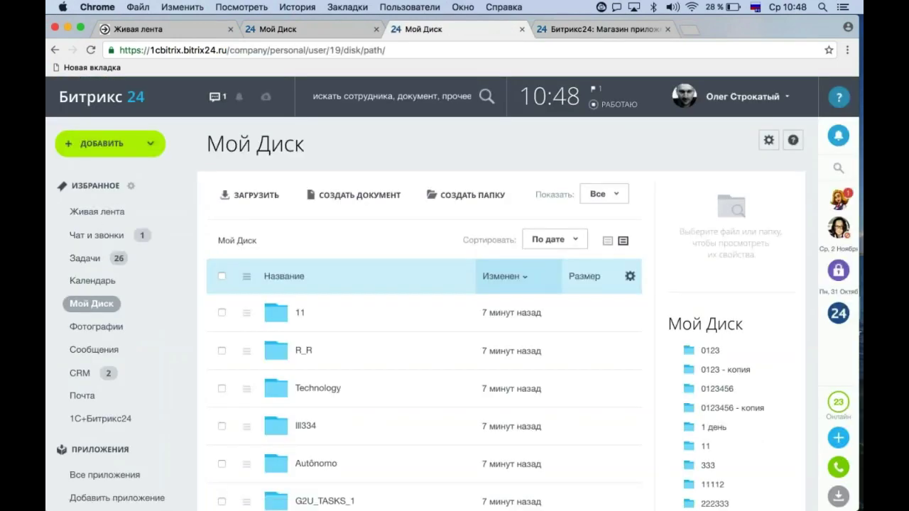
scroll(454, 298, "down", 3)
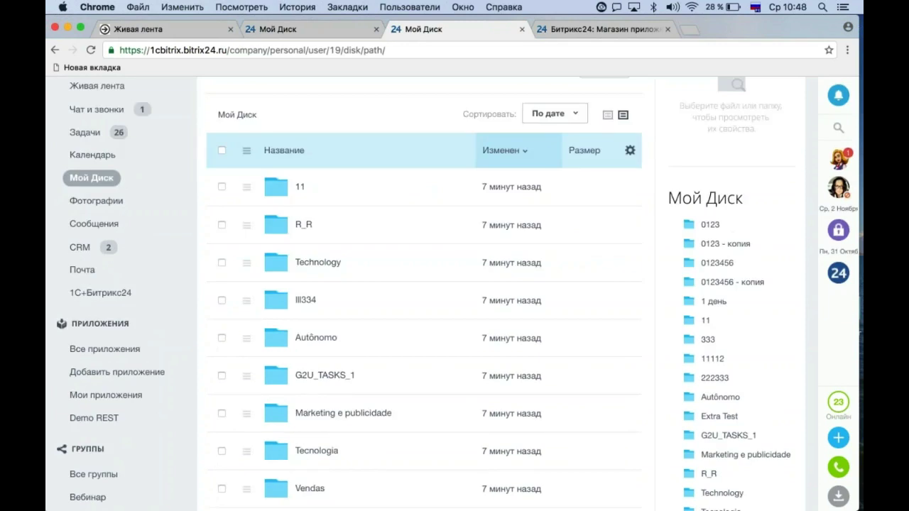
scroll(92, 417, "down", 20)
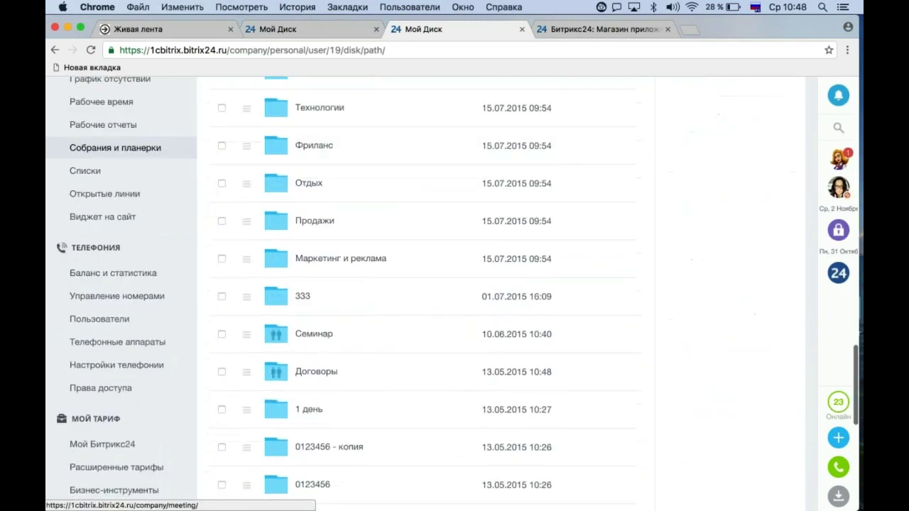
scroll(114, 213, "down", 6)
left_click(131, 330)
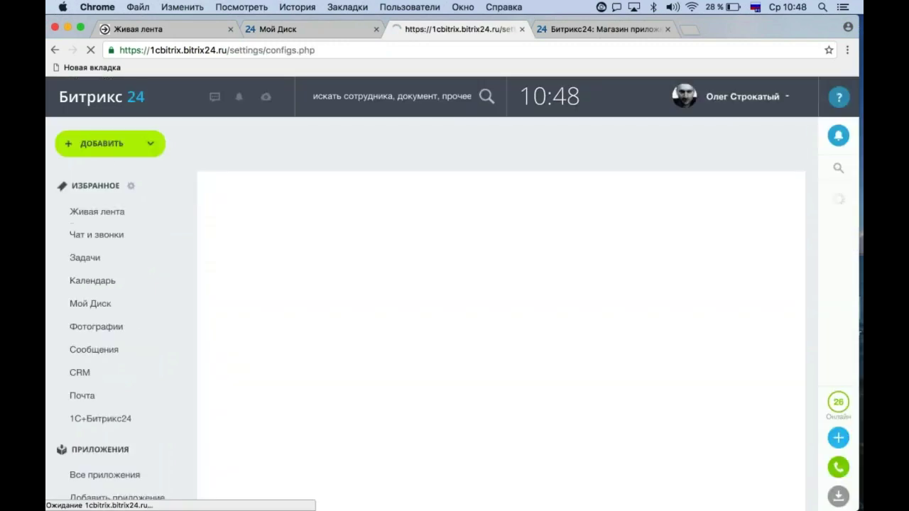
View the available viewers for the Просматривать документы с помощью setting and dismiss the choice without changing it.
scroll(716, 455, "down", 3)
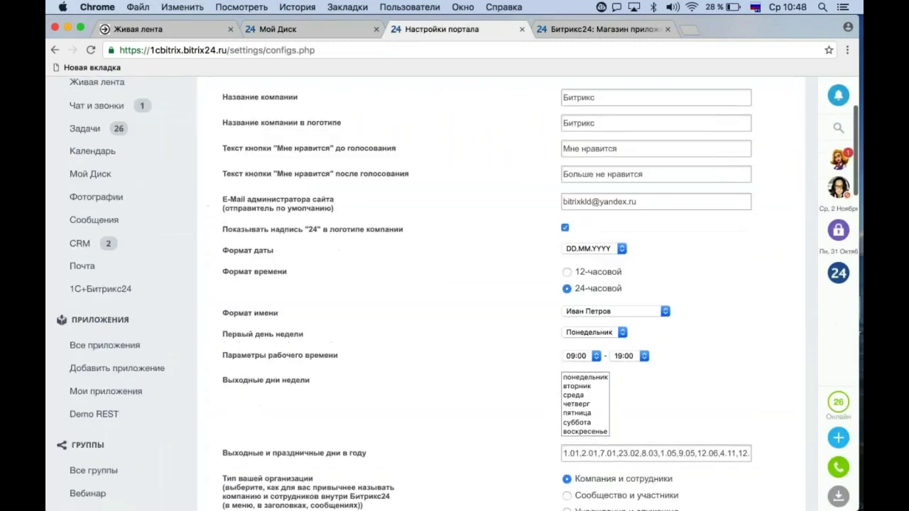
scroll(224, 257, "down", 6)
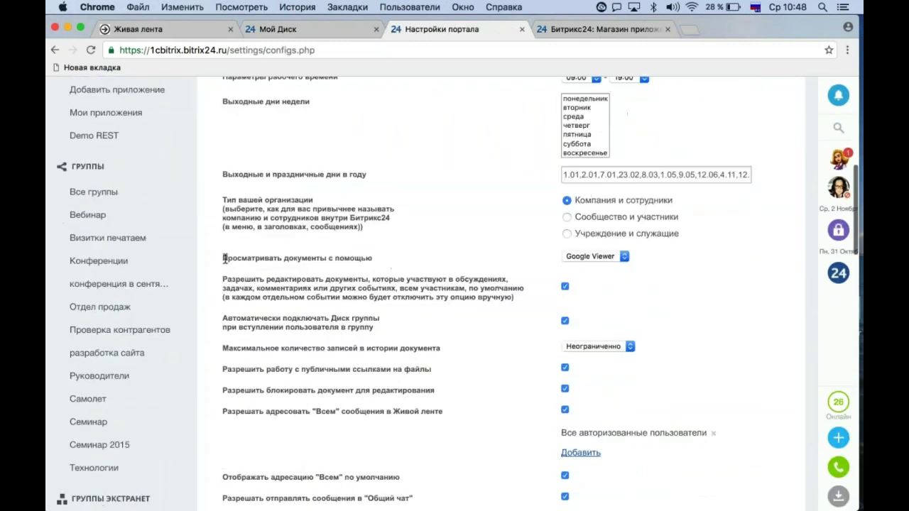
left_click_drag(224, 258, 379, 256)
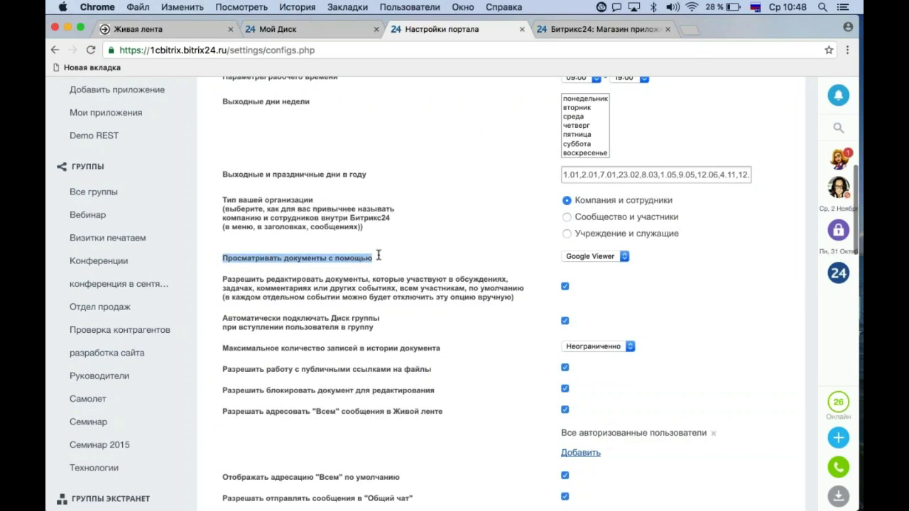
left_click(624, 259)
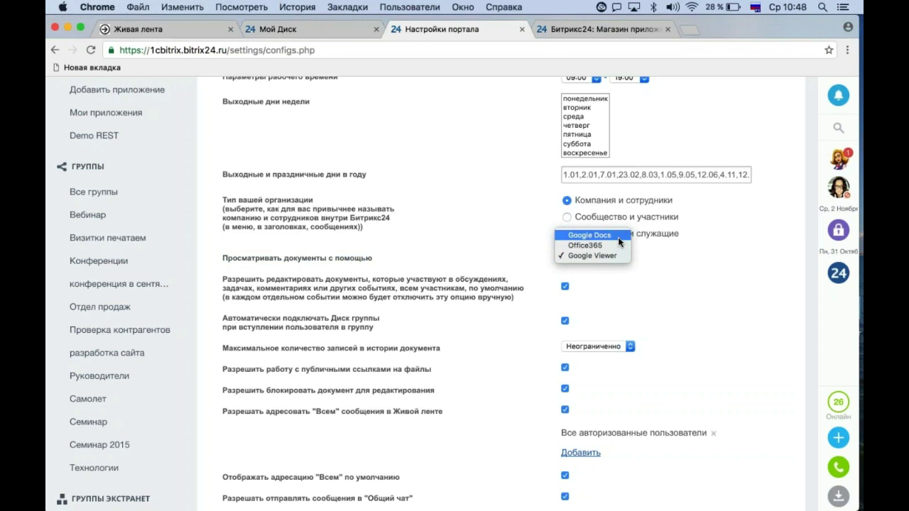
left_click(646, 294)
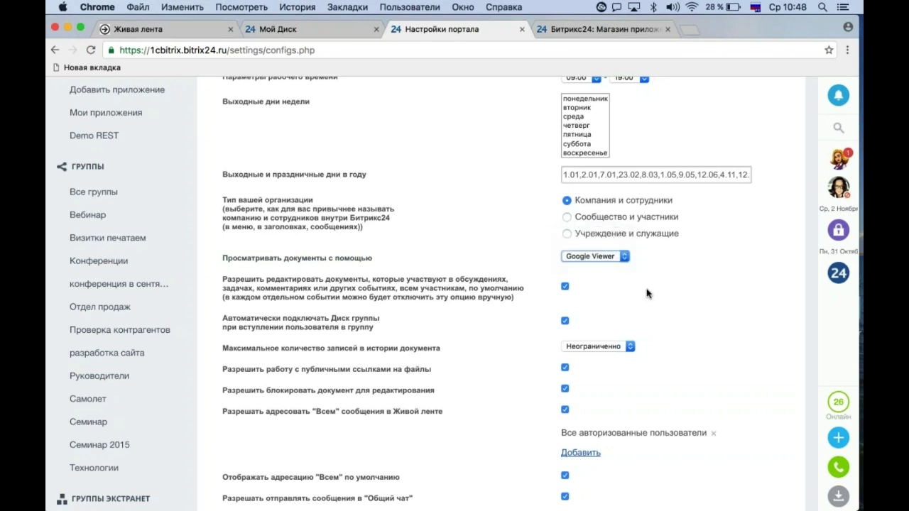
Examine the Разрешить работу с публичными ссылками на файлы option among the portal's document settings and toggle its checkbox.
scroll(647, 293, "down", 2)
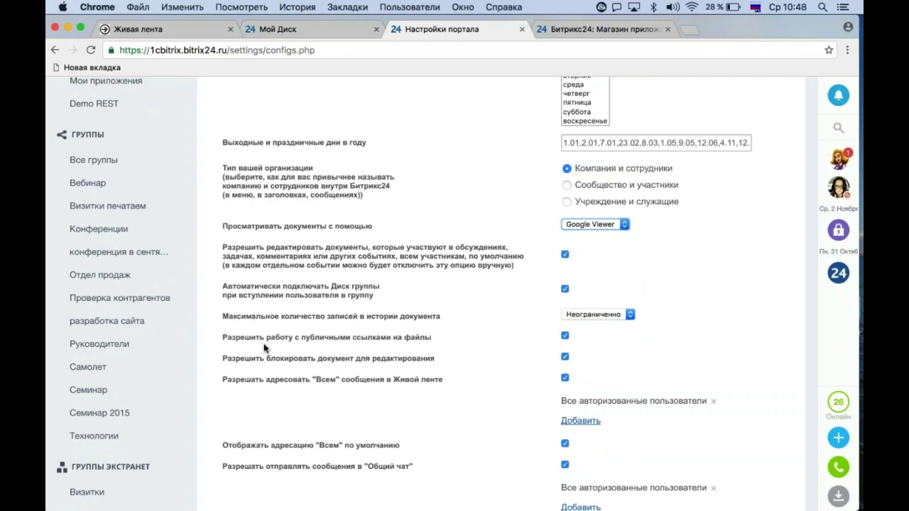
left_click_drag(223, 343, 437, 339)
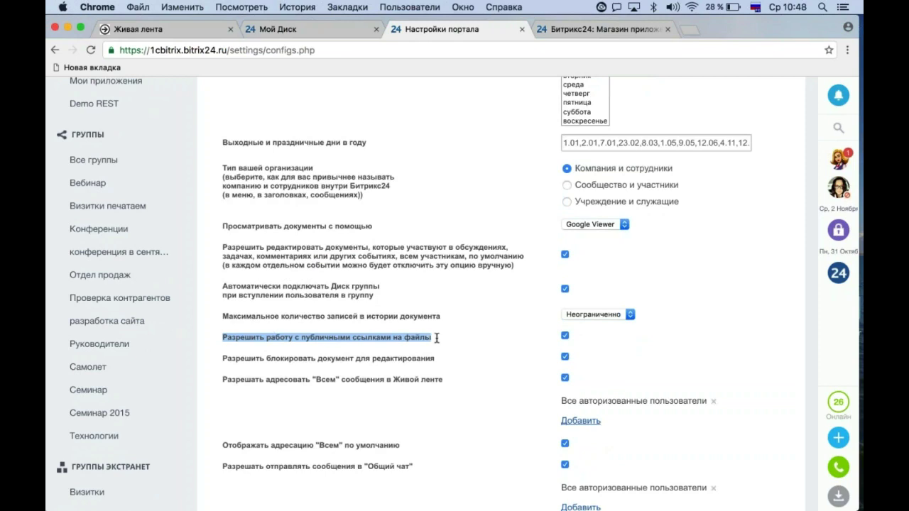
left_click(487, 363)
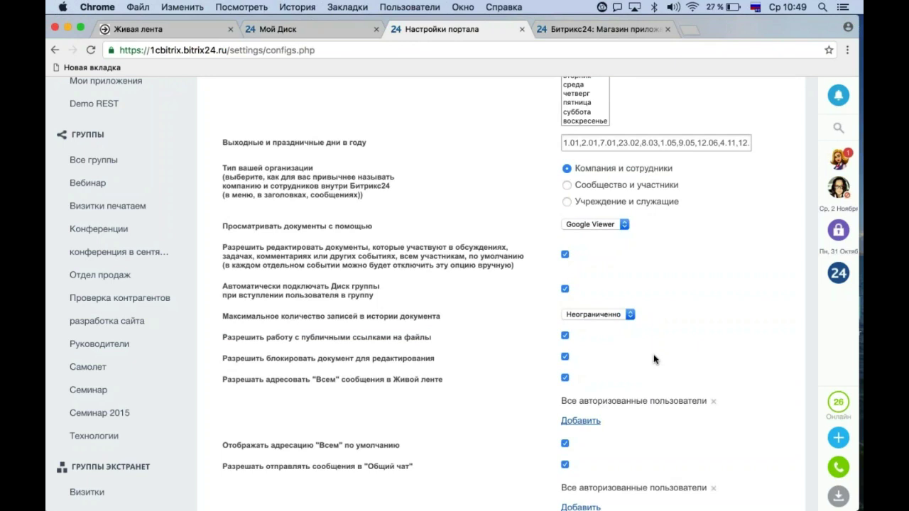
scroll(653, 359, "down", 1)
scroll(654, 359, "down", 1)
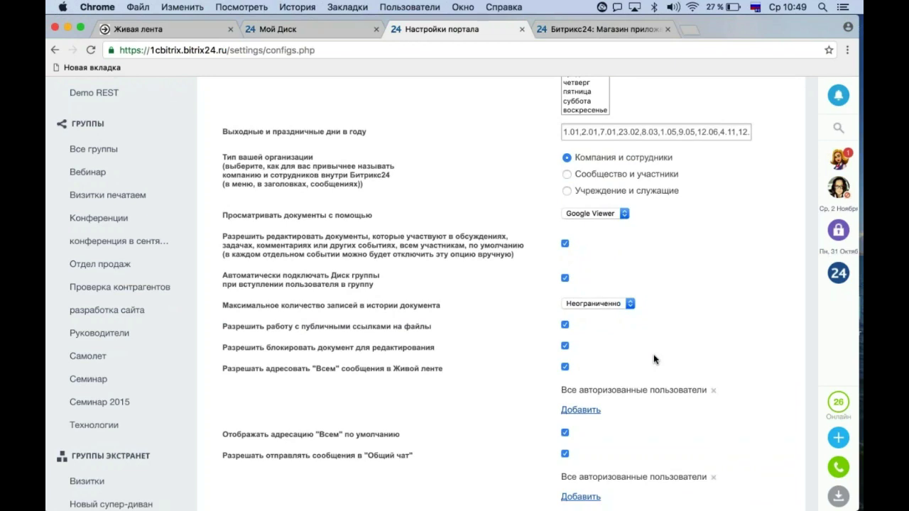
left_click(565, 325)
mouse_move(857, 341)
scroll(121, 381, "down", 15)
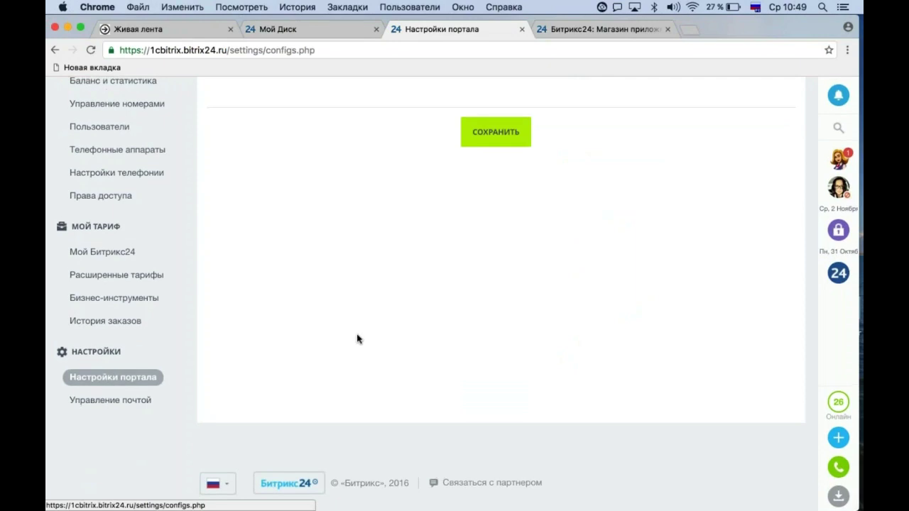
scroll(357, 338, "up", 15)
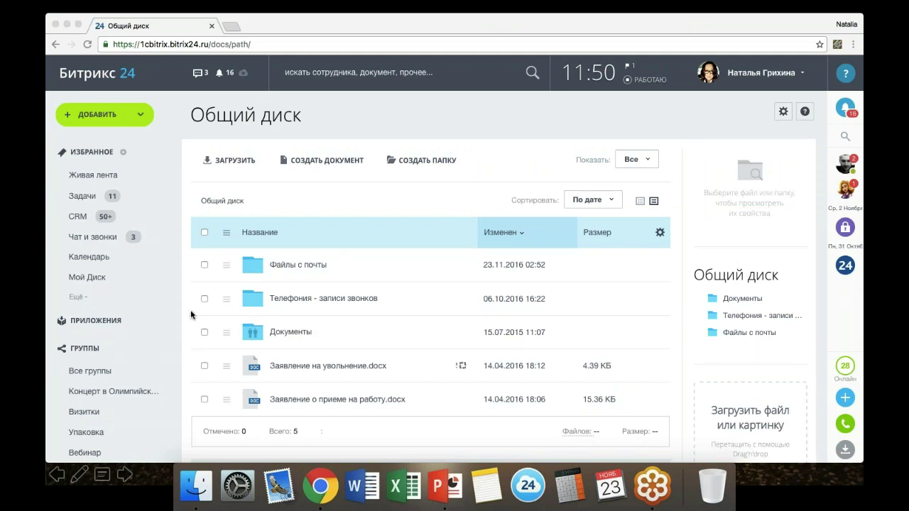
From ДОГОВОР (11).docx in Живая лента, set the document work method to Локально, save it, and decline the desktop application download.
left_click(136, 177)
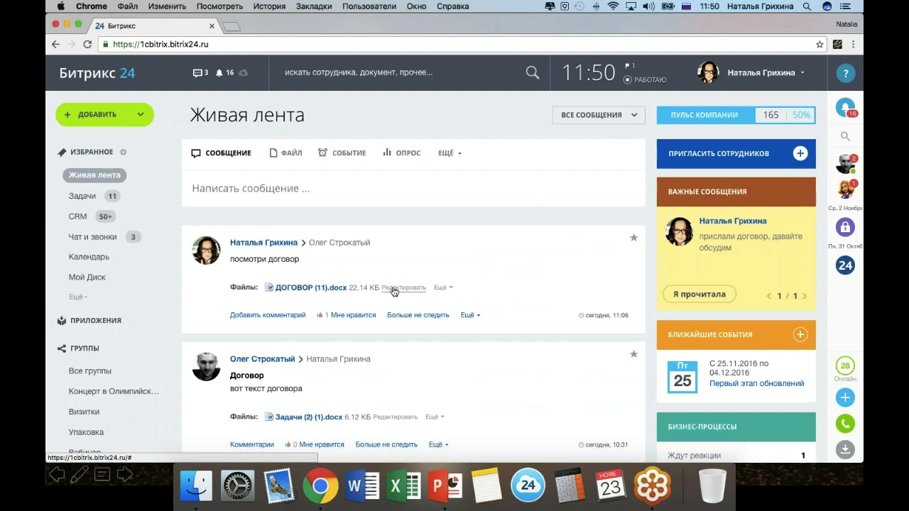
left_click(441, 289)
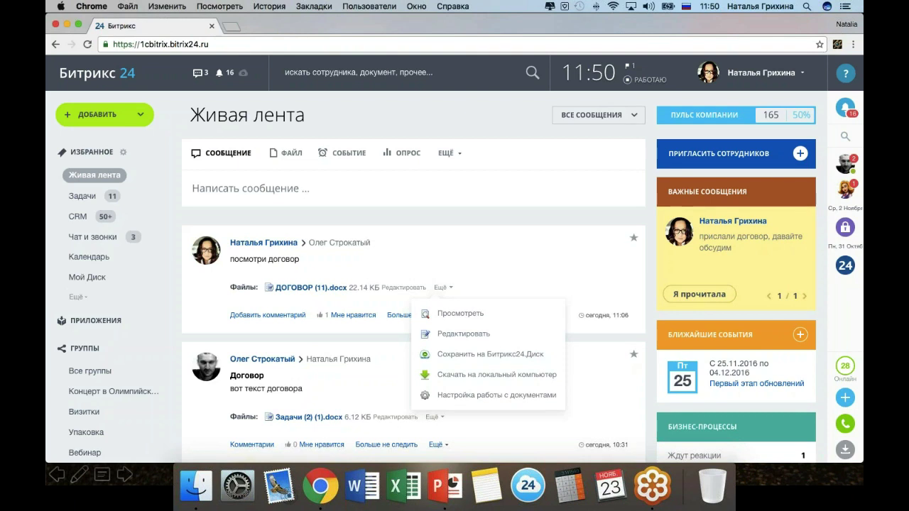
left_click(454, 394)
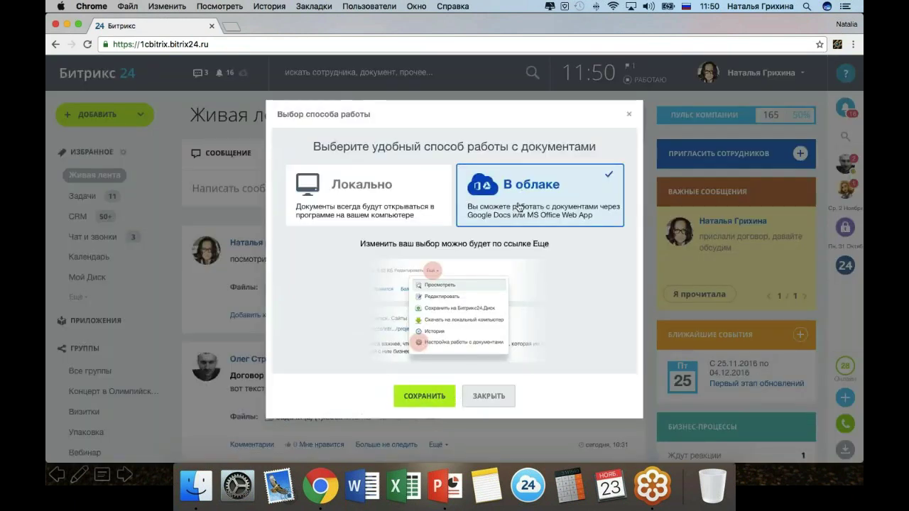
left_click(406, 184)
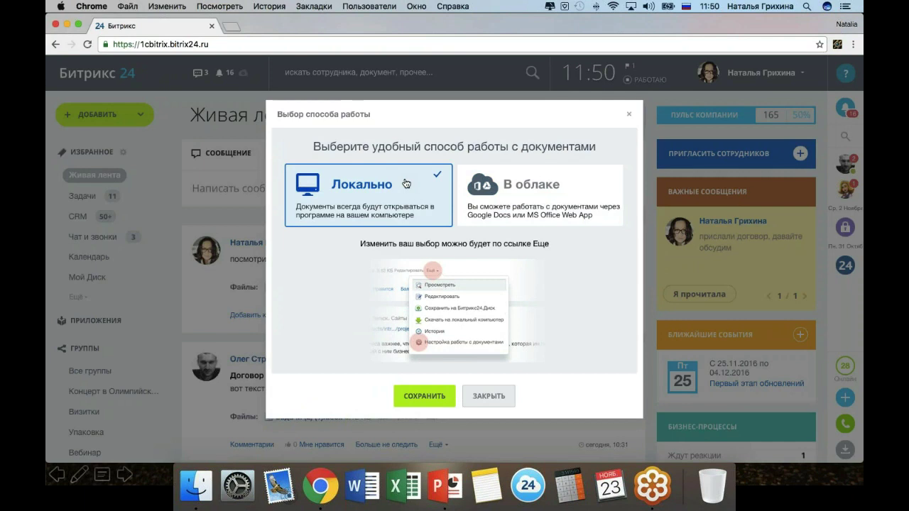
left_click(425, 396)
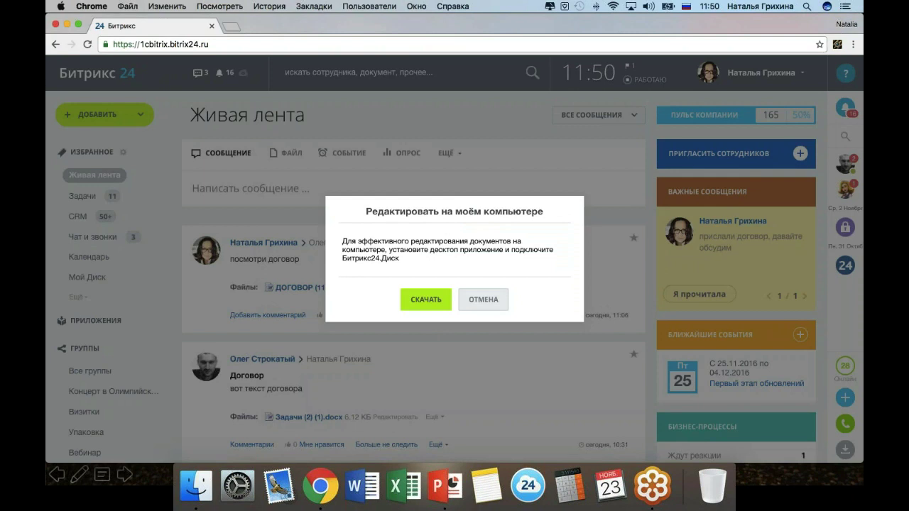
left_click(480, 301)
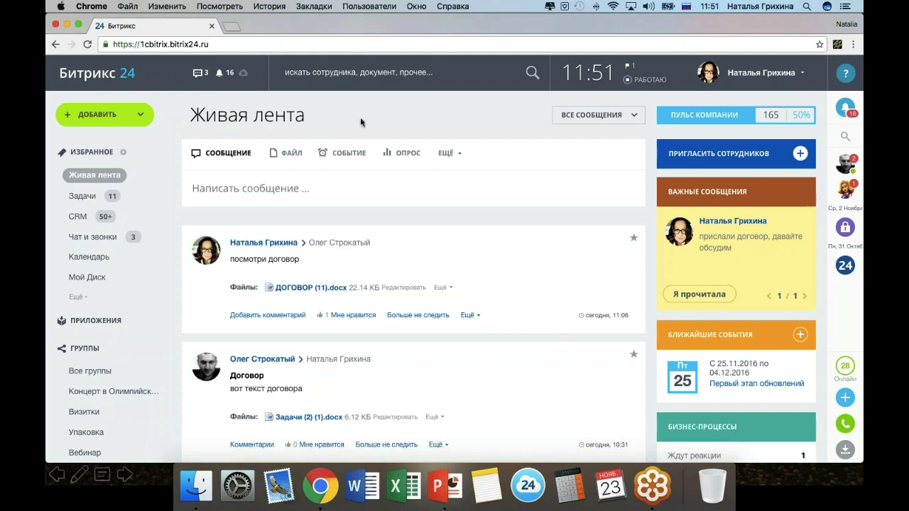
Open the Расширенные тарифы page and examine the tariff comparison table, including storage space and the Бизнес-инструменты section.
scroll(173, 248, "down", 10)
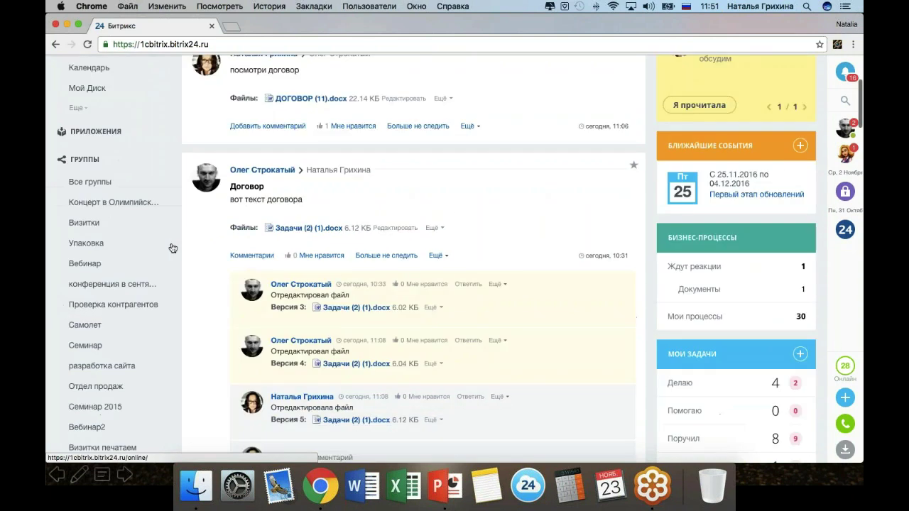
scroll(173, 247, "down", 7)
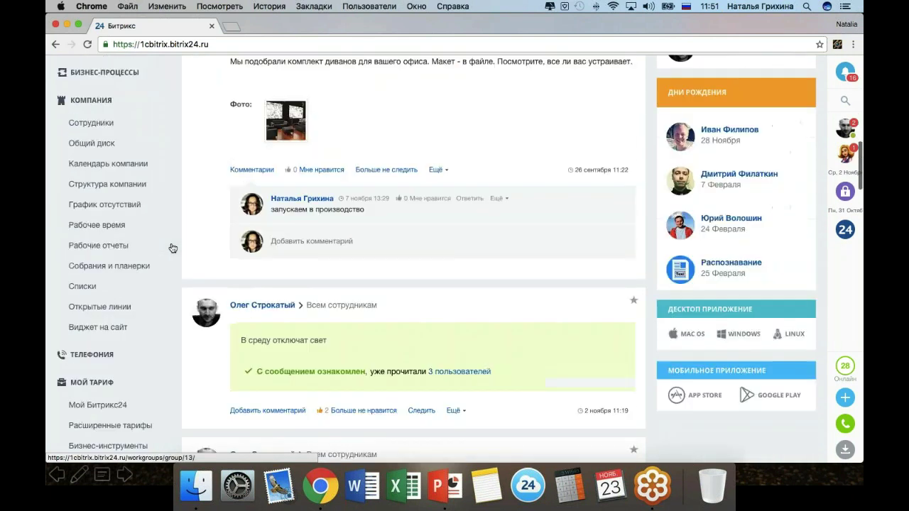
scroll(173, 248, "down", 5)
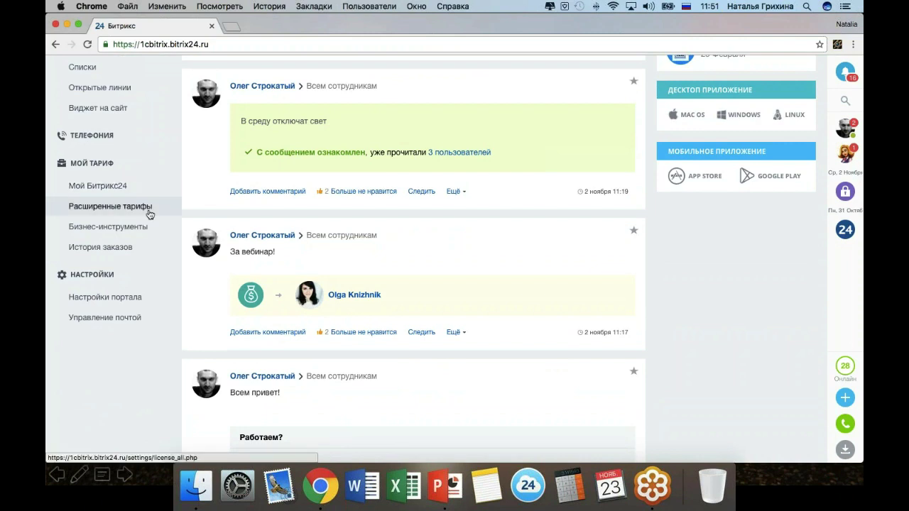
left_click(98, 211)
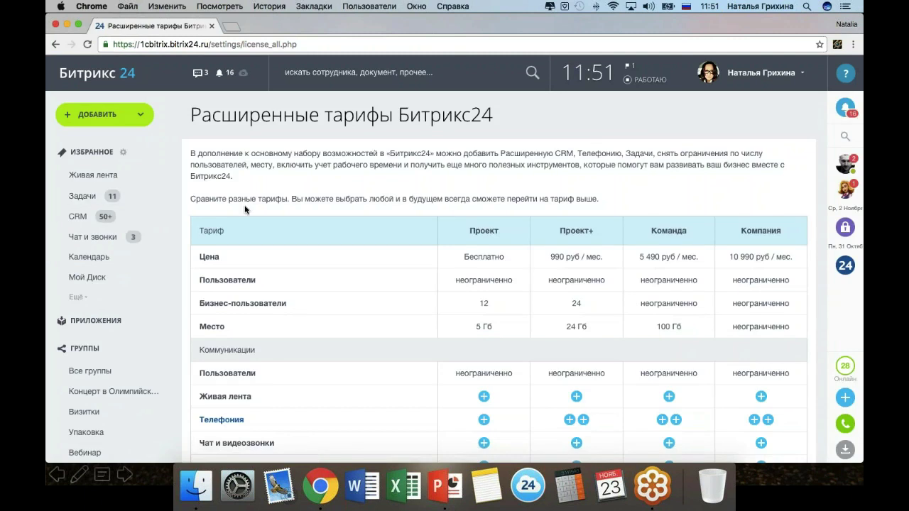
scroll(244, 209, "down", 10)
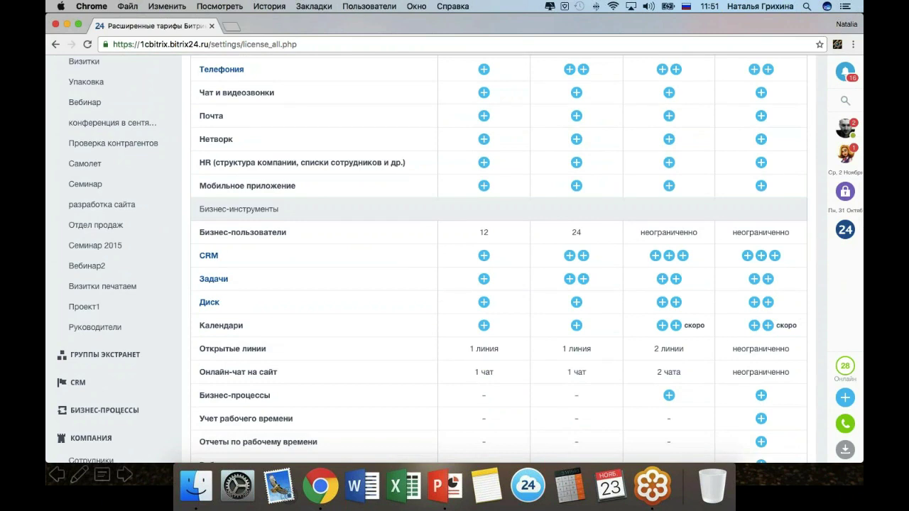
scroll(455, 256, "up", 10)
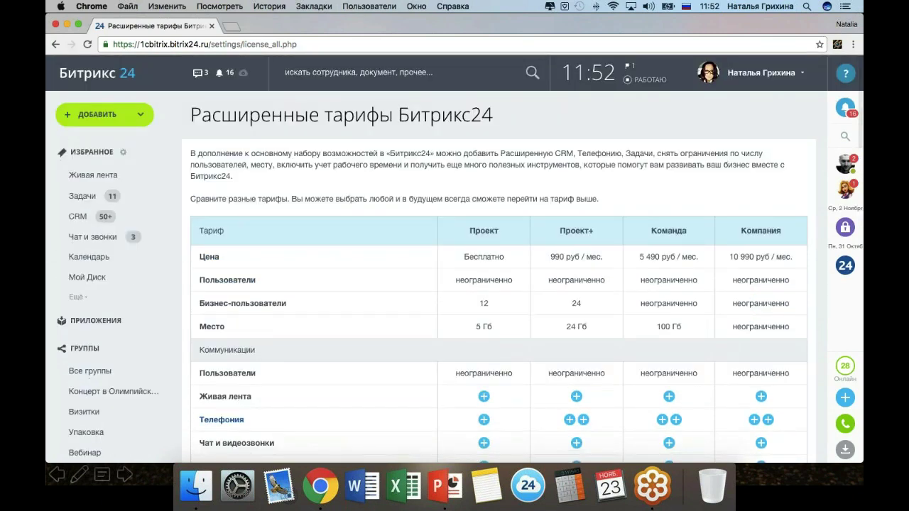